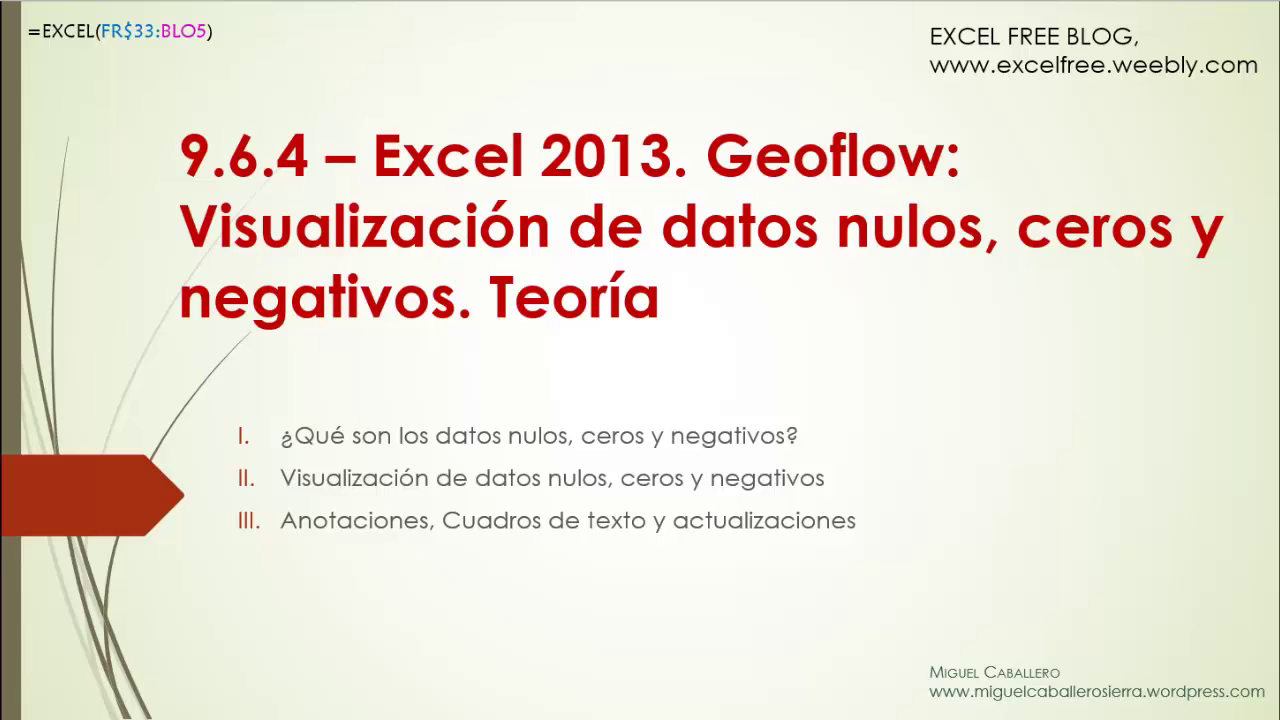
Advance to the slide whose table defines the NULO, CERO and NEGATIVO values.
key(Right)
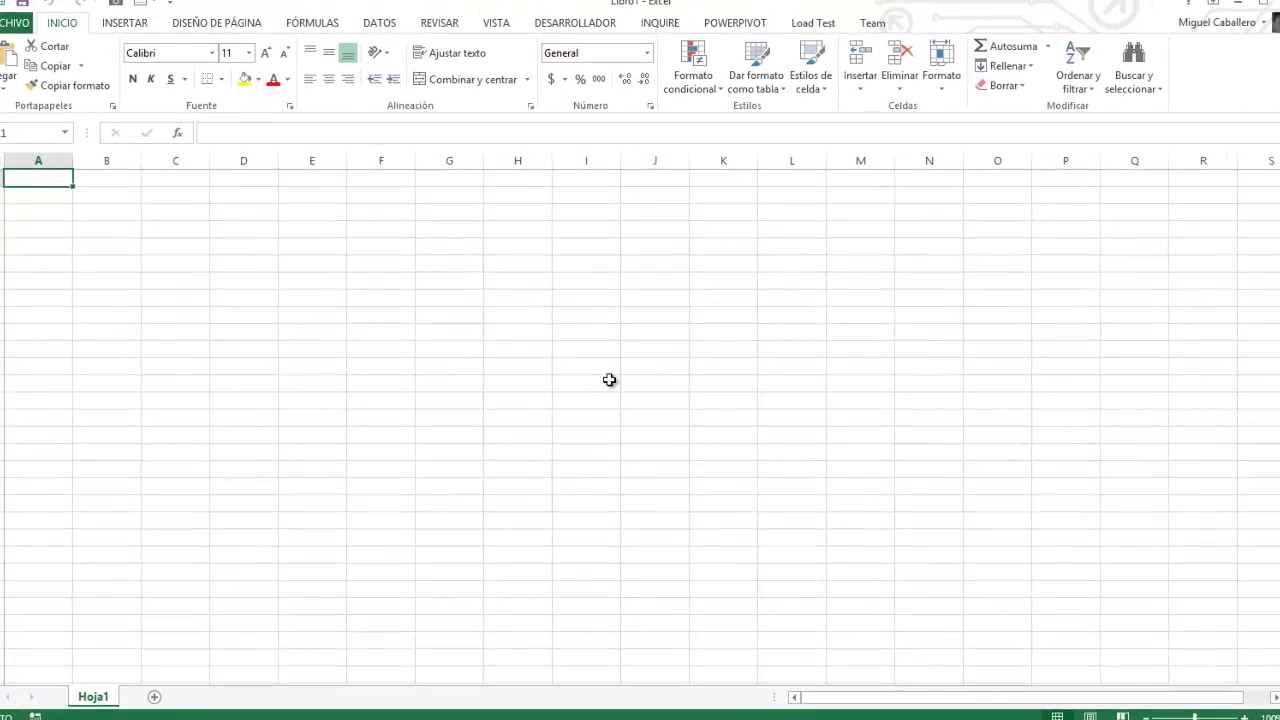
Open the recent Excel workbook on zero, null and negative data from ARCHIVO.
click(608, 380)
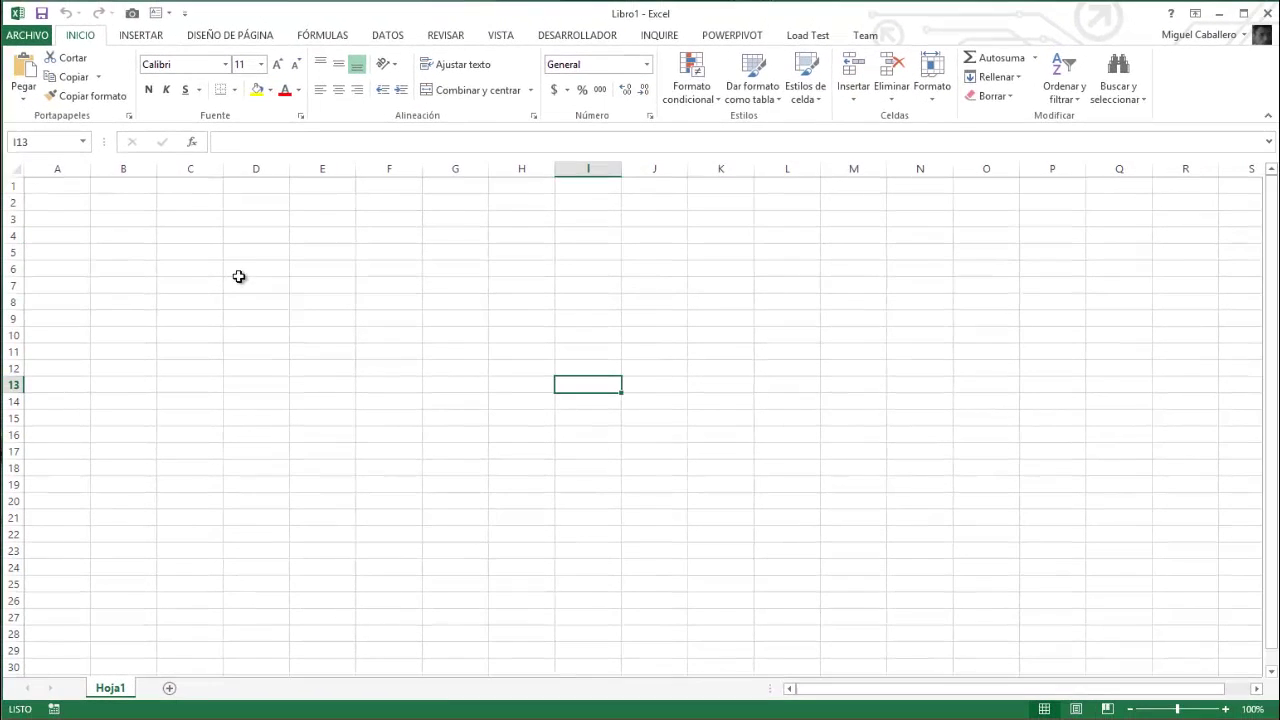
click(257, 275)
click(27, 35)
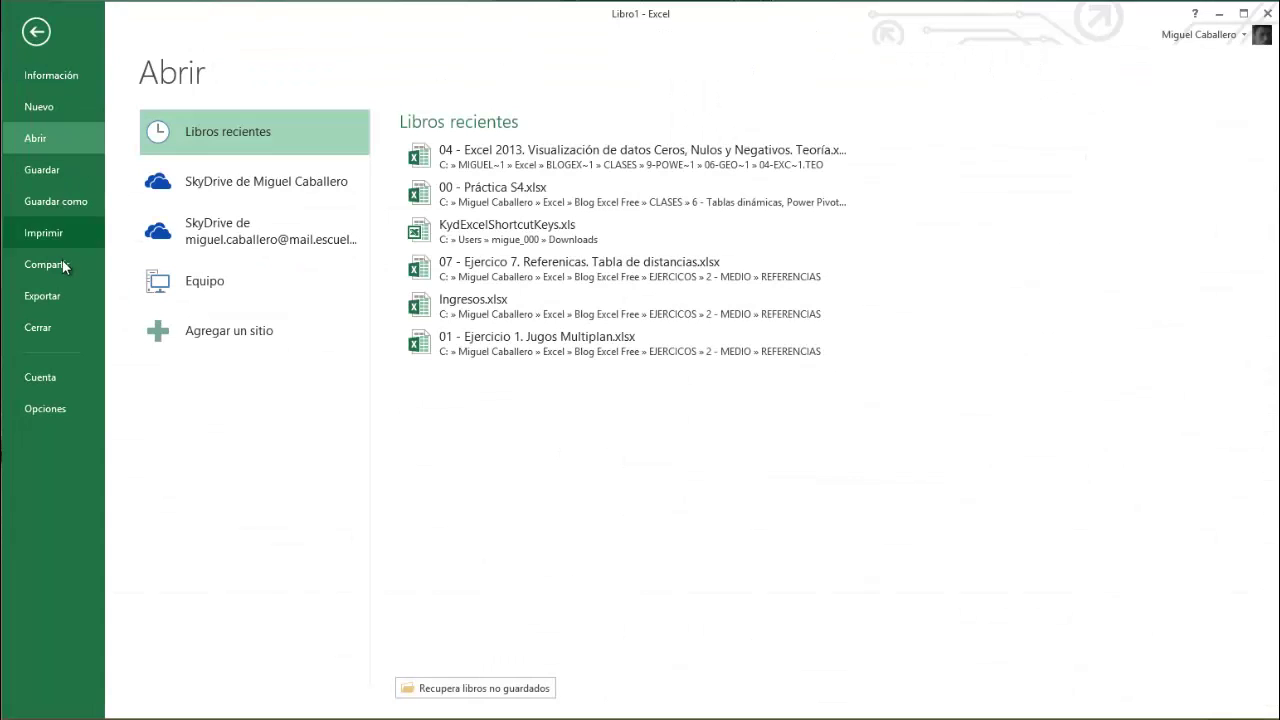
click(557, 160)
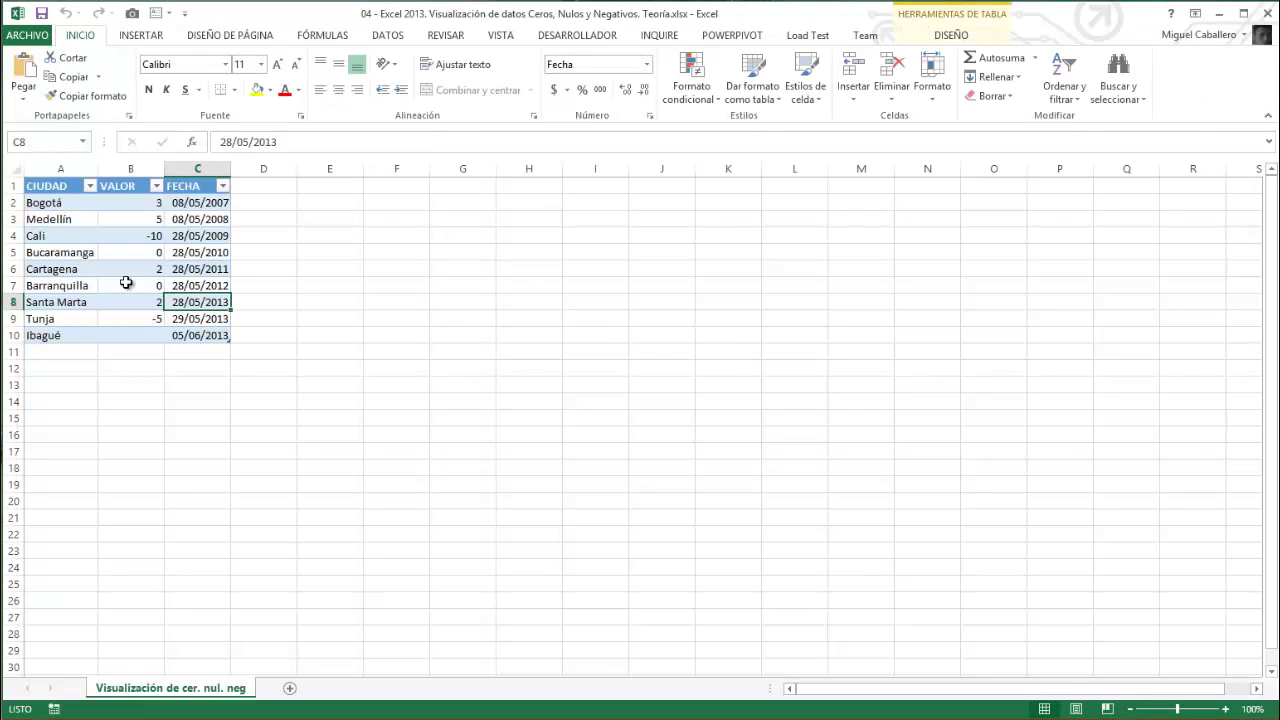
Point out the Barranquilla, Bucaramanga, Bogotá, Cartagena and Tunja cells.
click(126, 285)
click(72, 252)
click(55, 203)
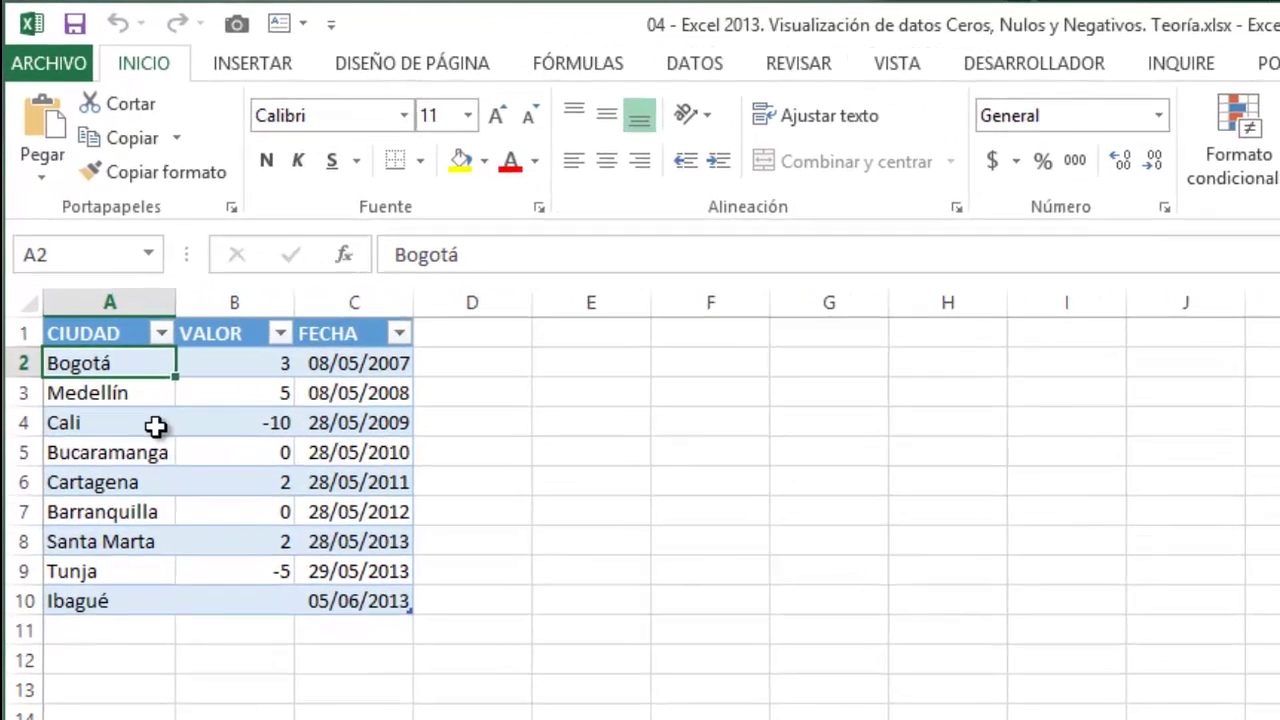
click(110, 371)
click(104, 440)
click(148, 490)
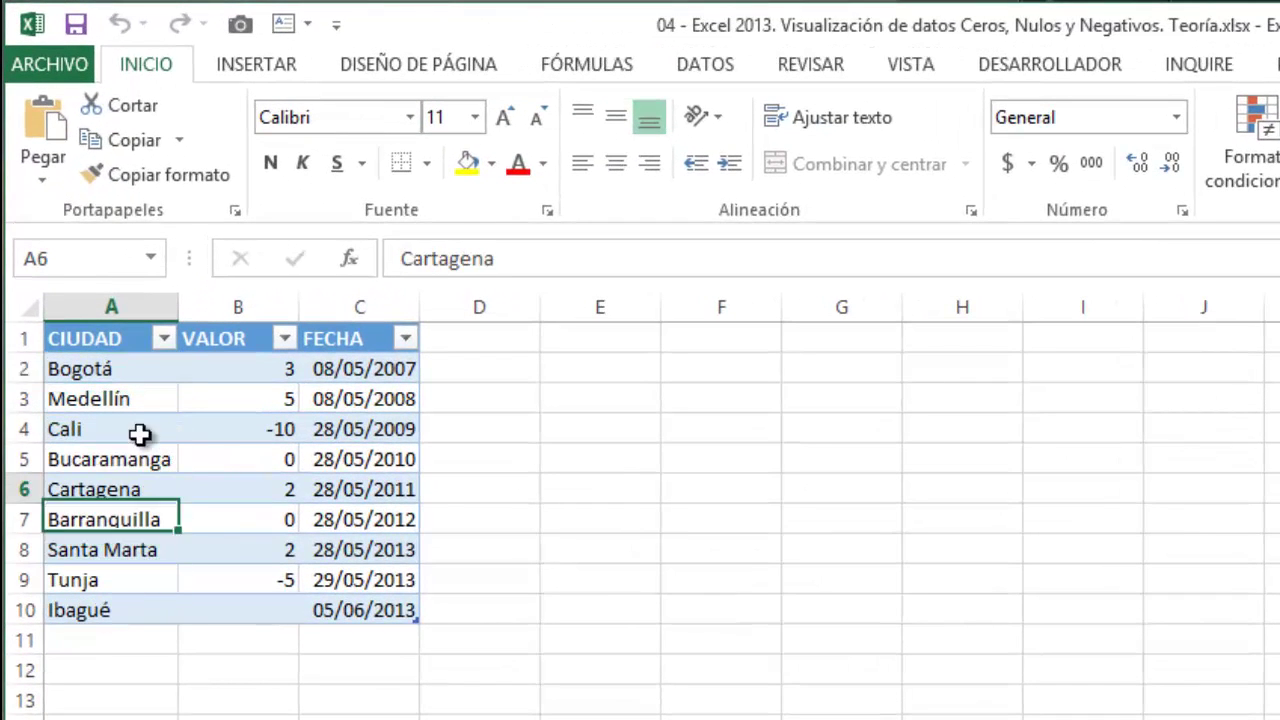
Walk through the CIUDAD, VALOR and FECHA headers and the city names from Bogotá to Tunja.
click(105, 338)
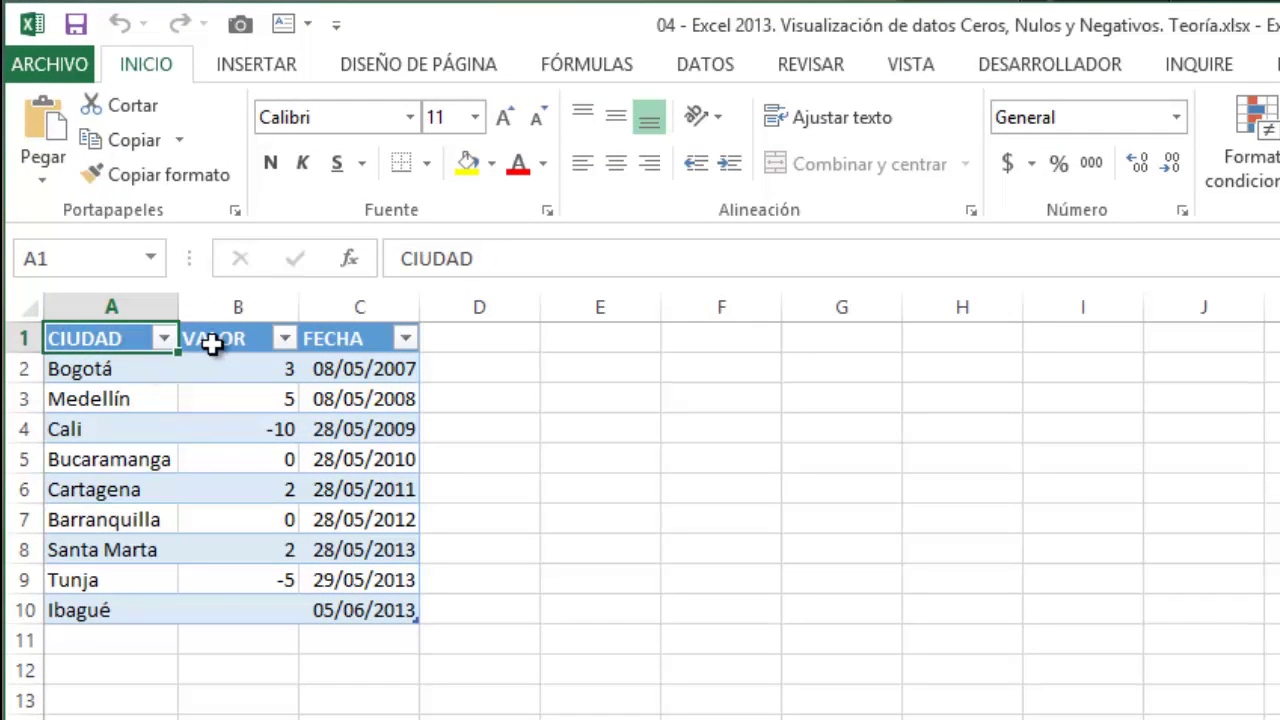
click(211, 340)
click(337, 343)
click(130, 345)
click(133, 372)
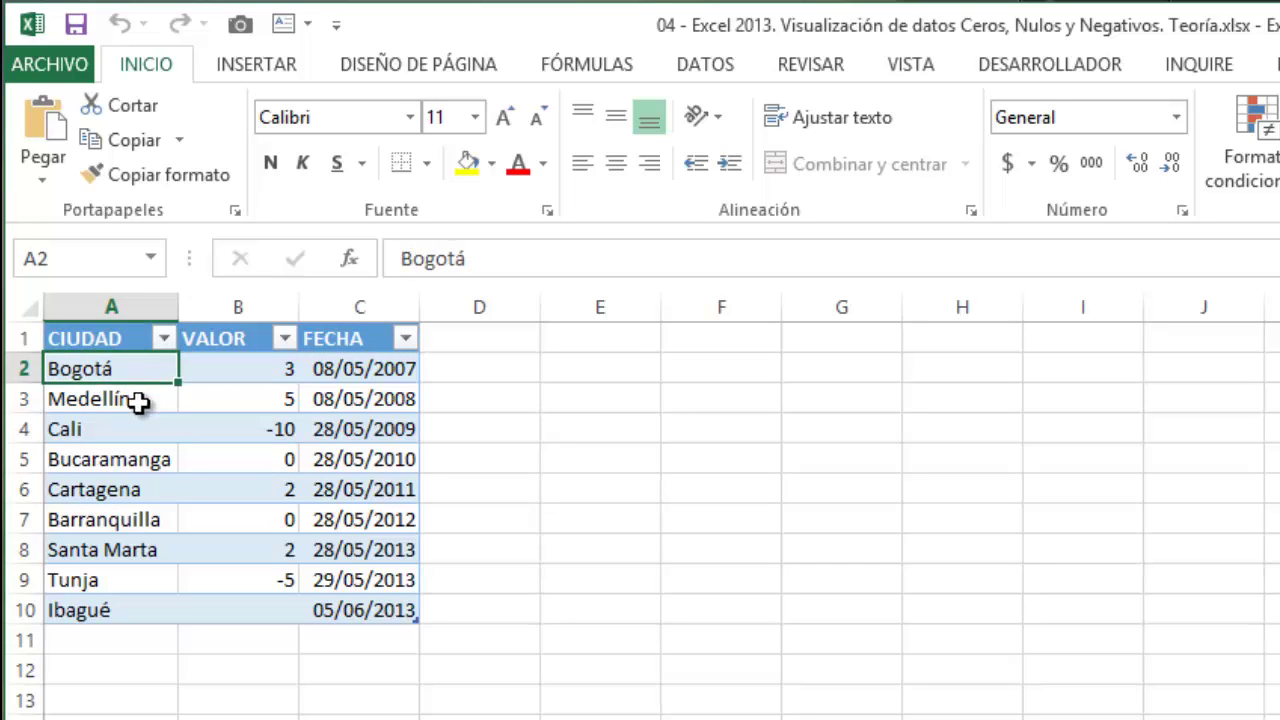
click(130, 400)
click(130, 430)
click(130, 489)
click(132, 590)
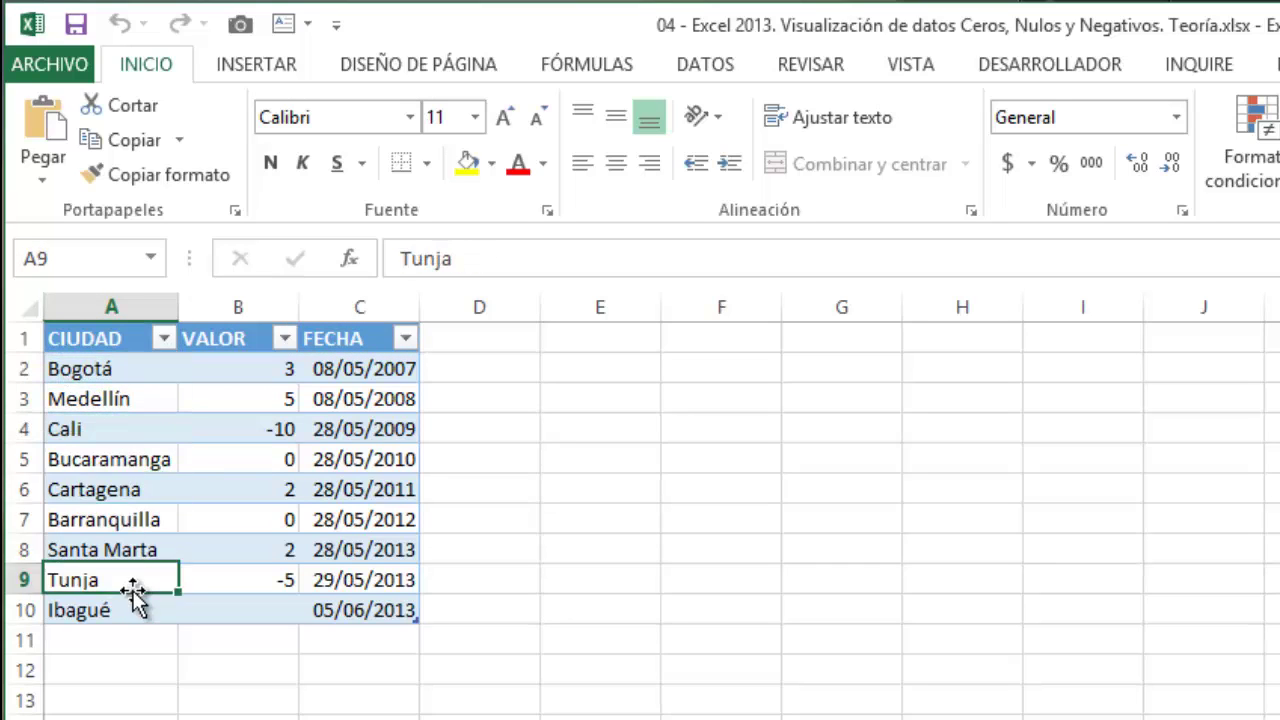
Go over the VALOR entries: zeros, 3, 5, 2, 2 and -5.
click(271, 512)
click(277, 380)
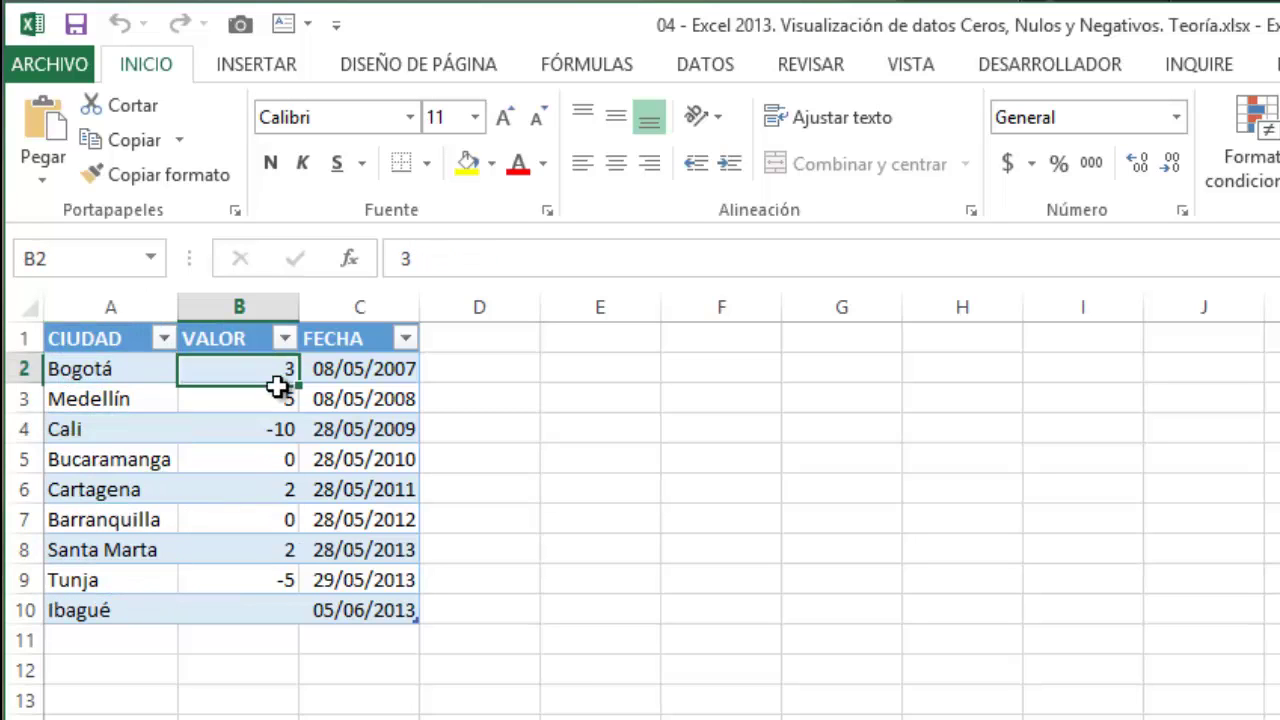
click(270, 400)
click(265, 490)
click(282, 552)
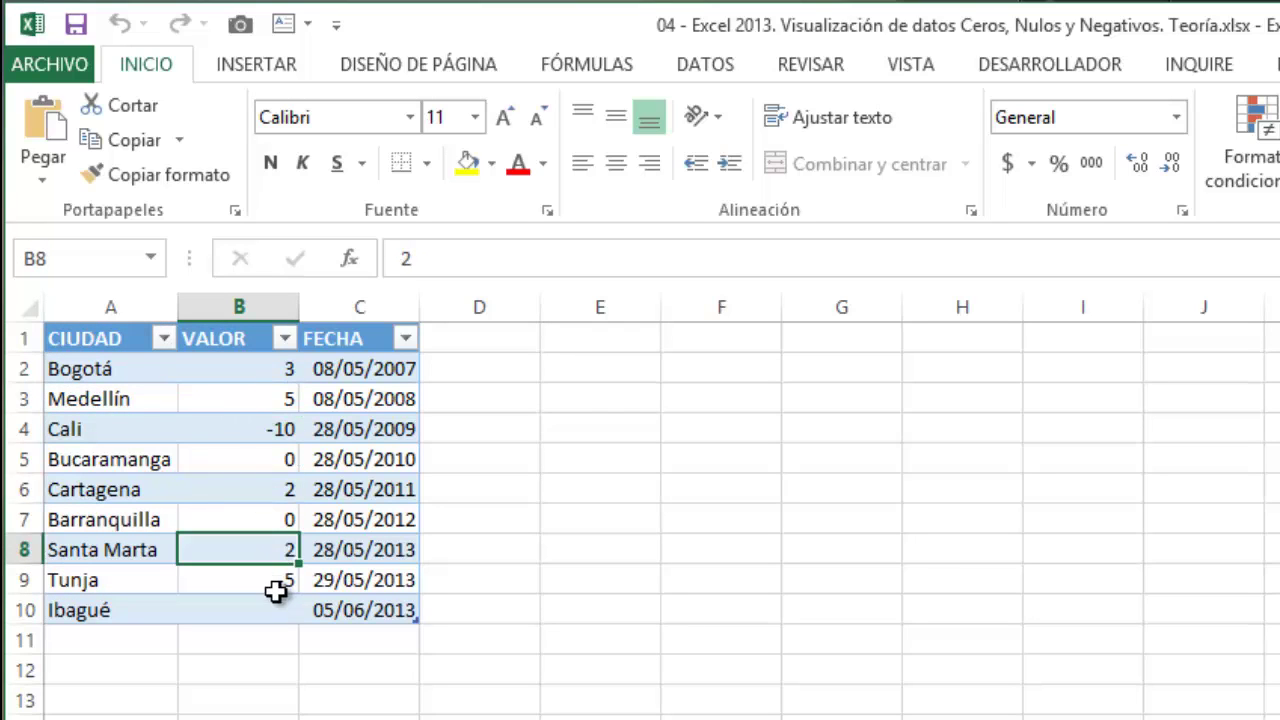
click(275, 585)
click(265, 458)
click(274, 372)
click(267, 400)
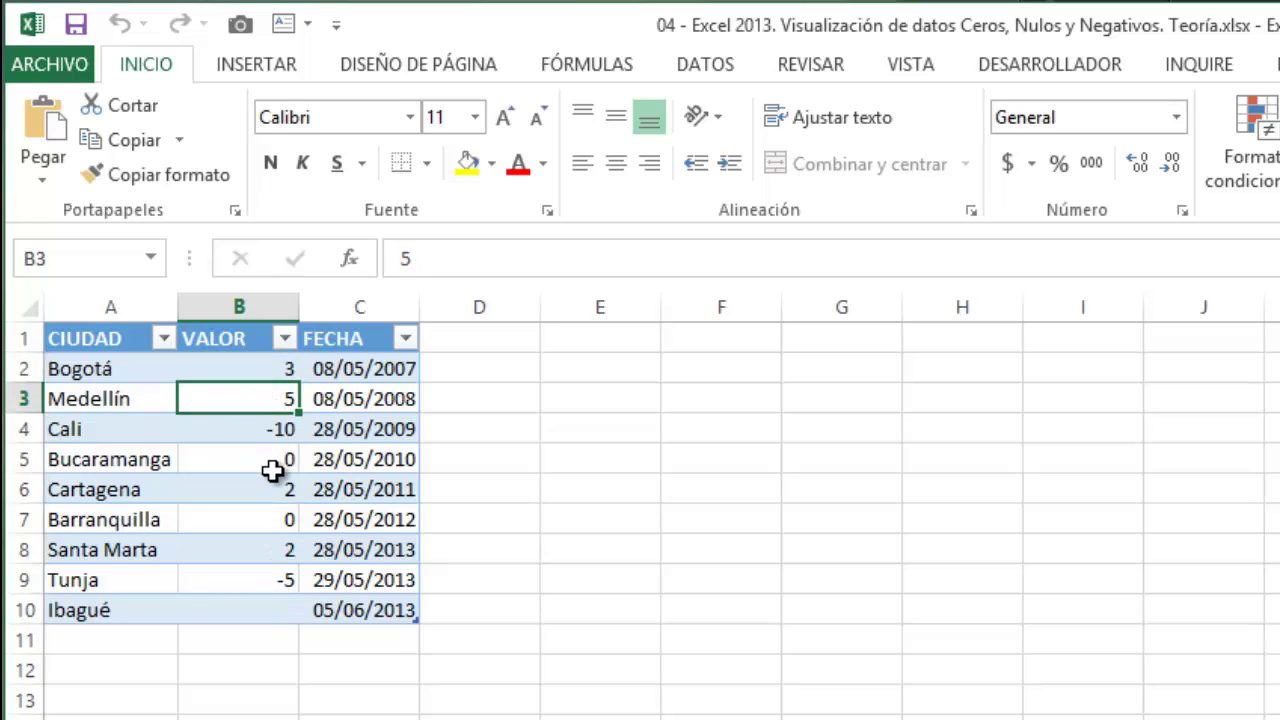
Compare Bucaramanga's and Barranquilla's zero values with Ibagué's empty VALOR cell.
click(271, 468)
click(280, 512)
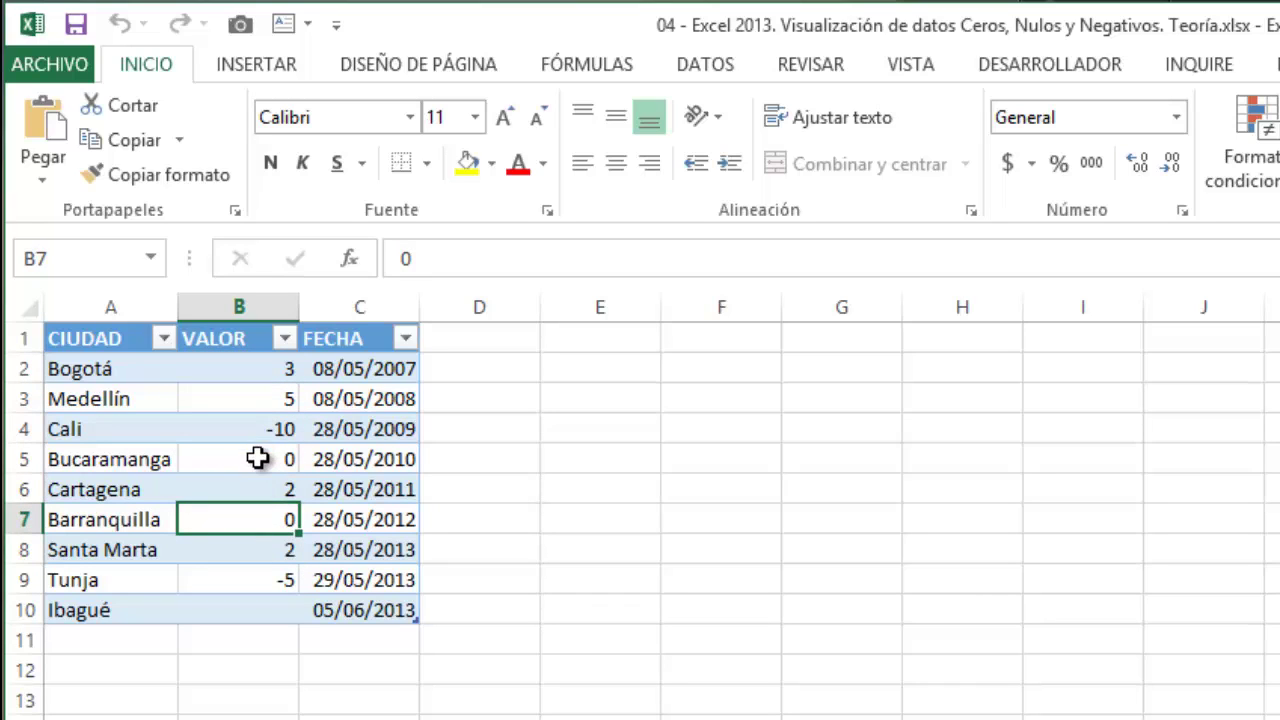
click(263, 460)
click(271, 521)
click(271, 458)
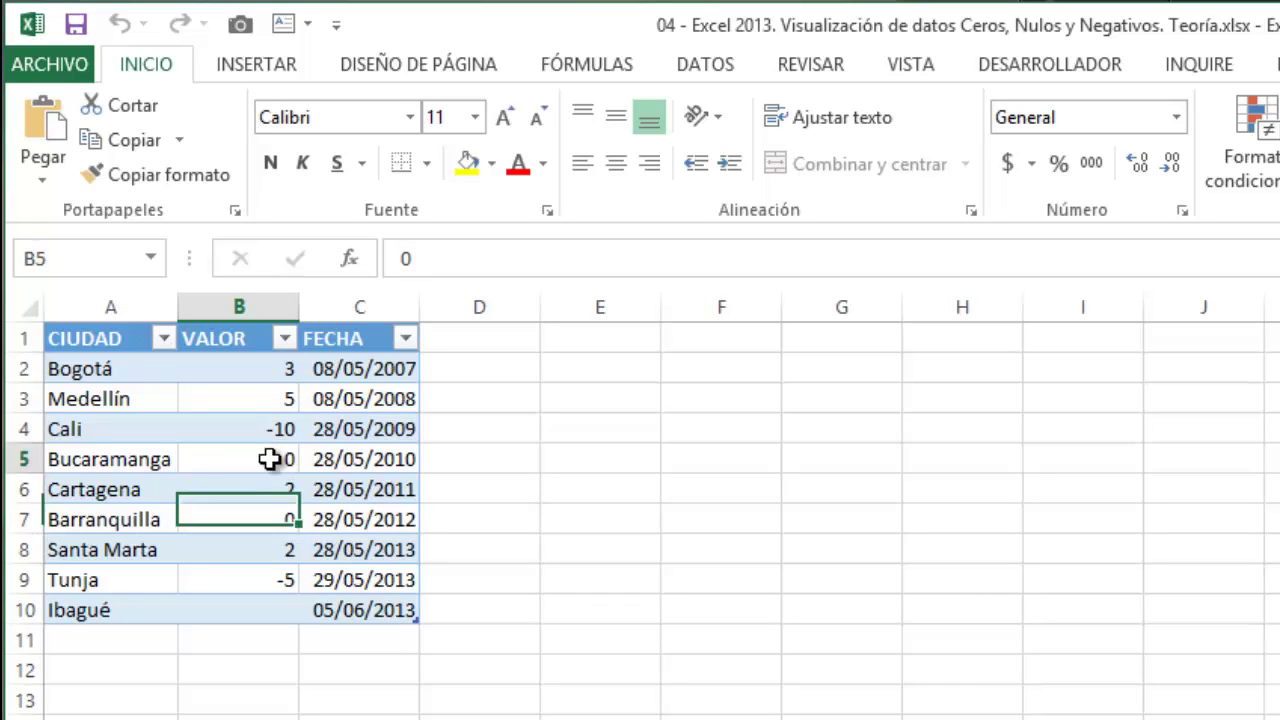
click(273, 524)
click(264, 619)
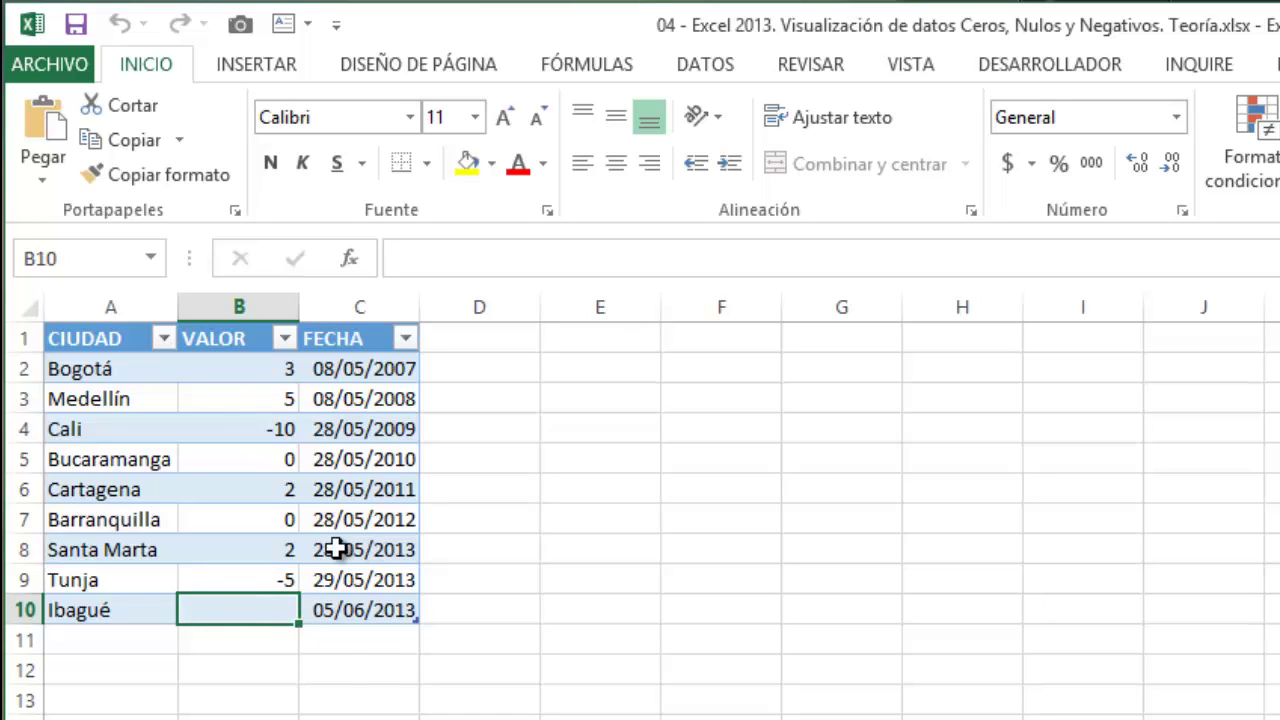
Go over the FECHA dates, including Cali's 28/05/2009.
click(340, 549)
click(357, 333)
click(365, 400)
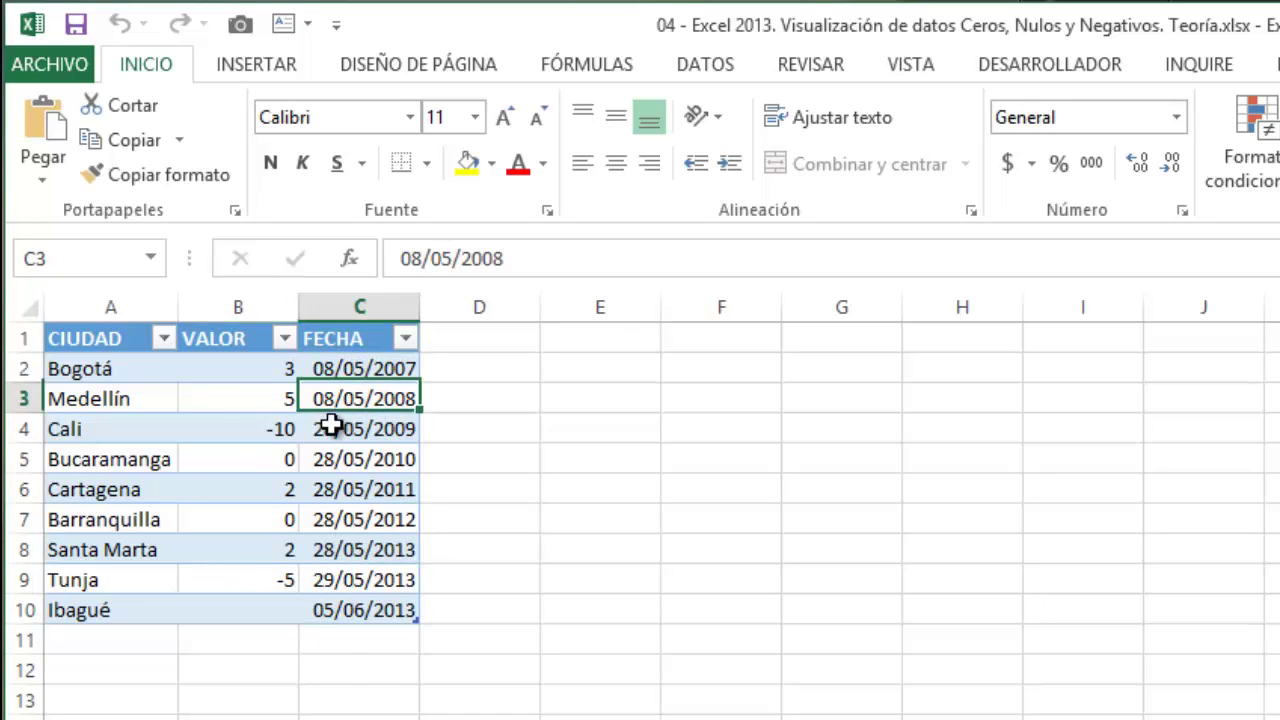
click(362, 550)
click(398, 435)
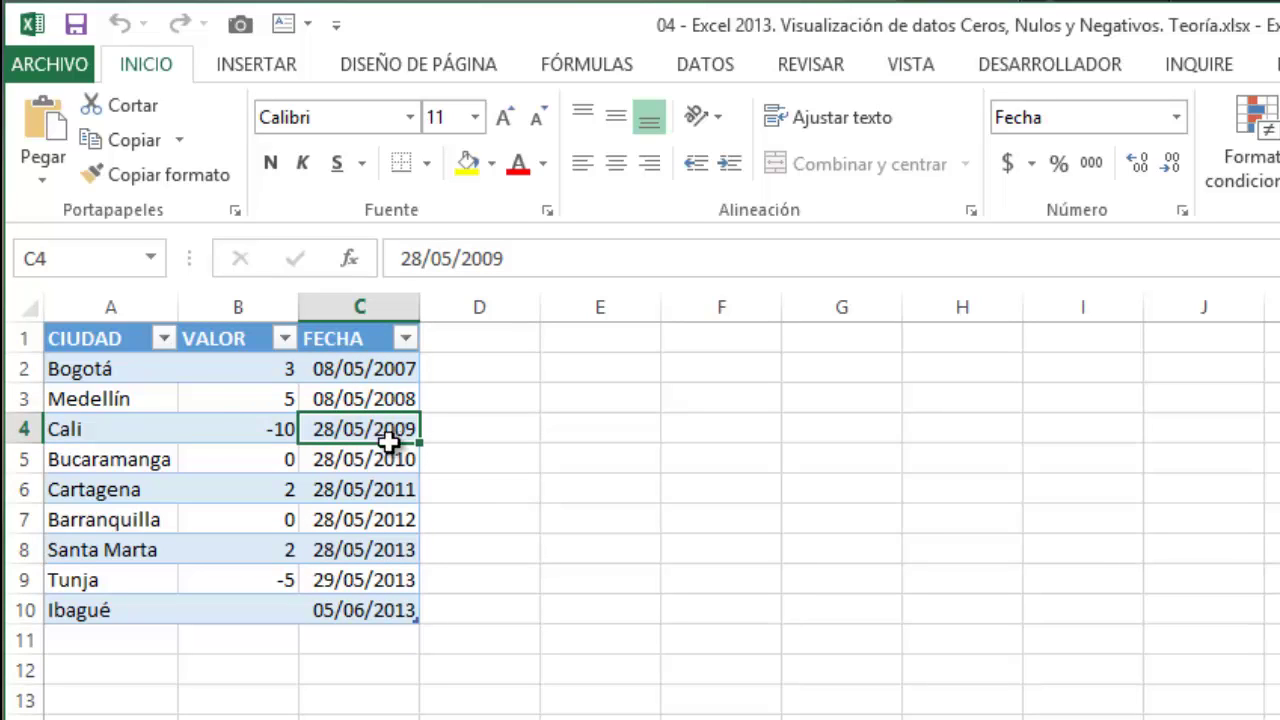
click(224, 452)
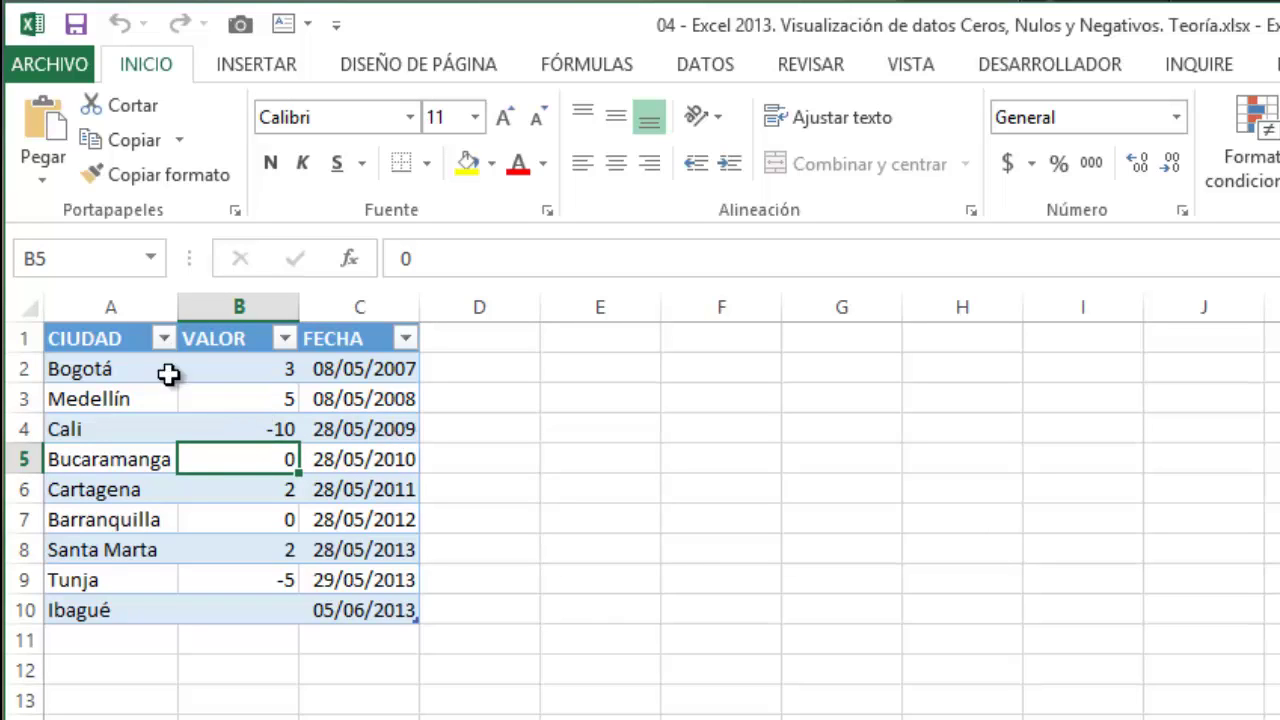
Select the whole city table, then revisit Cartagena and Bucaramanga's zero value.
drag(89, 336, 380, 603)
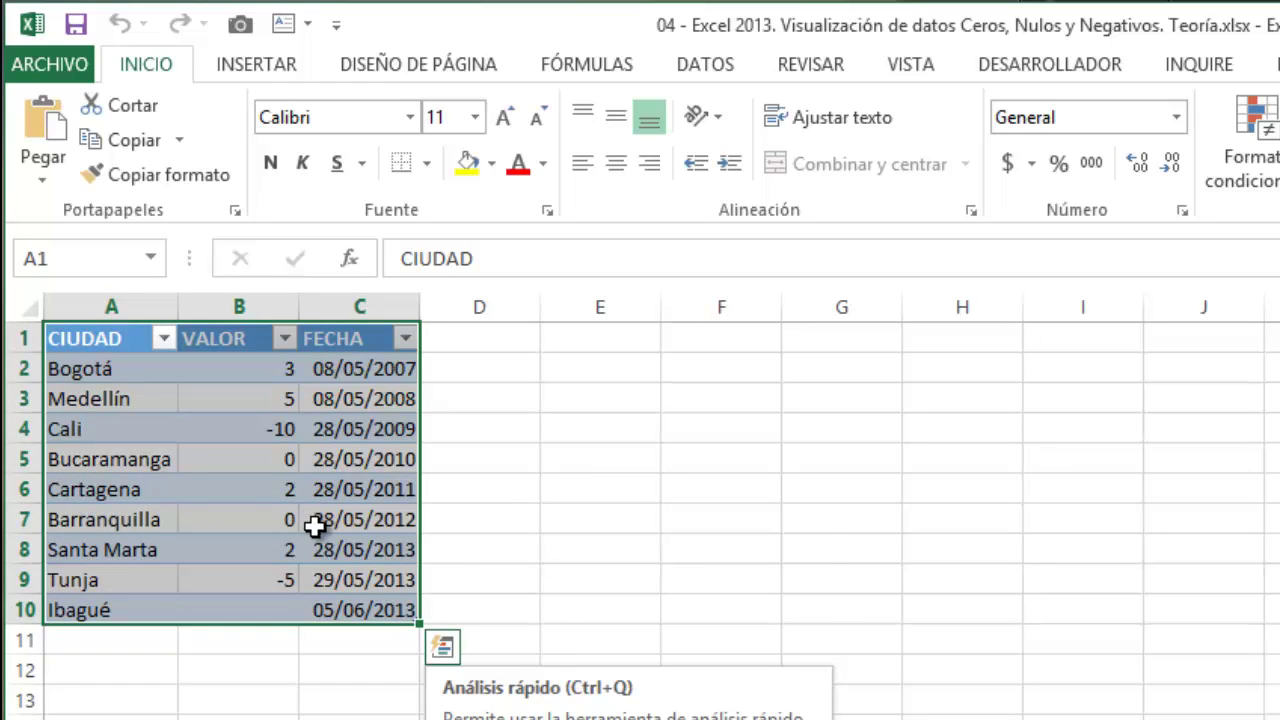
click(312, 516)
click(135, 489)
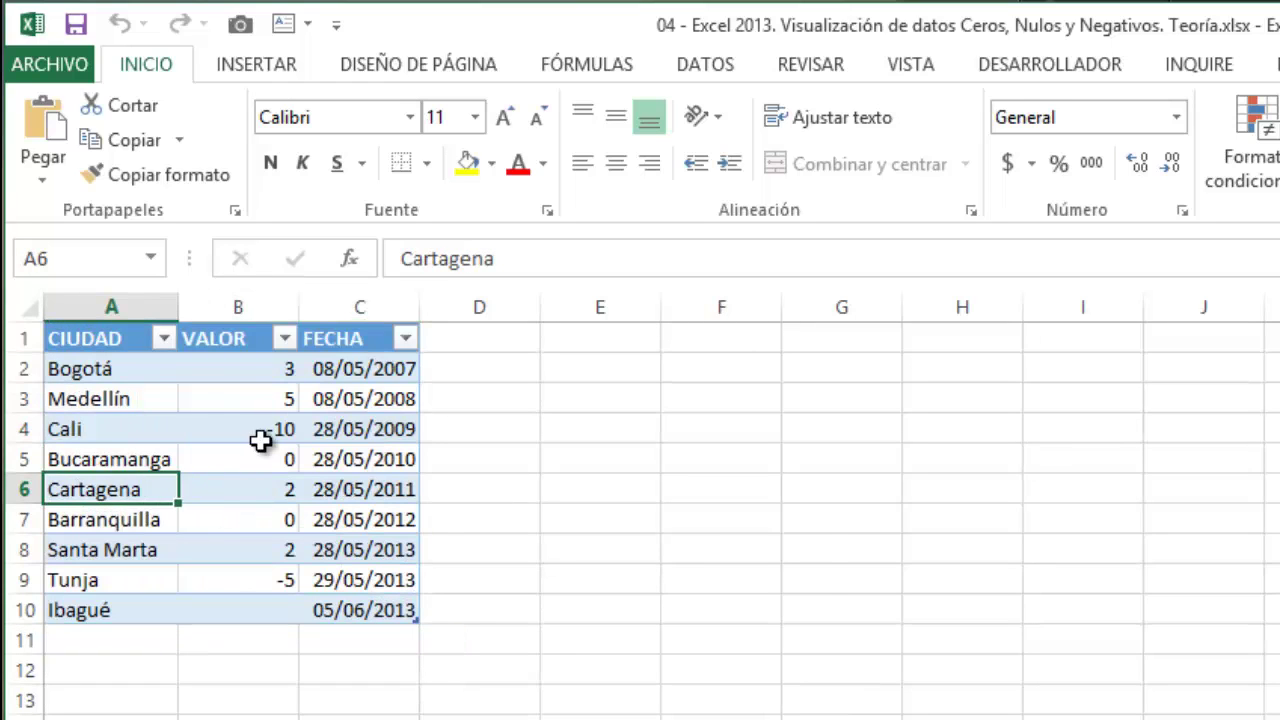
click(260, 466)
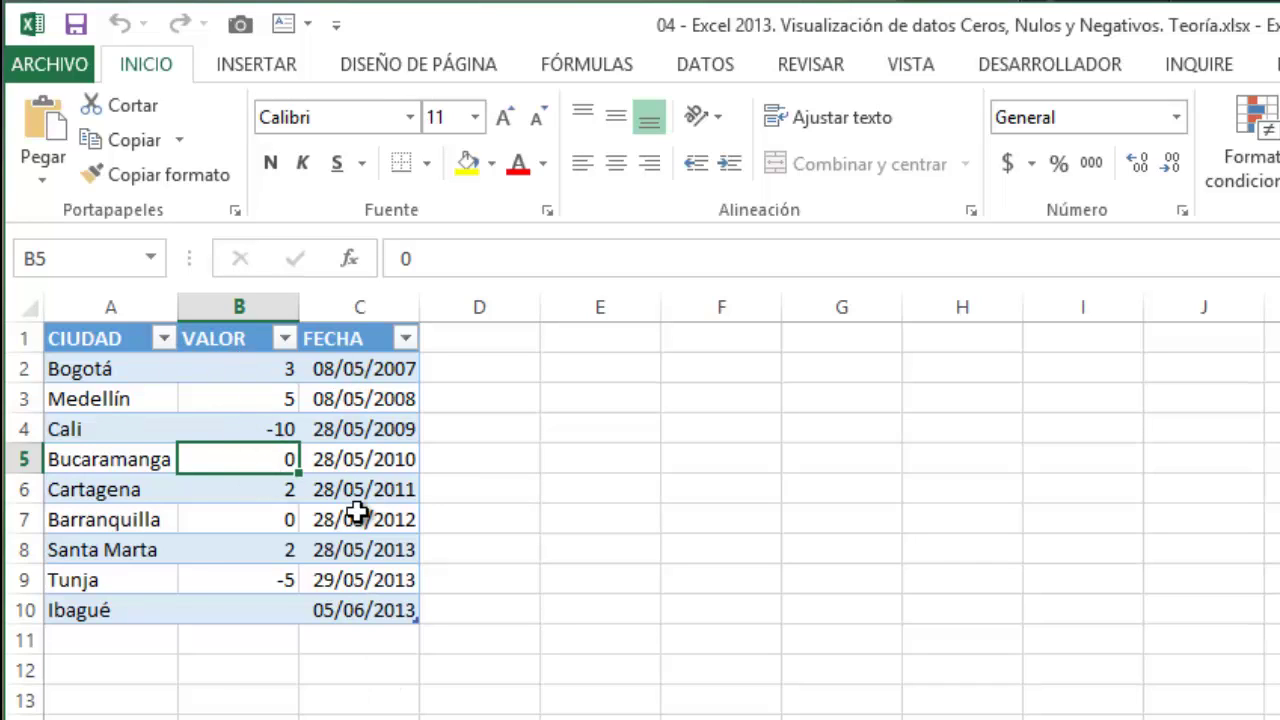
click(281, 72)
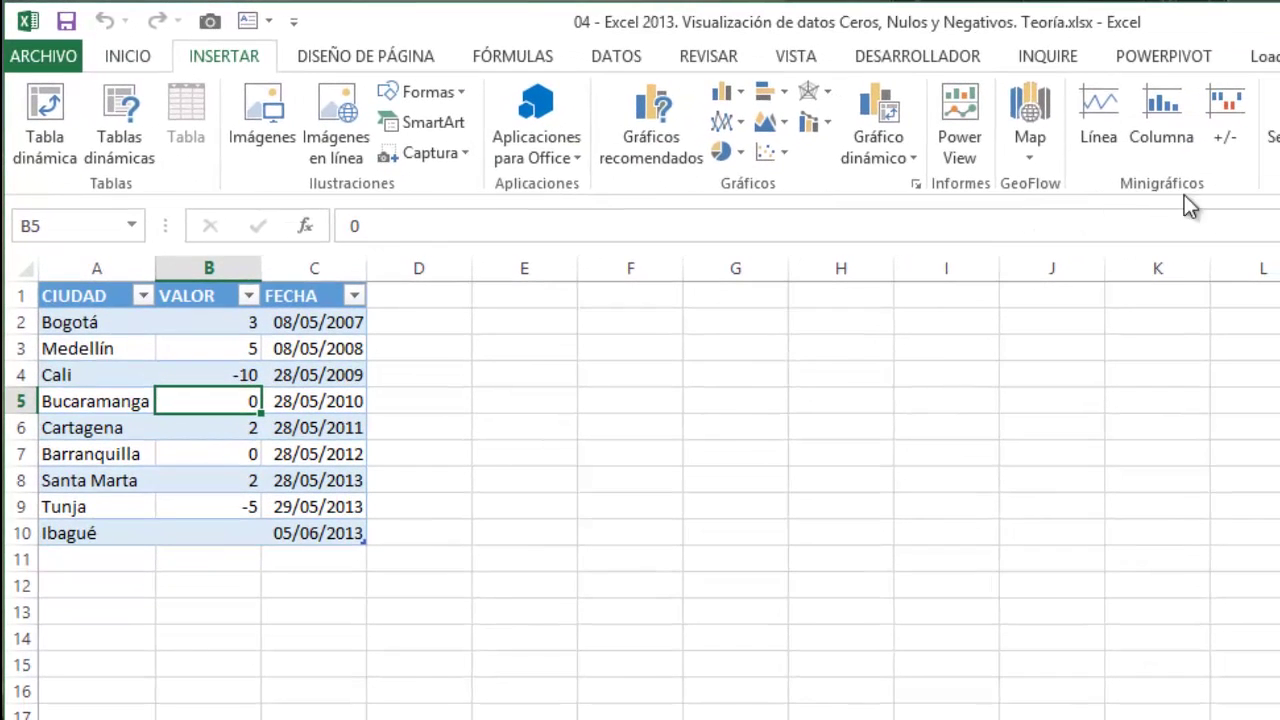
Launch GeoFlow from the Map menu and create a new tour.
click(1023, 156)
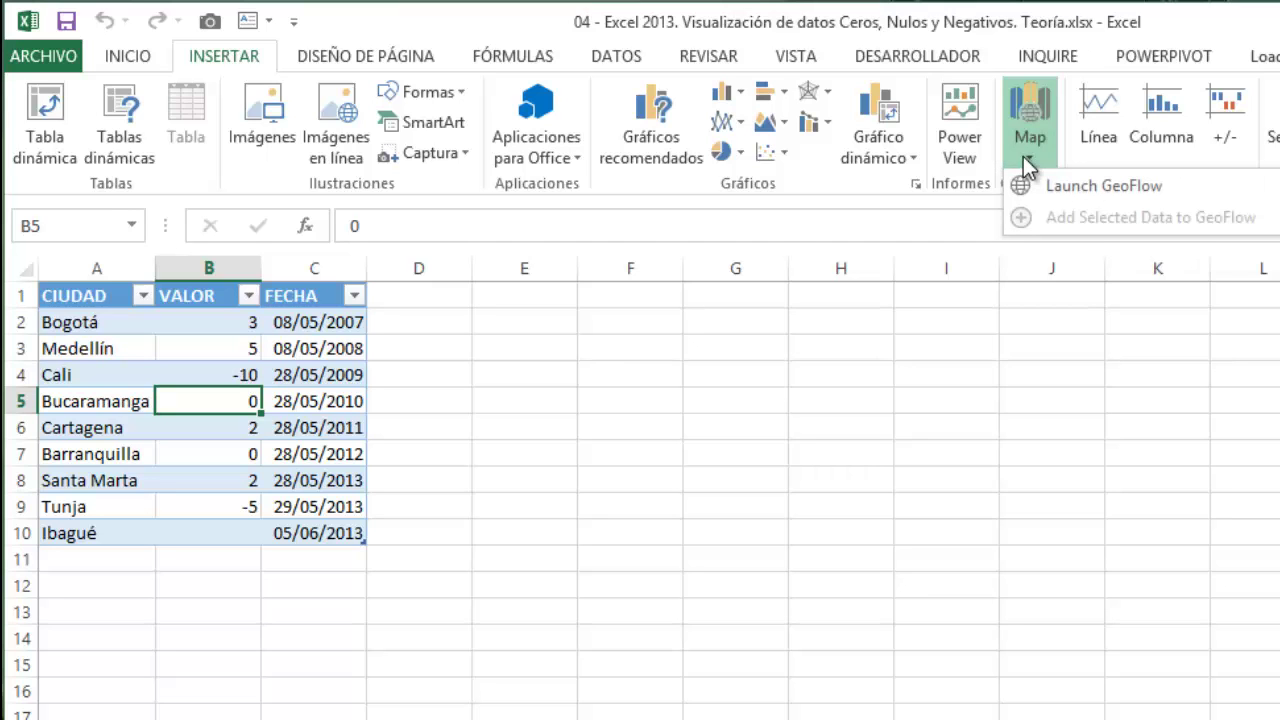
click(1064, 186)
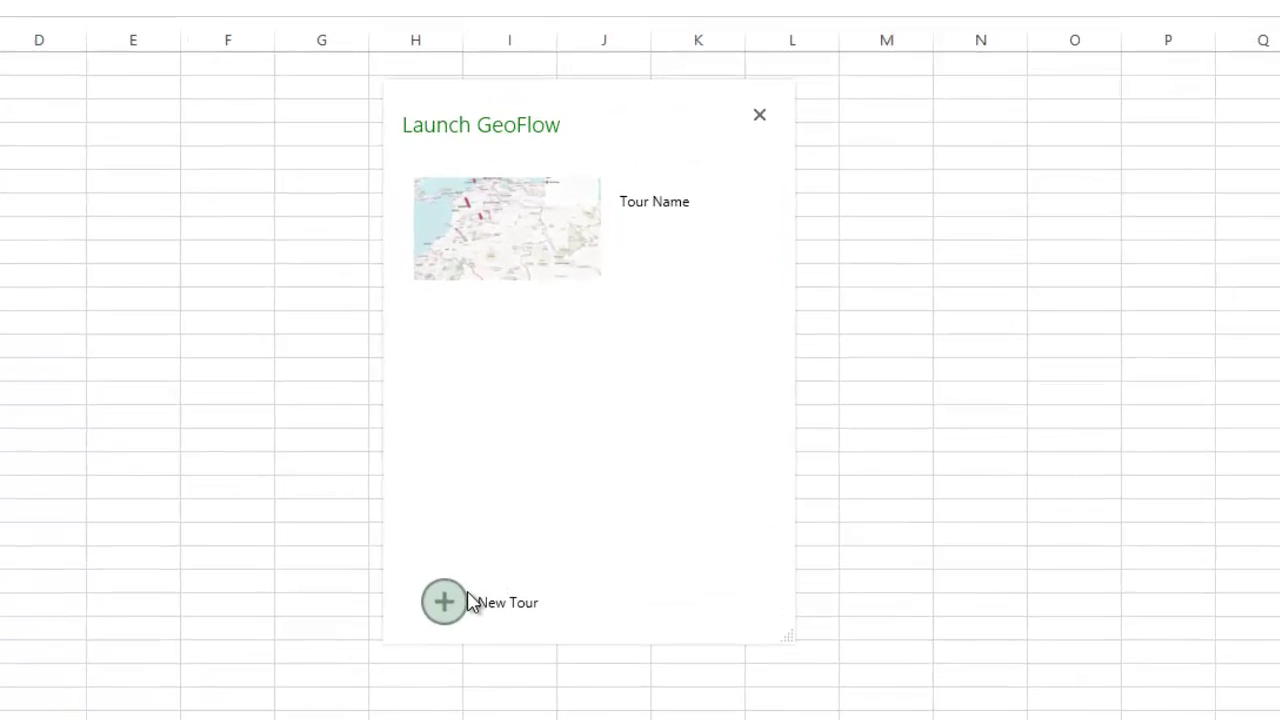
click(446, 605)
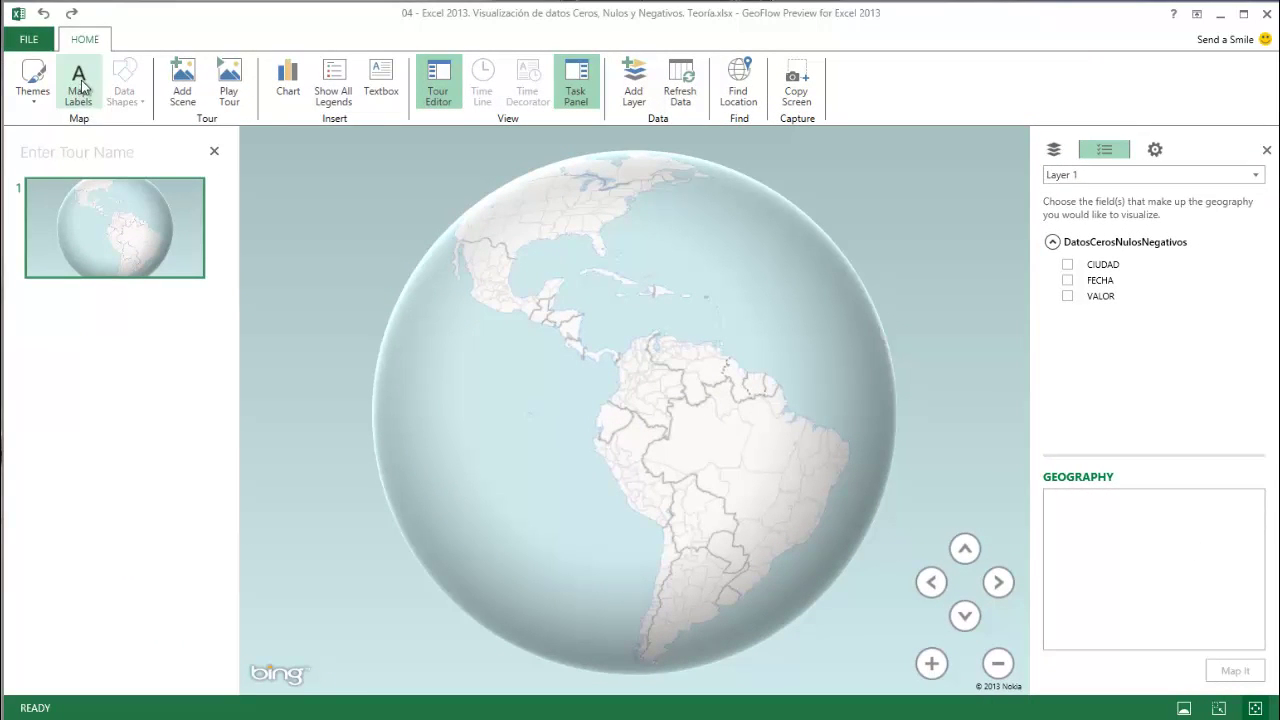
Turn on map labels and map CIUDAD as a City geography.
click(79, 80)
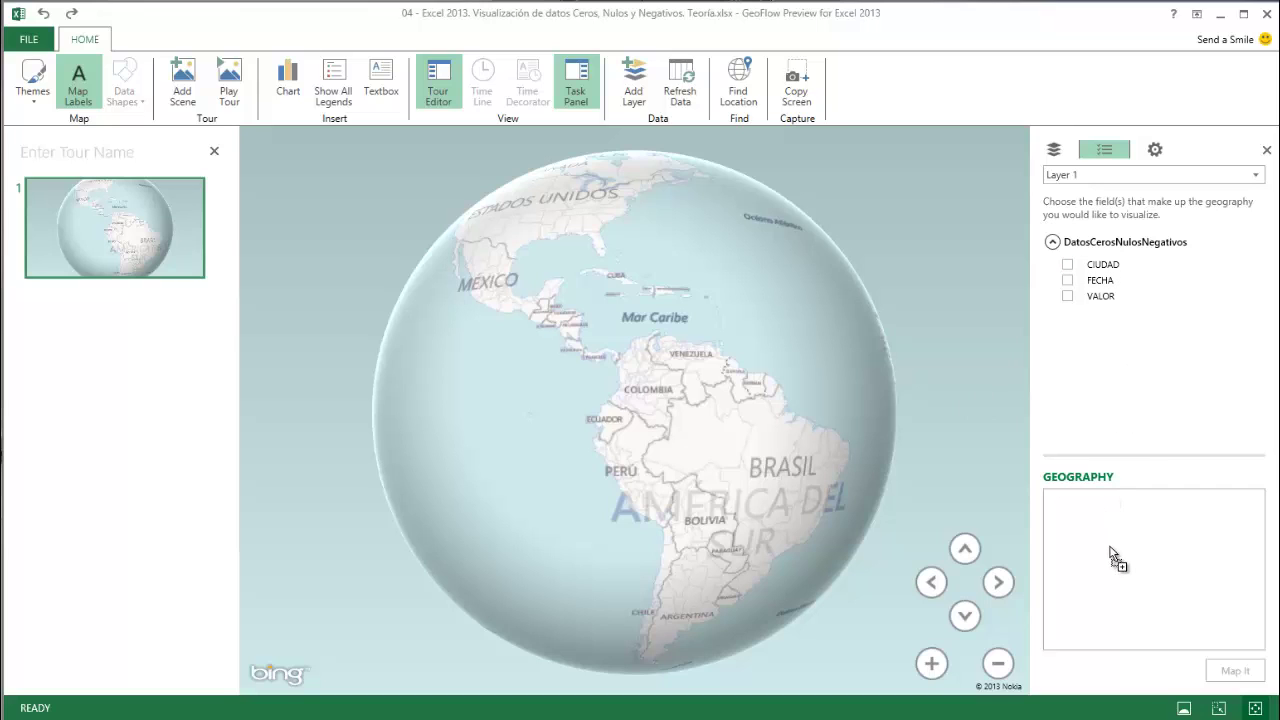
drag(1118, 348, 1114, 549)
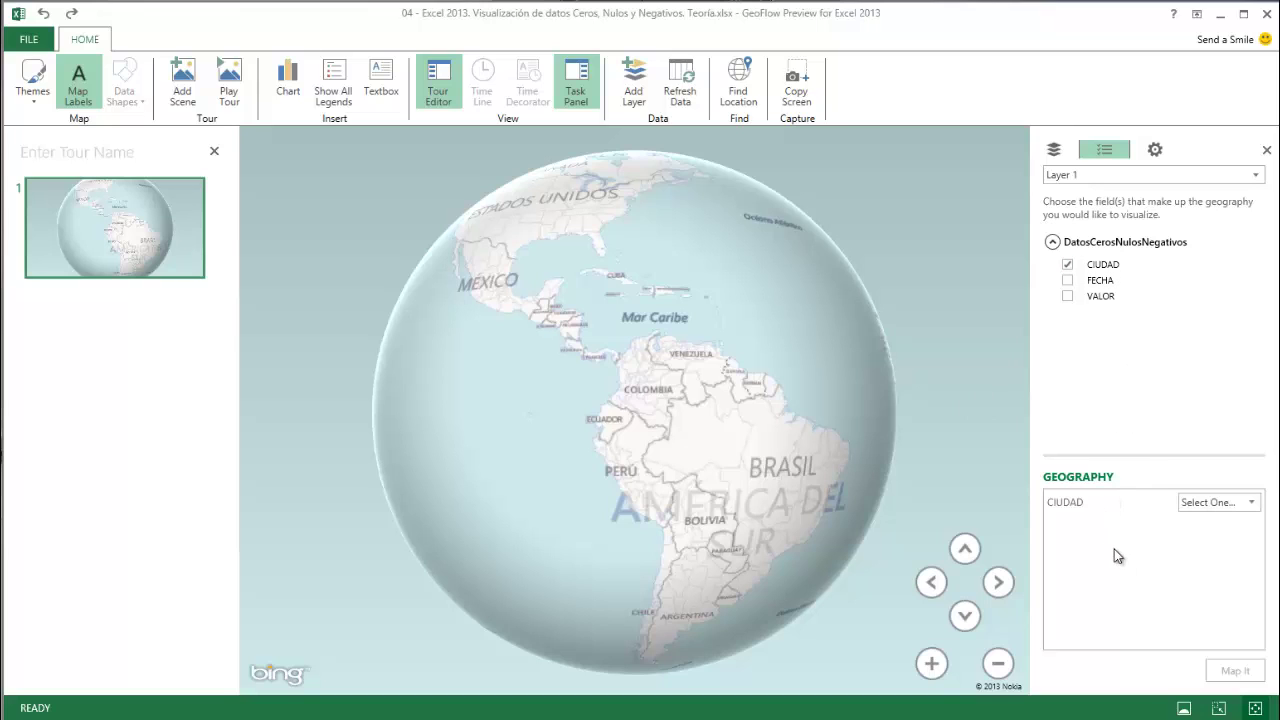
click(1249, 502)
click(1215, 572)
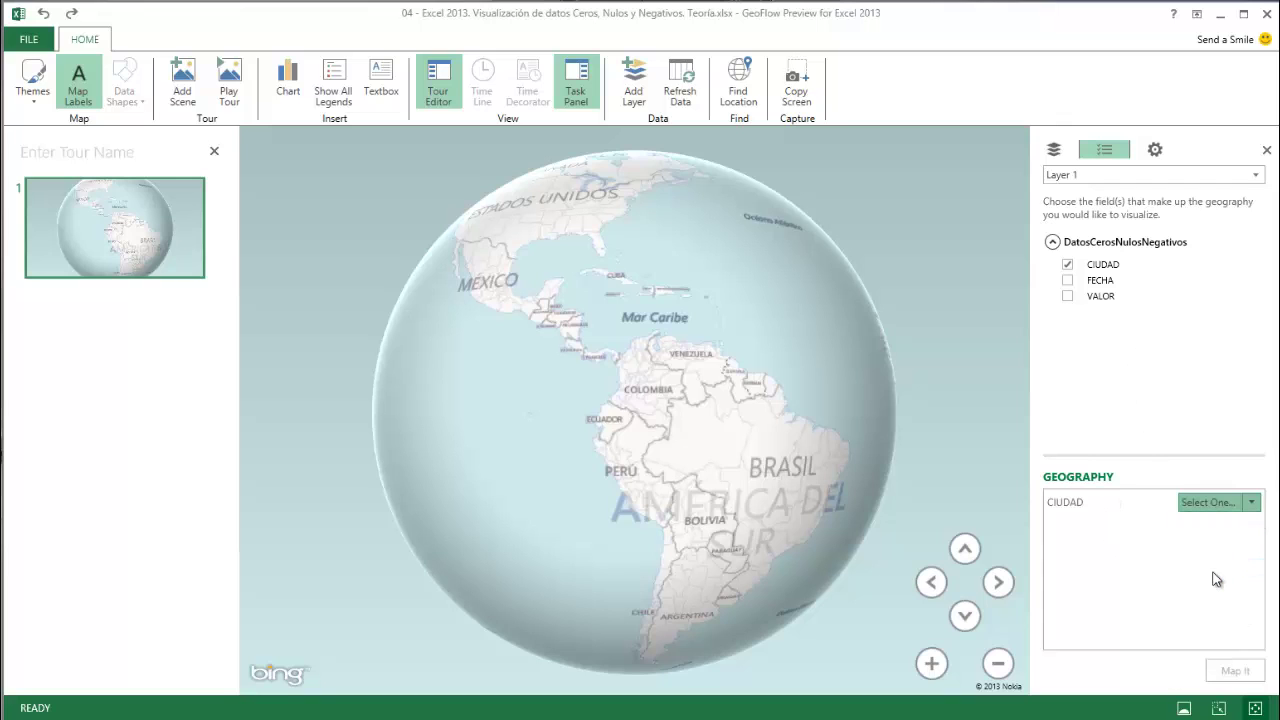
click(1238, 674)
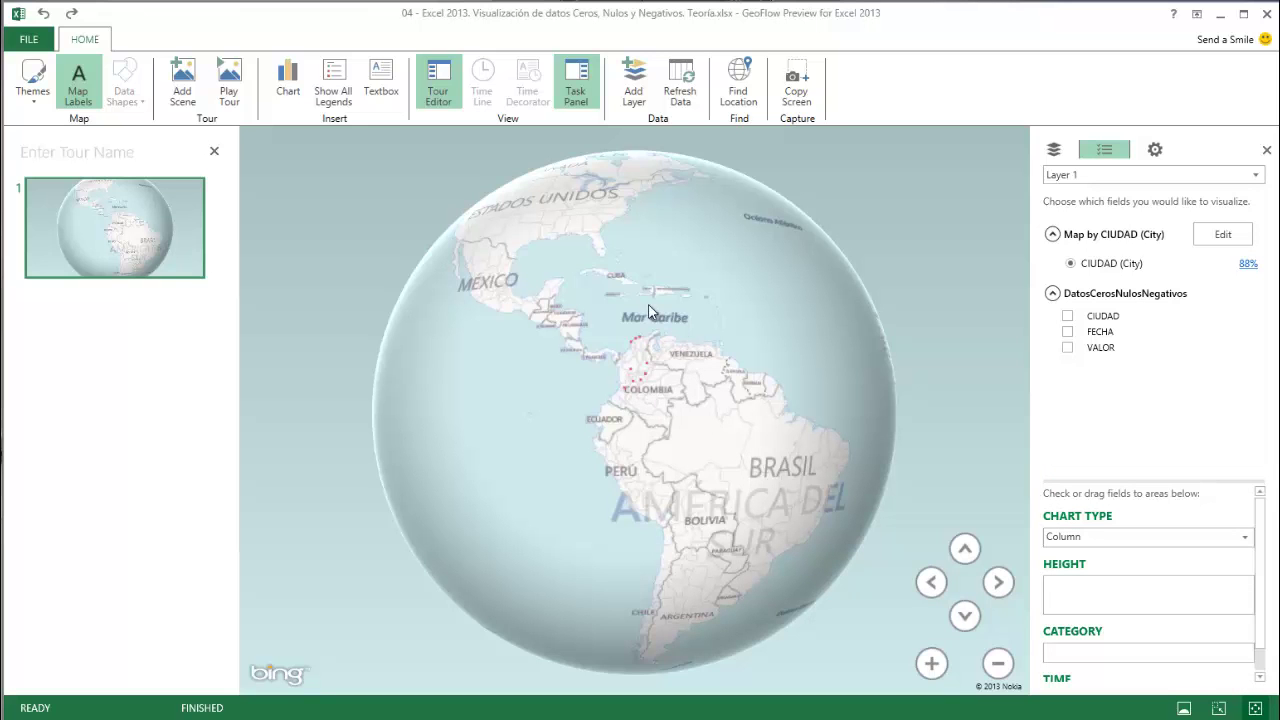
Zoom in on central Colombia around Bucaramanga, Tunja and Bogotá.
scroll(674, 400, up, 3)
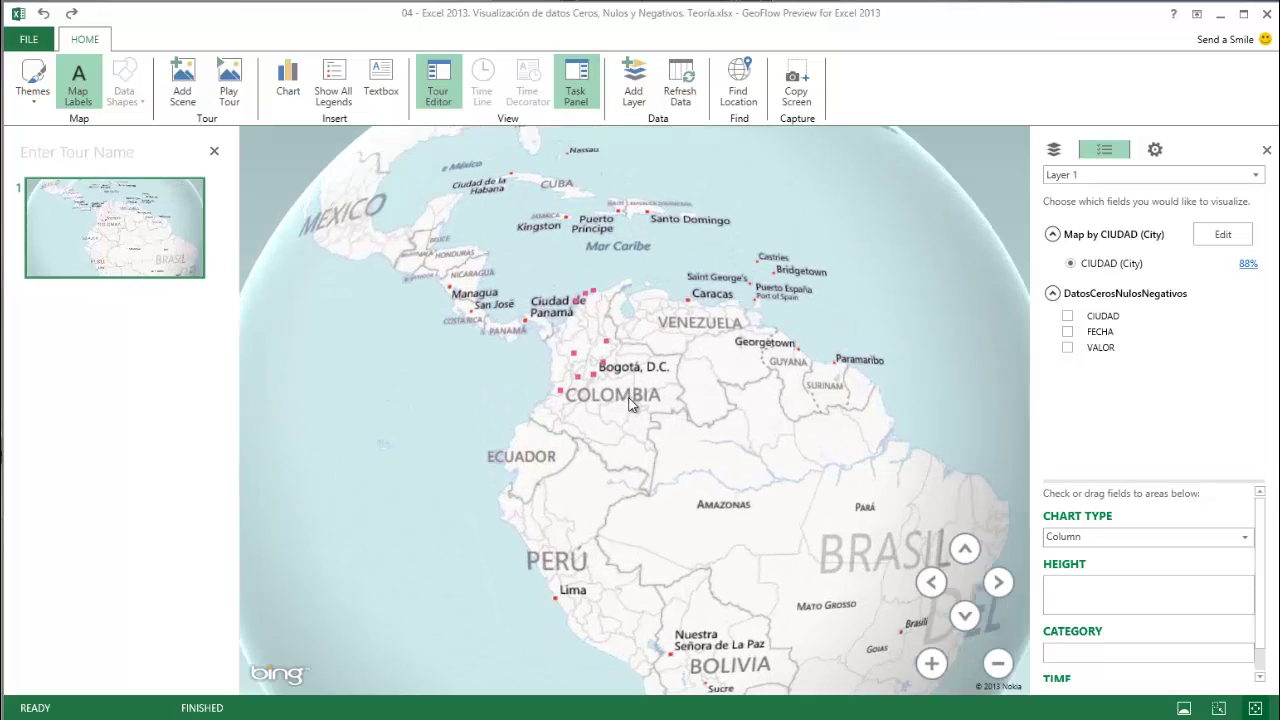
scroll(630, 402, up, 5)
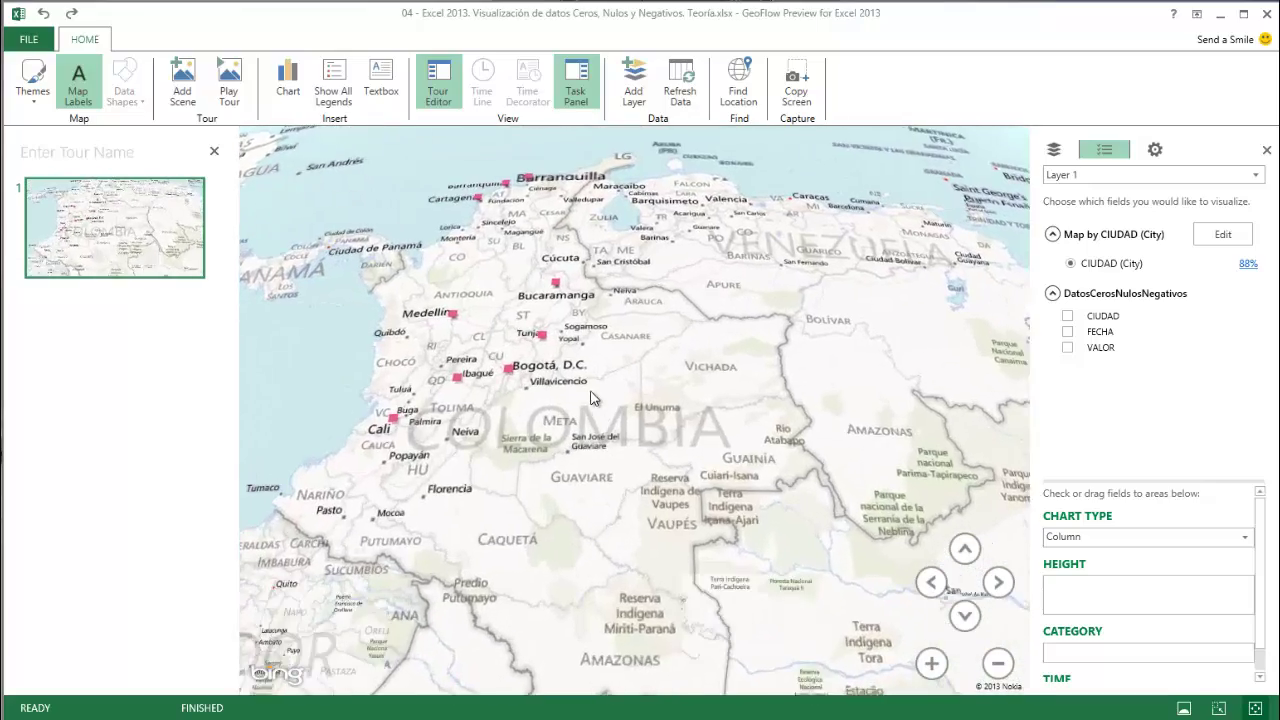
scroll(600, 402, up, 2)
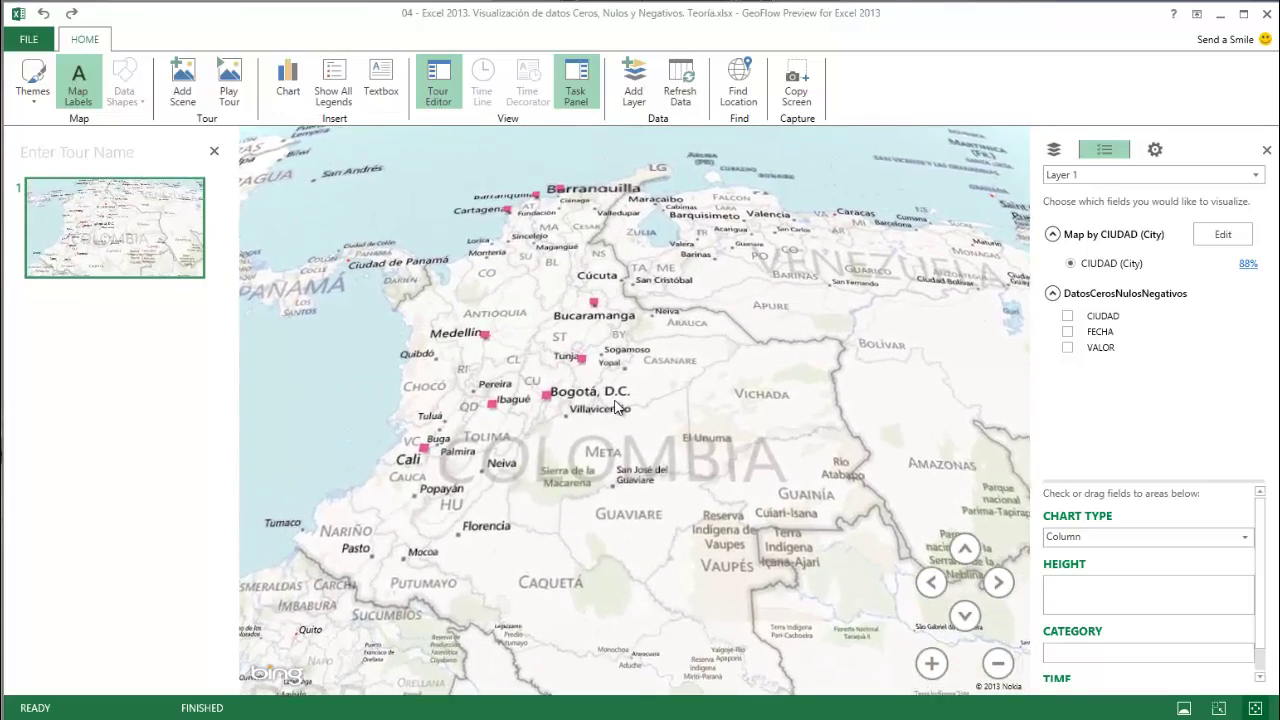
scroll(616, 407, up, 2)
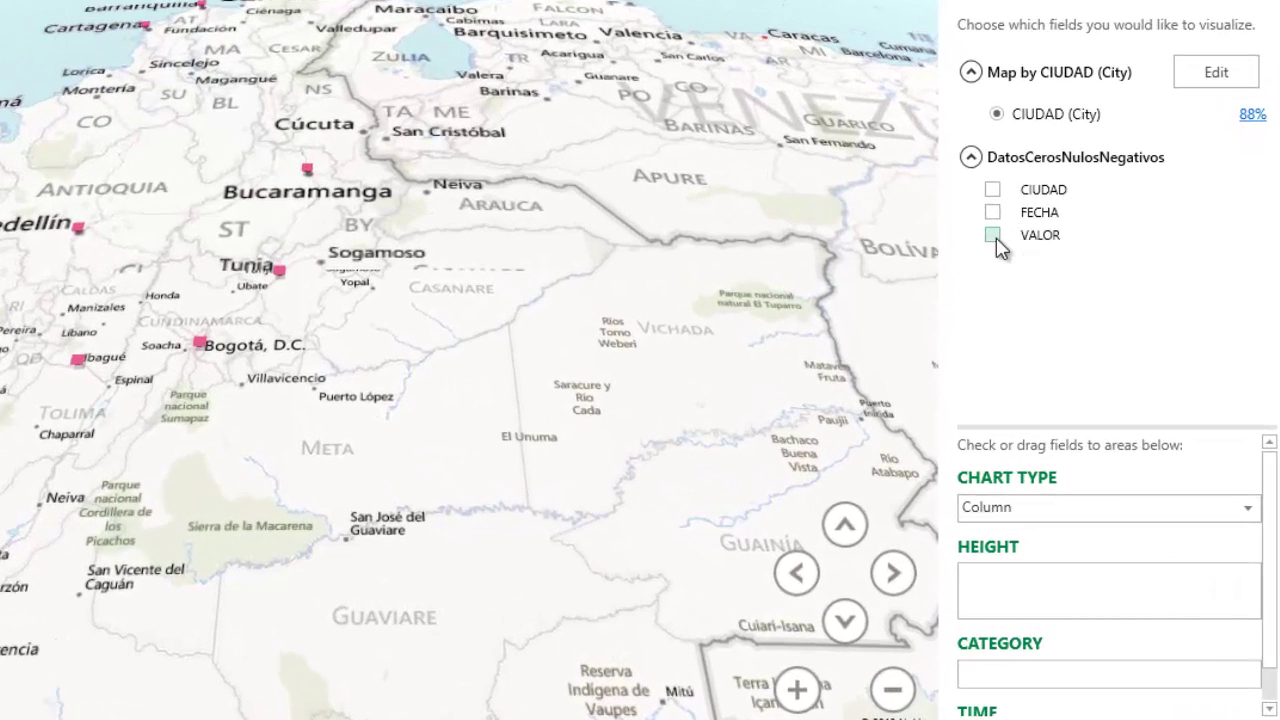
Add VALOR as per-city column heights and delete the Layer 1 legend box.
click(993, 237)
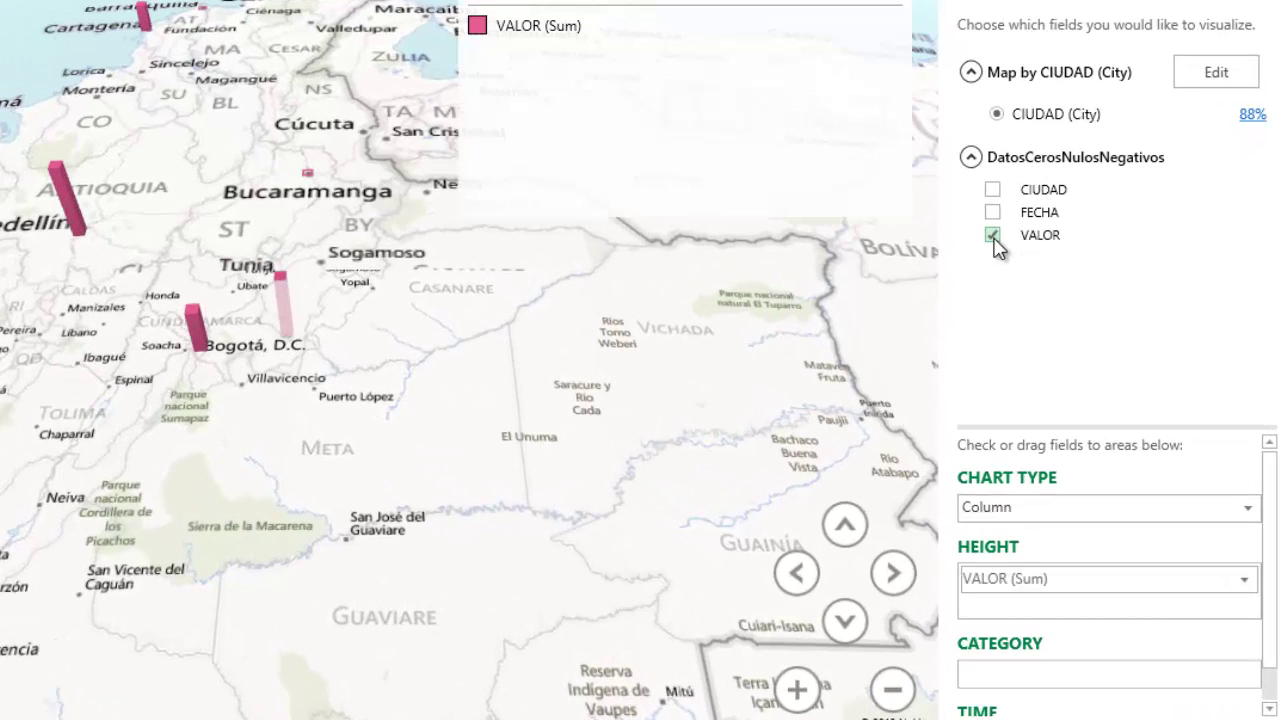
click(586, 60)
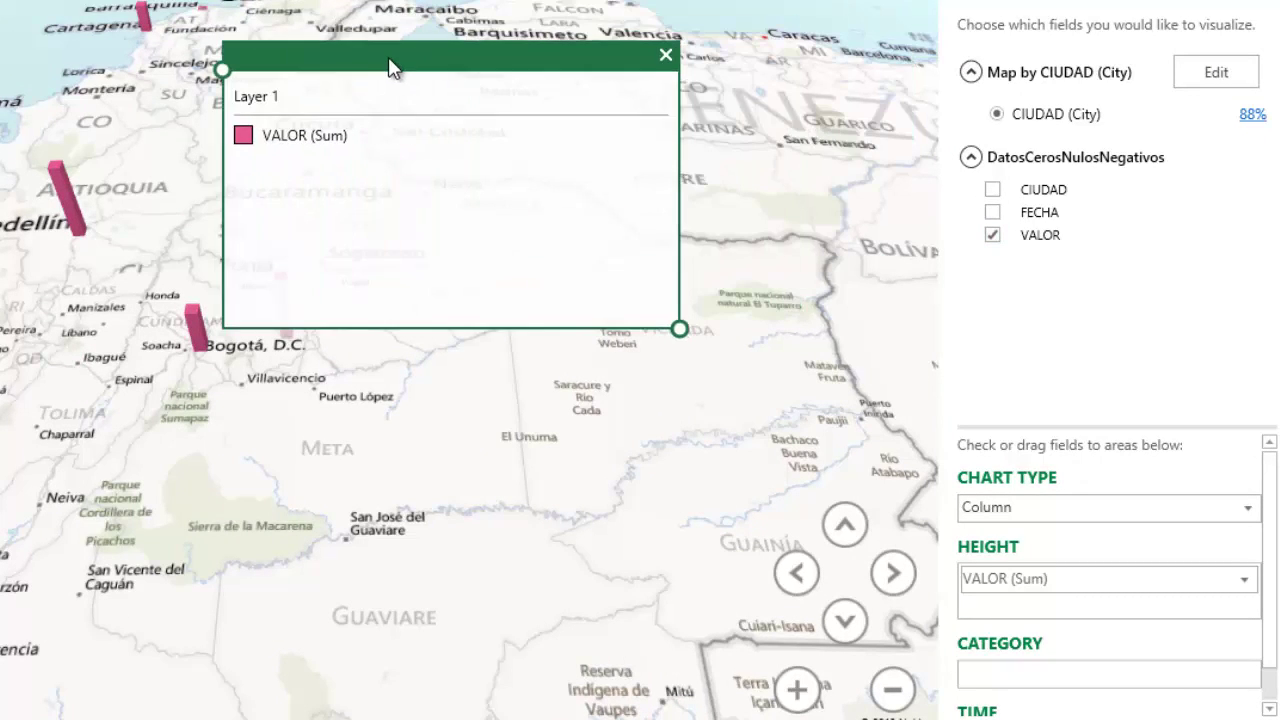
click(672, 49)
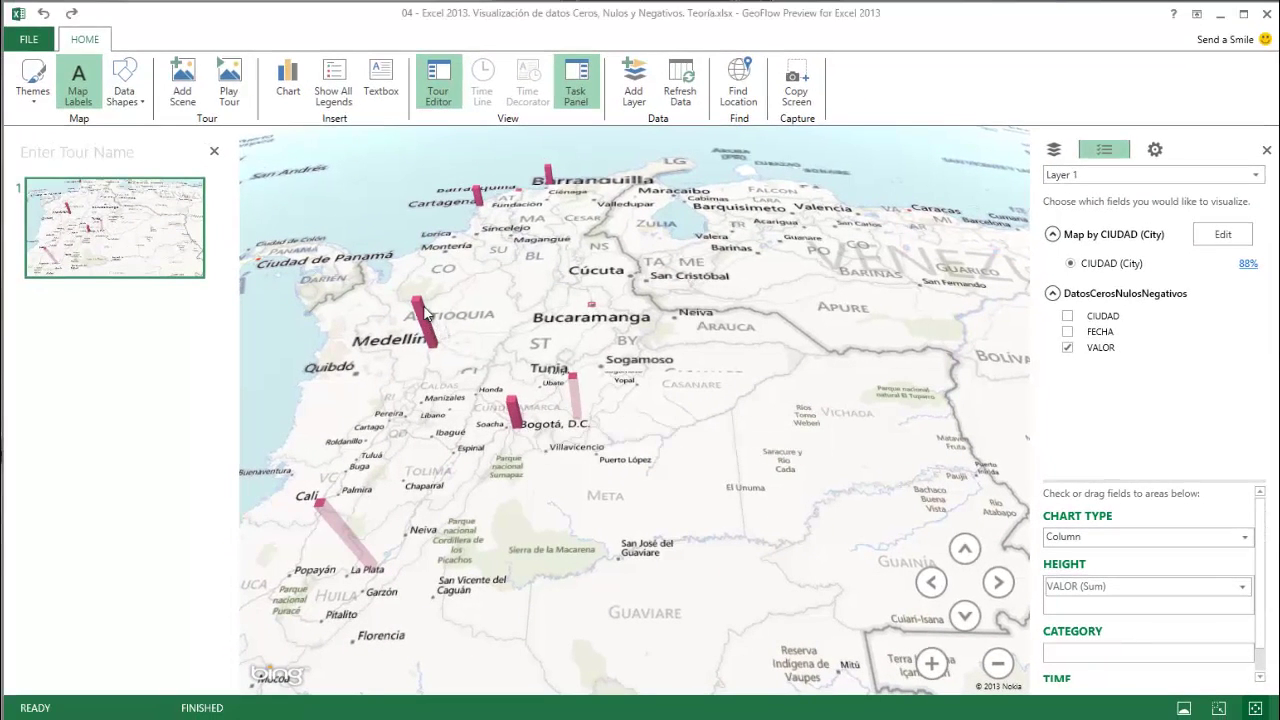
mouse_move(420, 313)
mouse_move(378, 572)
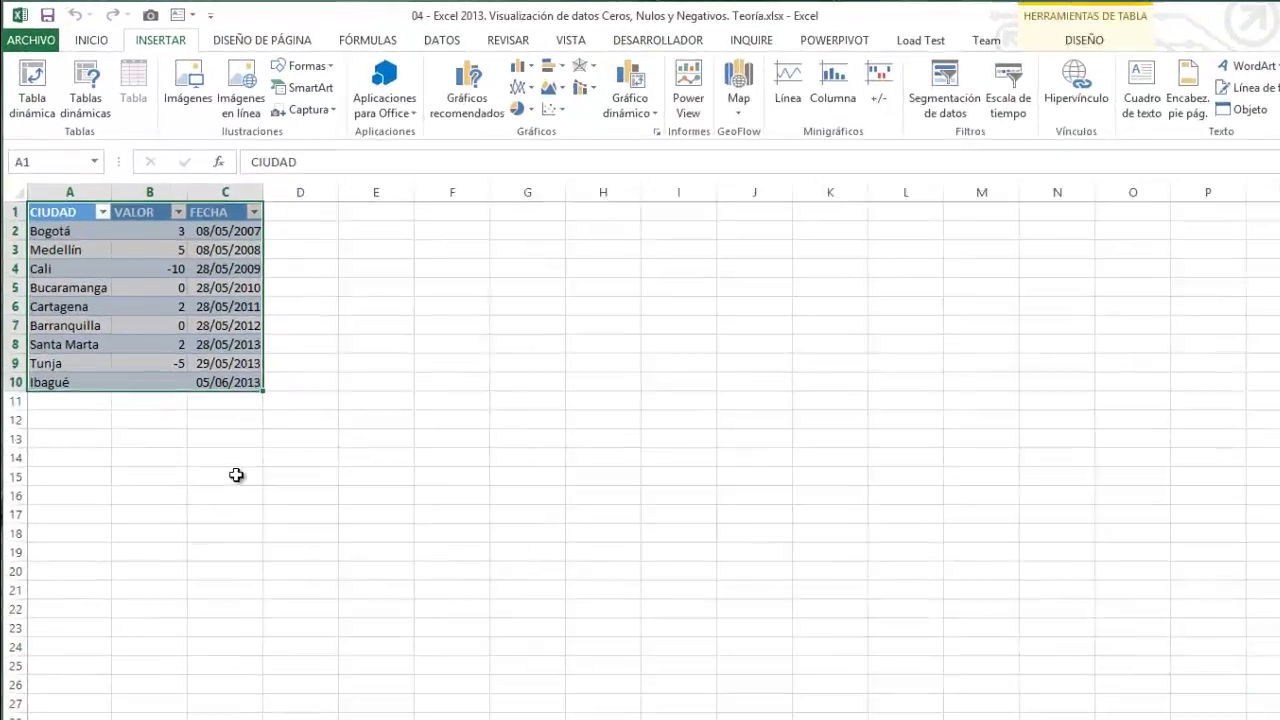
click(236, 475)
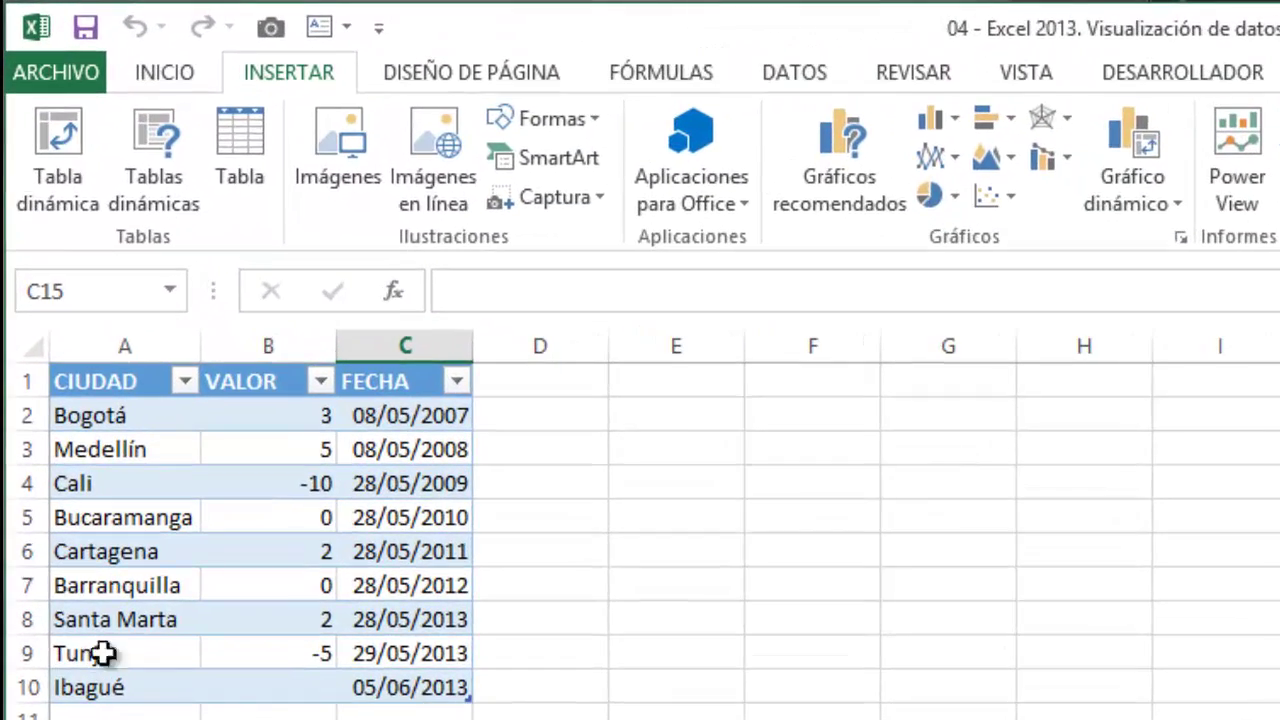
click(182, 363)
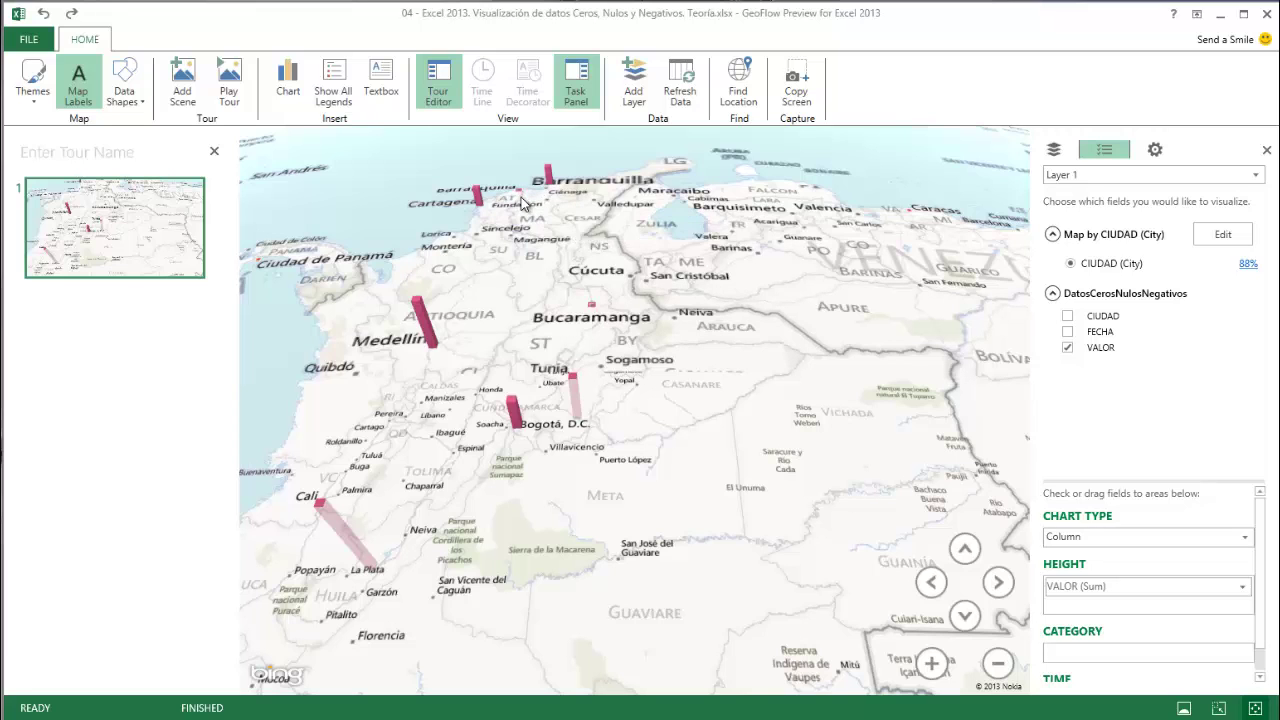
Zoom in on Barranquilla in a top-down view and inspect its zero value.
scroll(521, 203, up, 1)
scroll(521, 203, up, 3)
scroll(525, 373, up, 3)
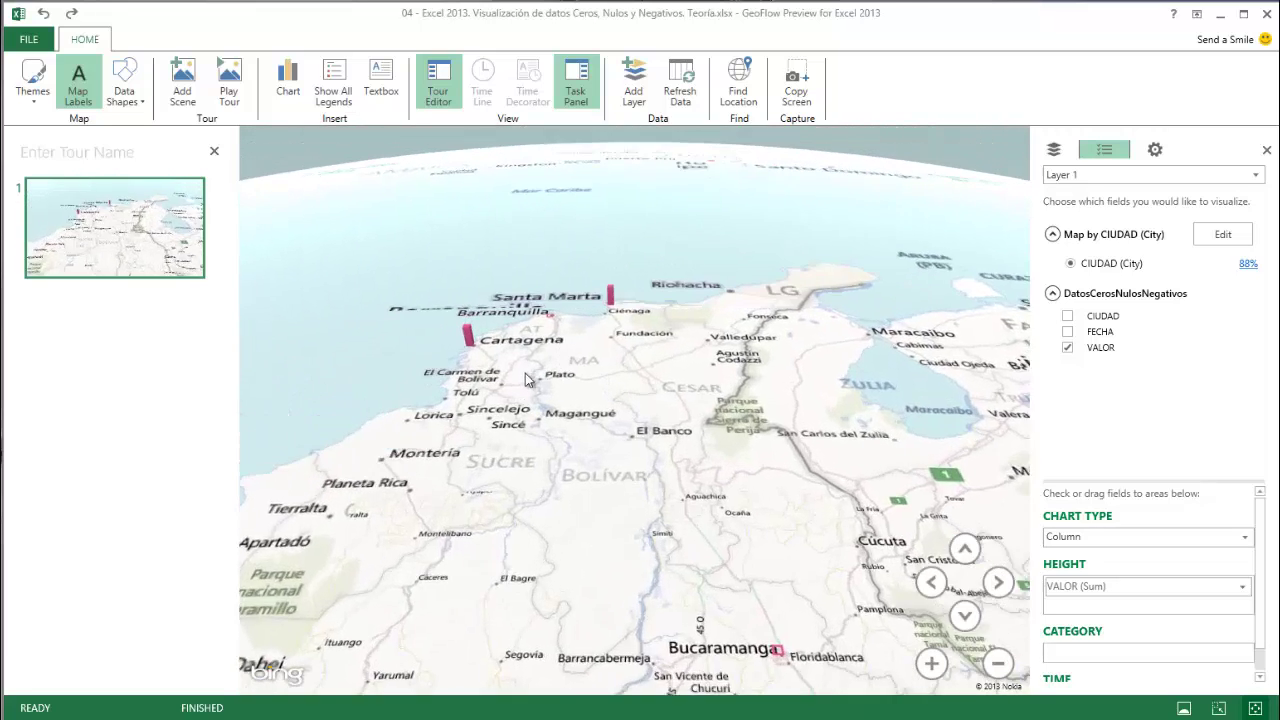
scroll(544, 387, up, 2)
scroll(610, 435, up, 2)
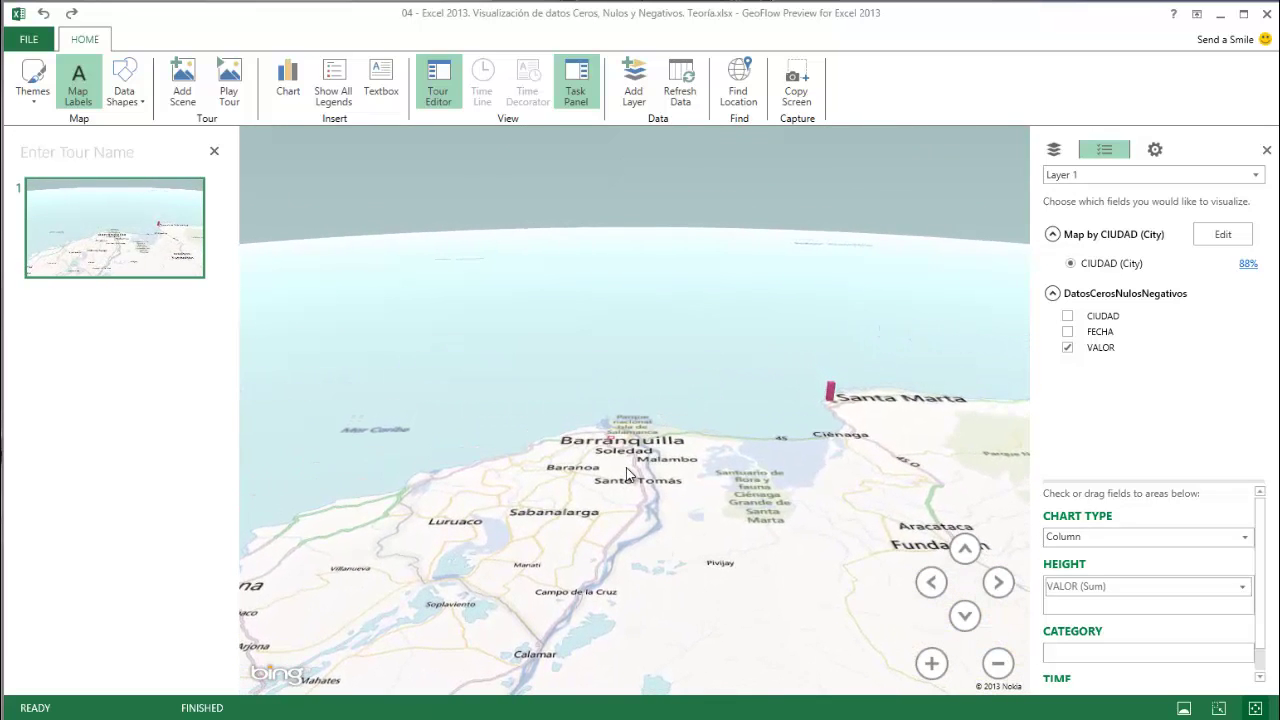
scroll(676, 510, up, 2)
click(964, 548)
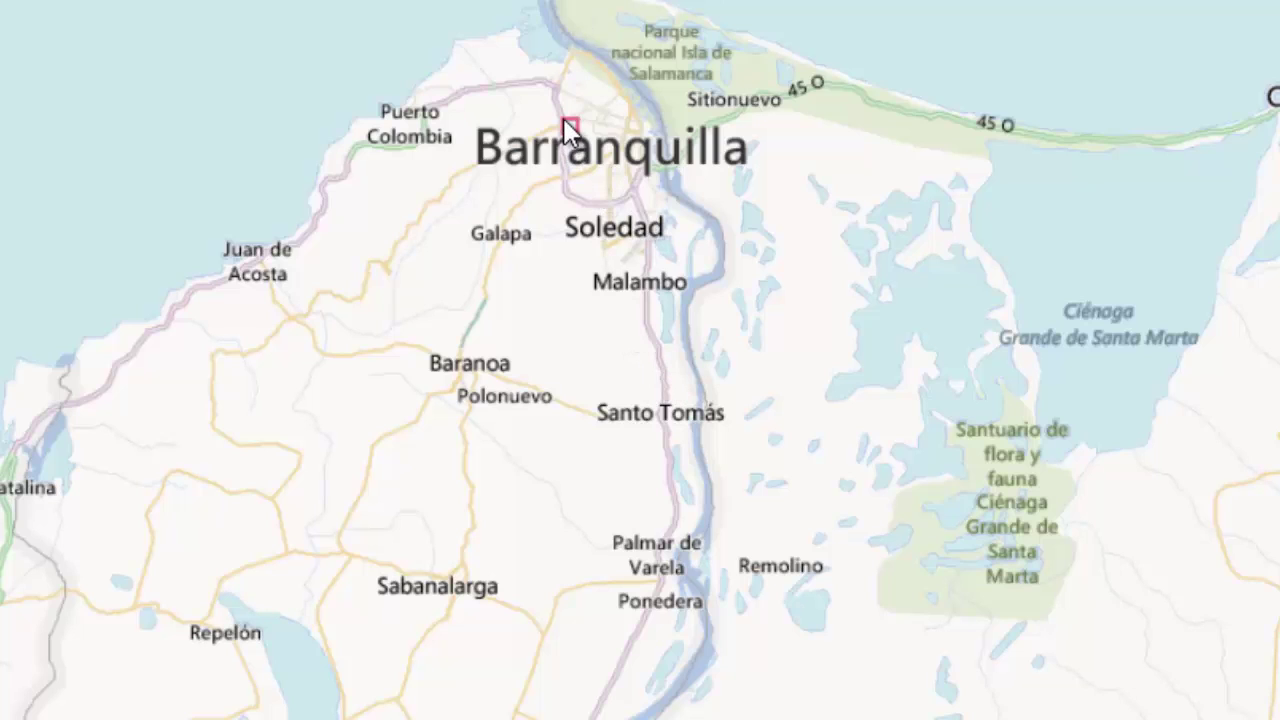
mouse_move(568, 133)
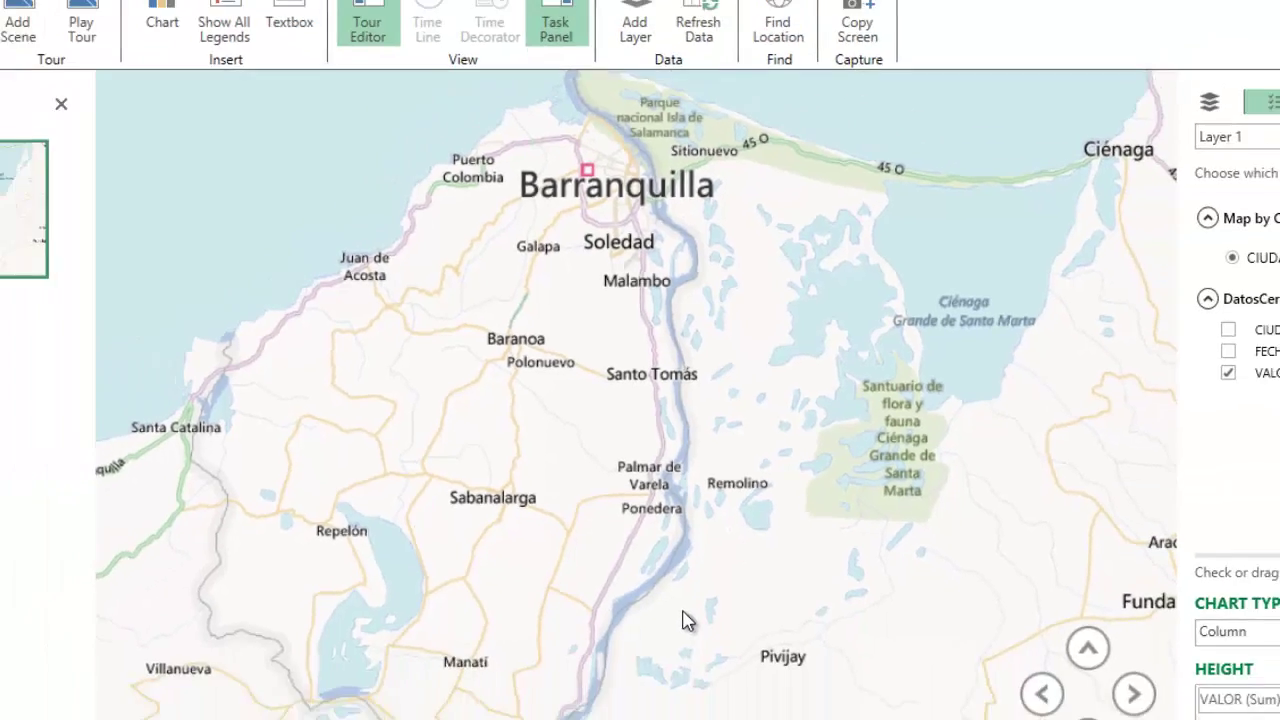
Tilt the map and zoom out to show Colombia and the Caribbean on the globe.
scroll(716, 567, down, 3)
click(966, 615)
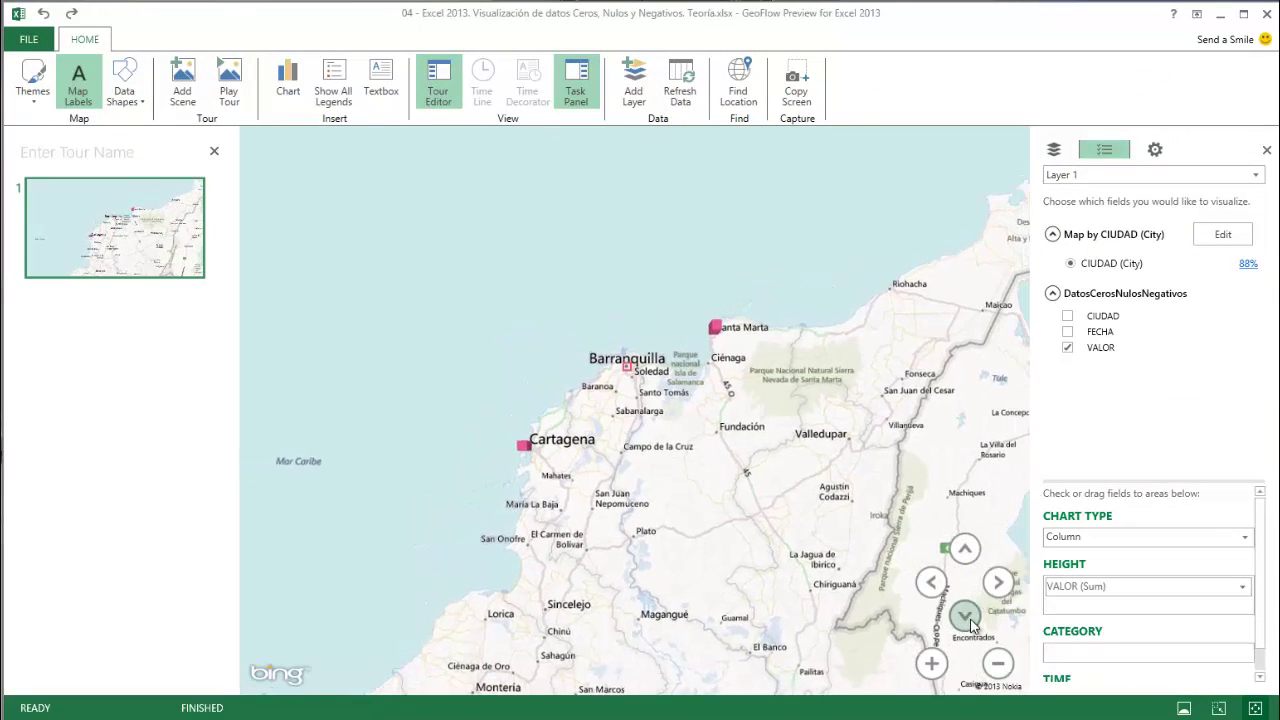
click(966, 615)
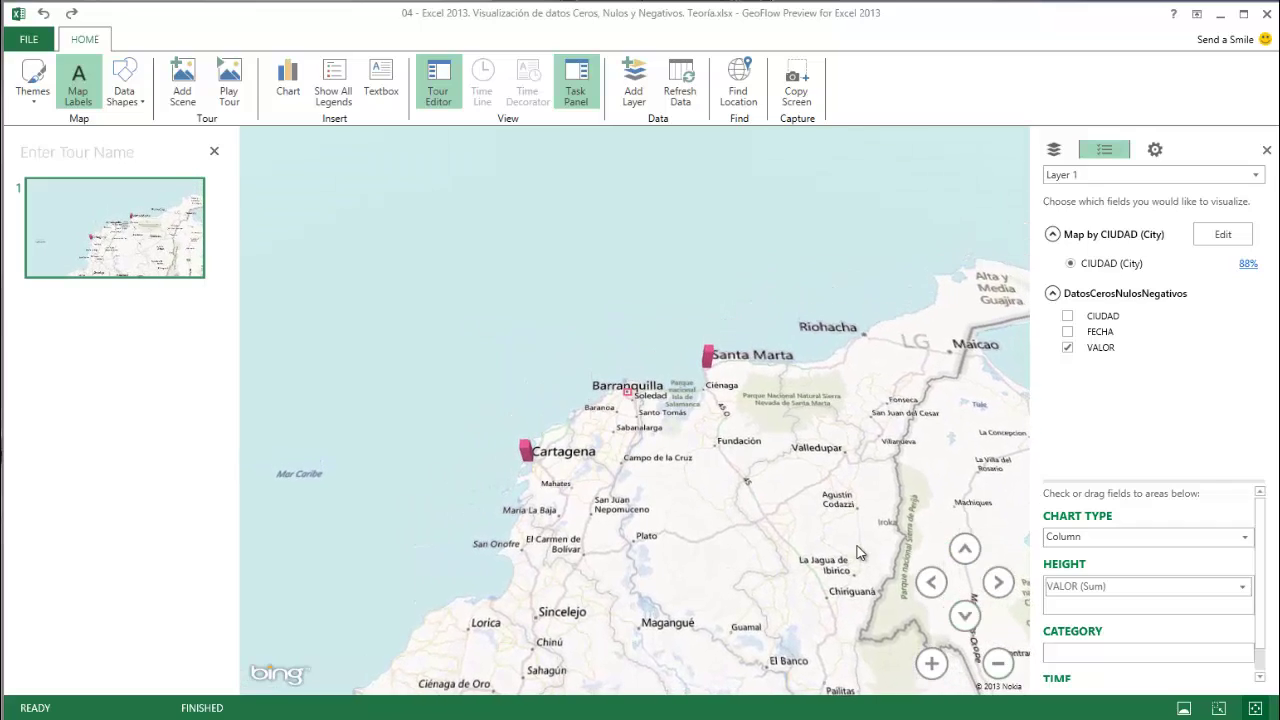
click(966, 615)
scroll(856, 551, down, 5)
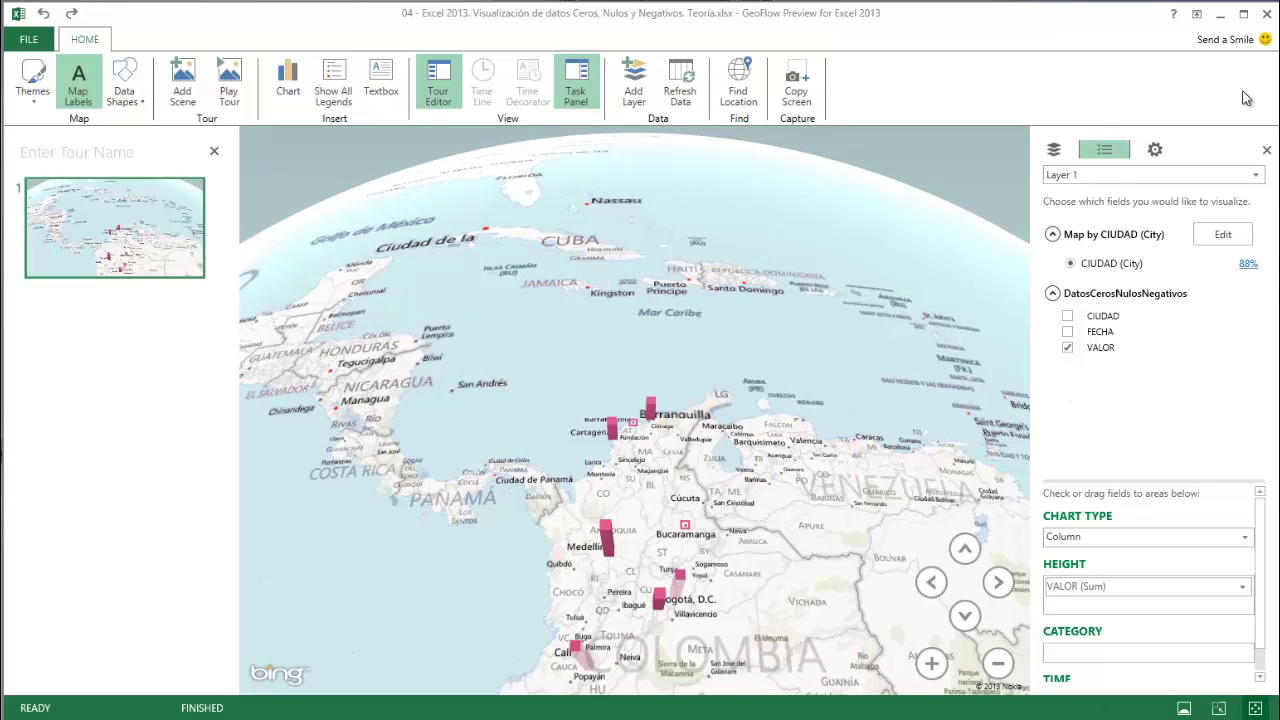
Turn on Show Nulls in Layer 1's Data Display properties.
click(1155, 150)
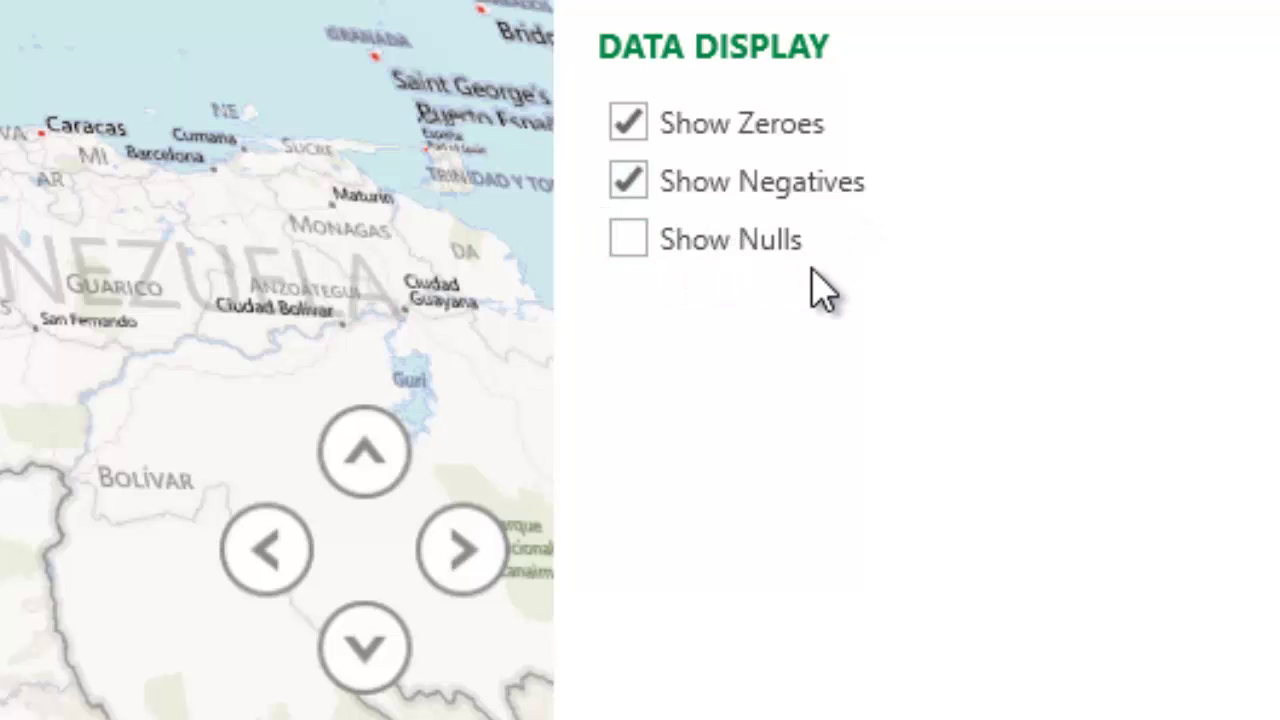
click(638, 250)
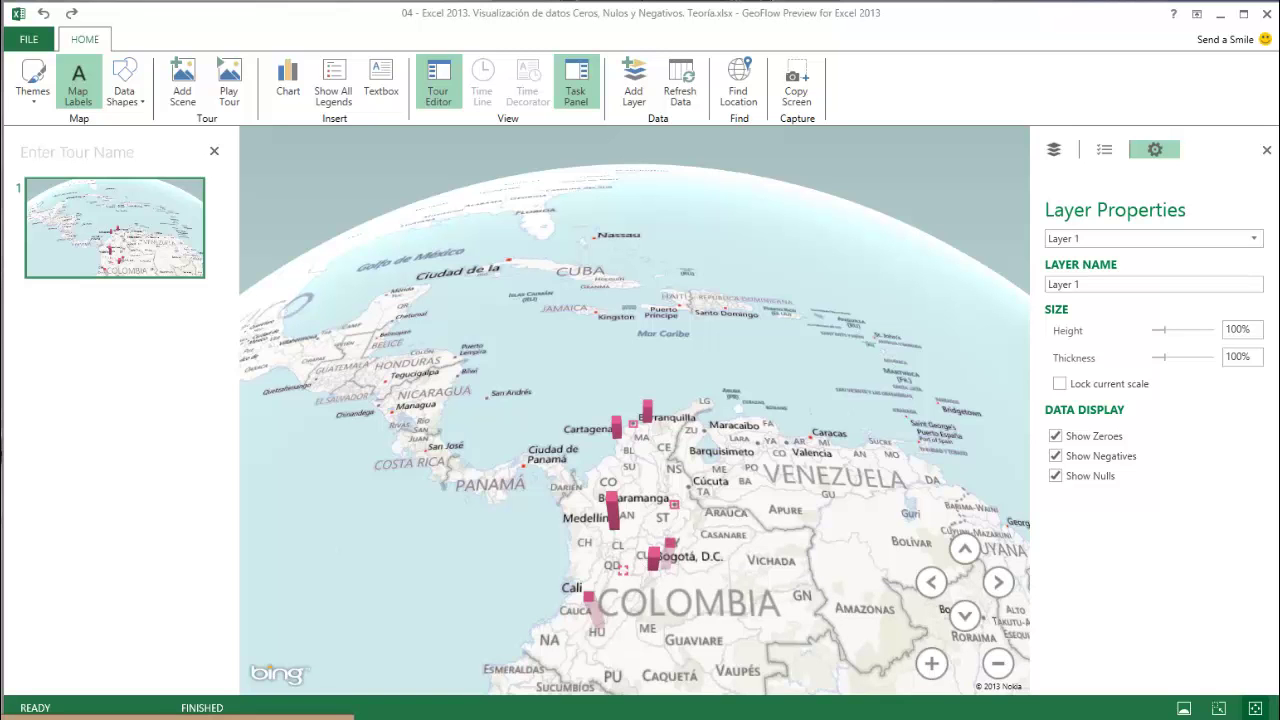
key(alt+Tab)
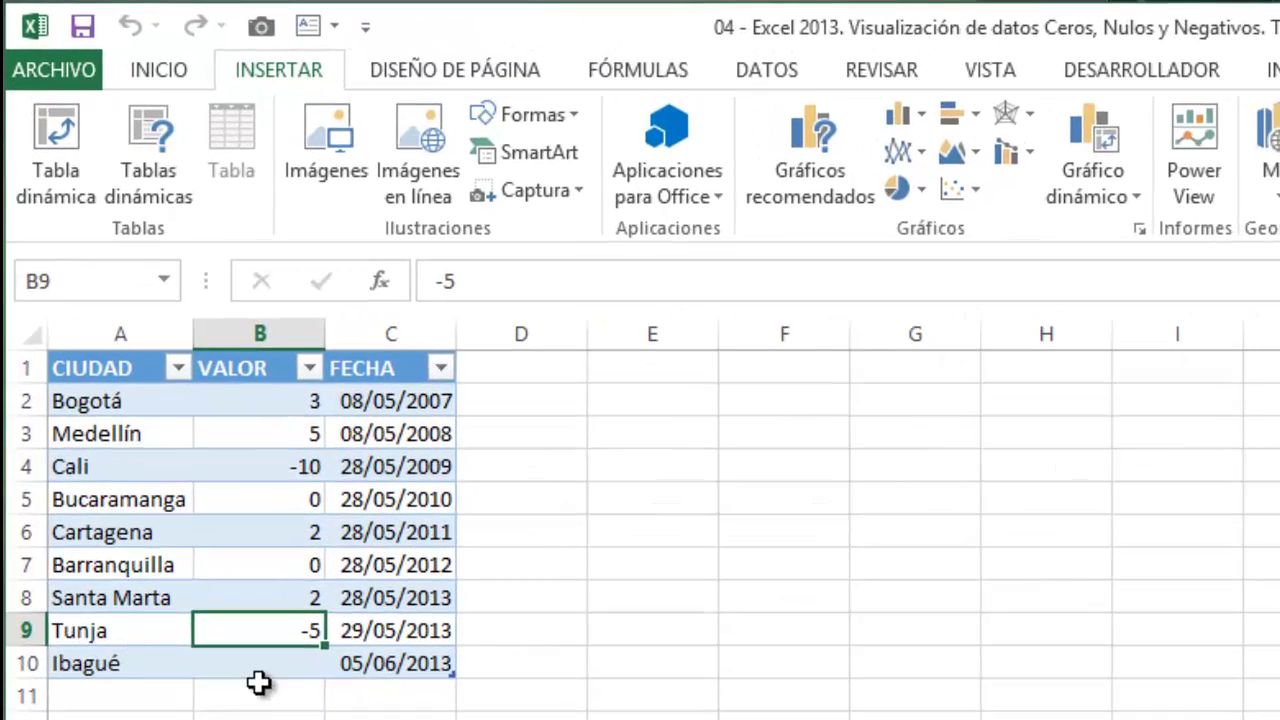
click(191, 508)
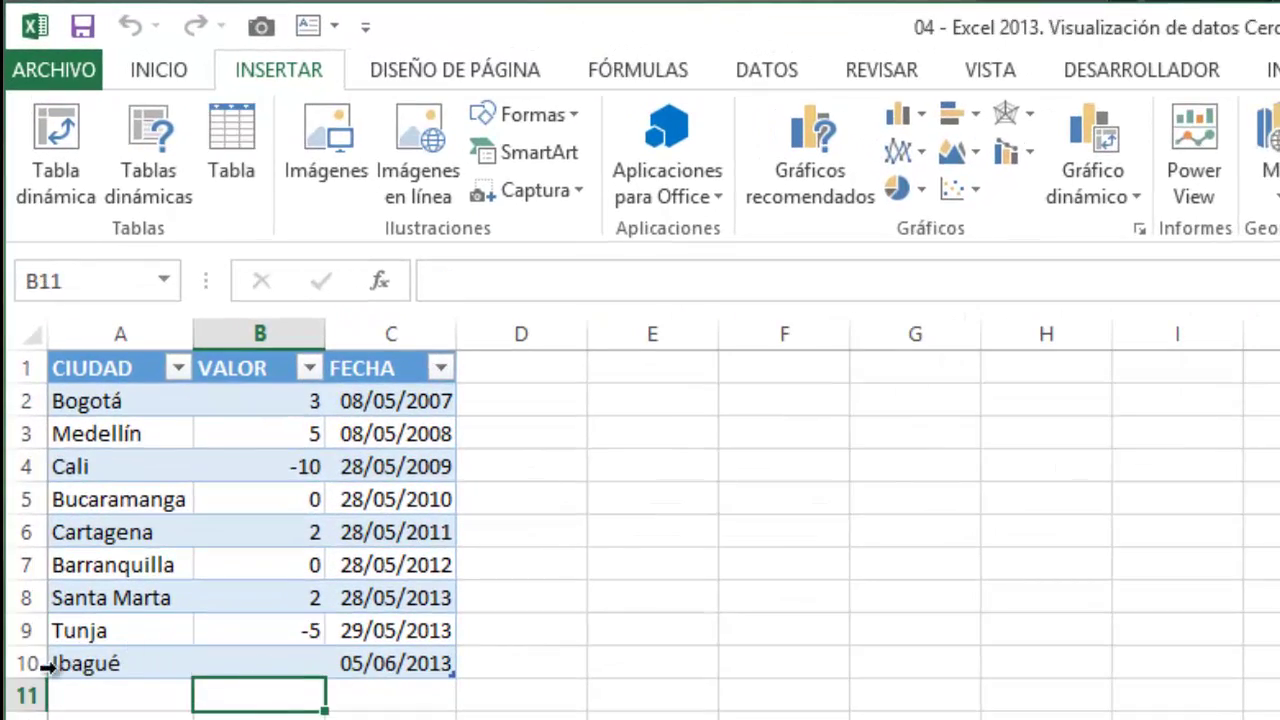
click(283, 658)
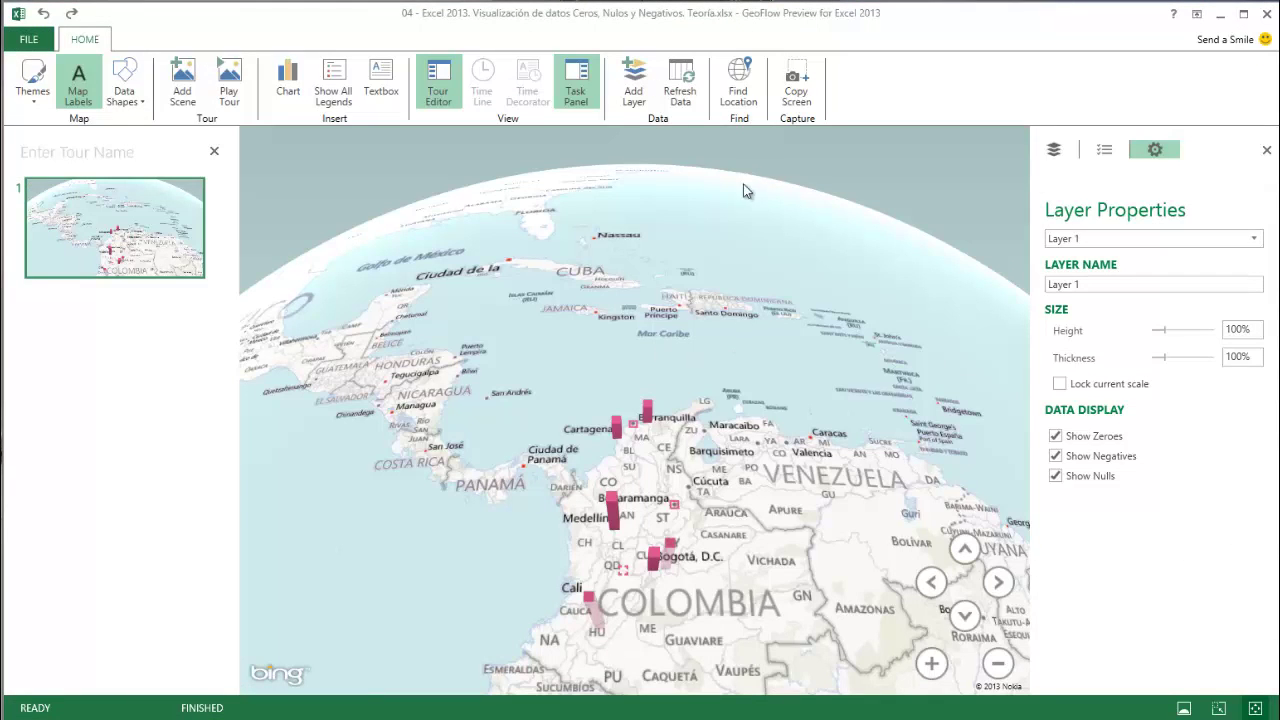
Find Ibagué with Find Location and fly the map there.
click(740, 84)
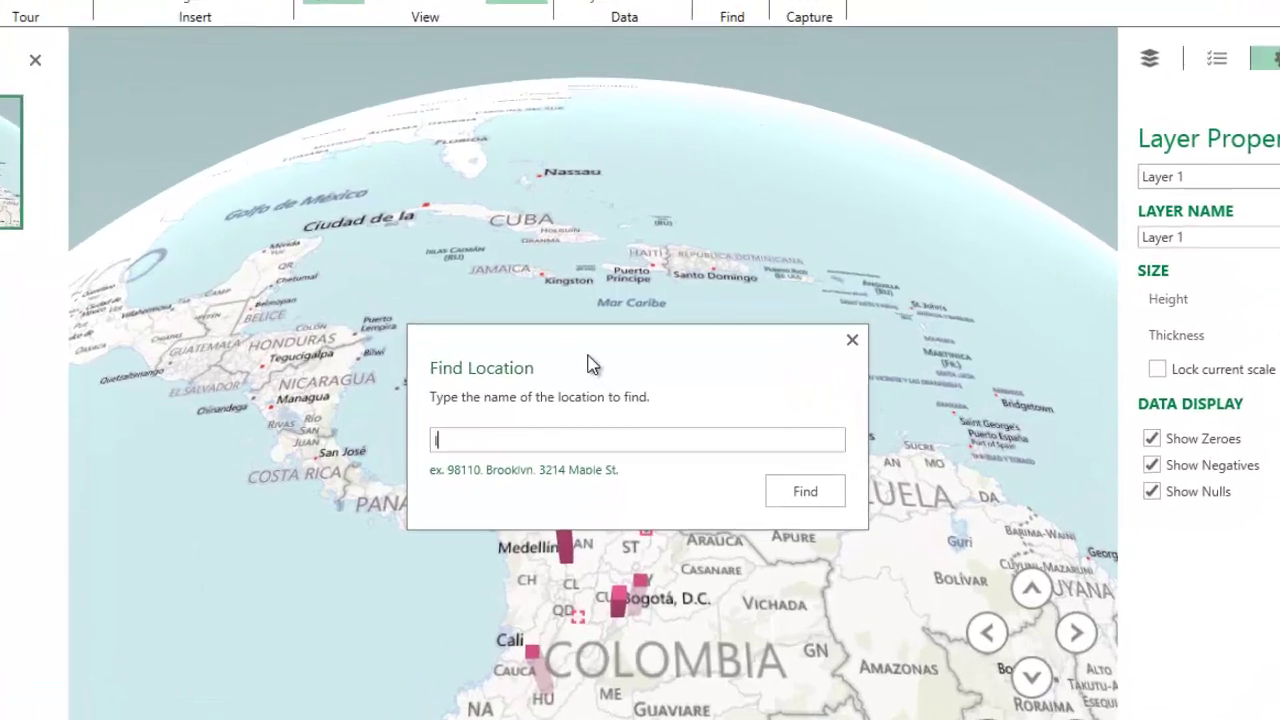
text(Ibagué)
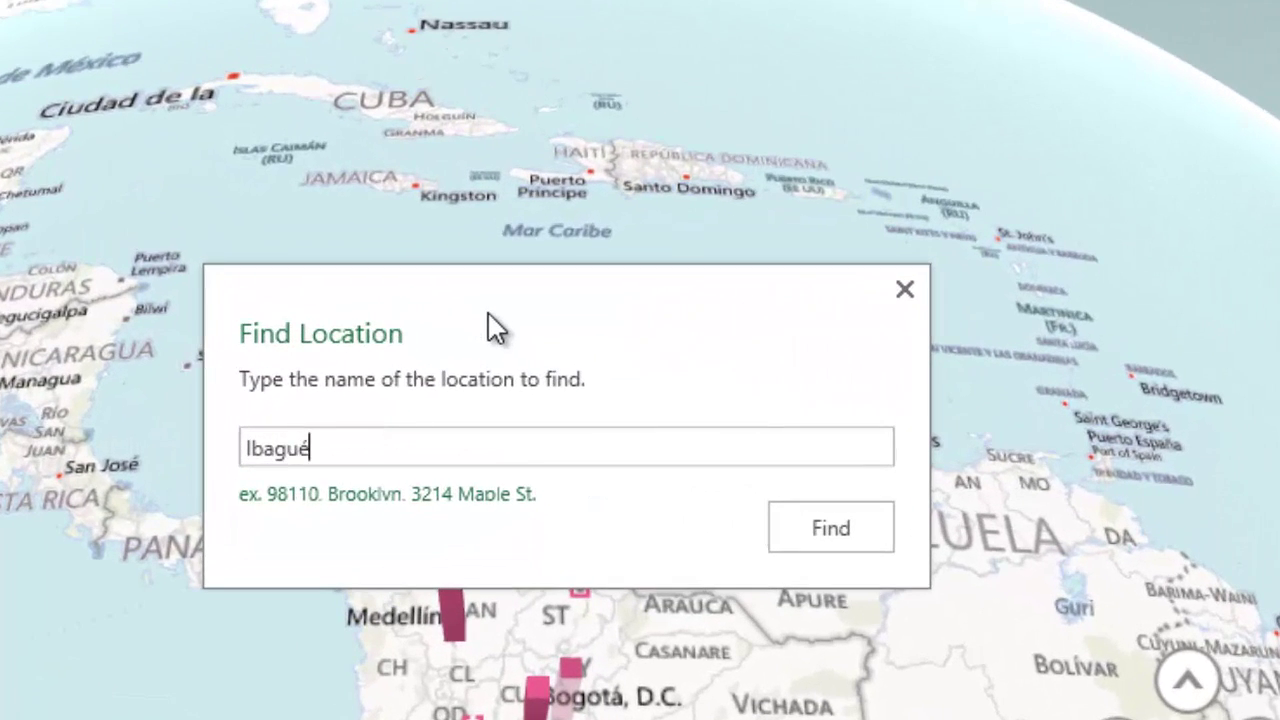
click(886, 541)
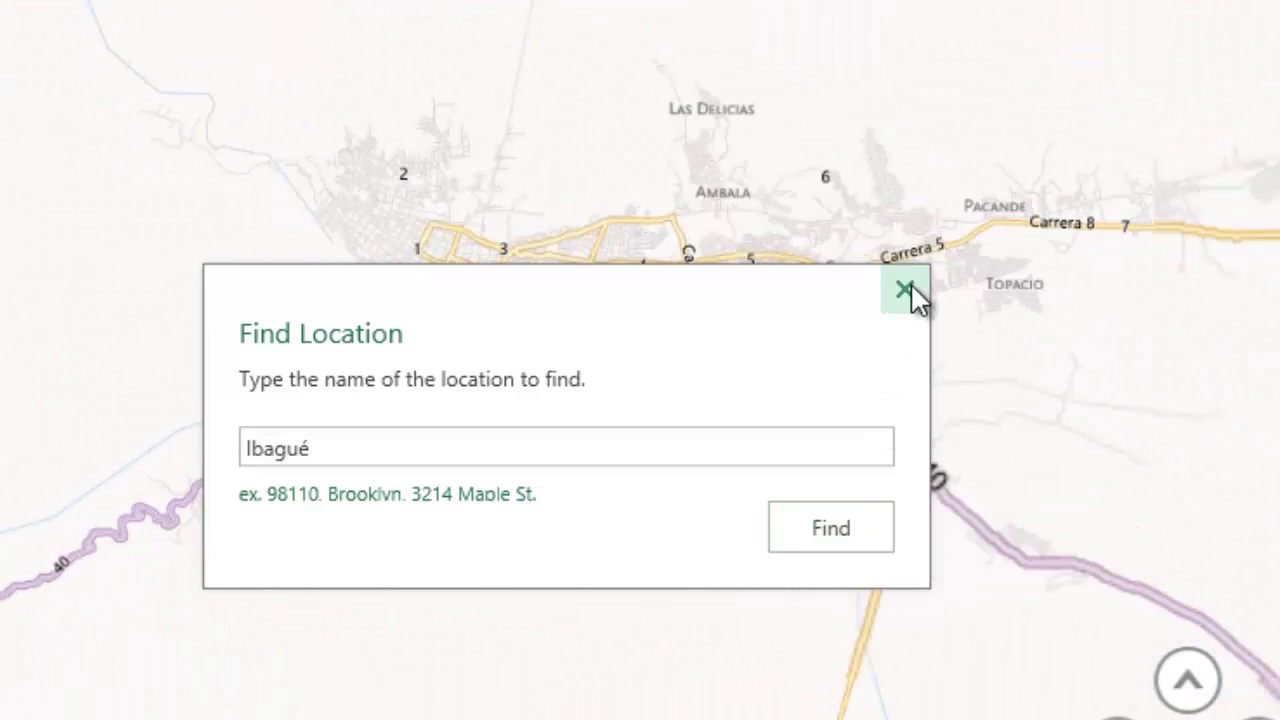
click(909, 288)
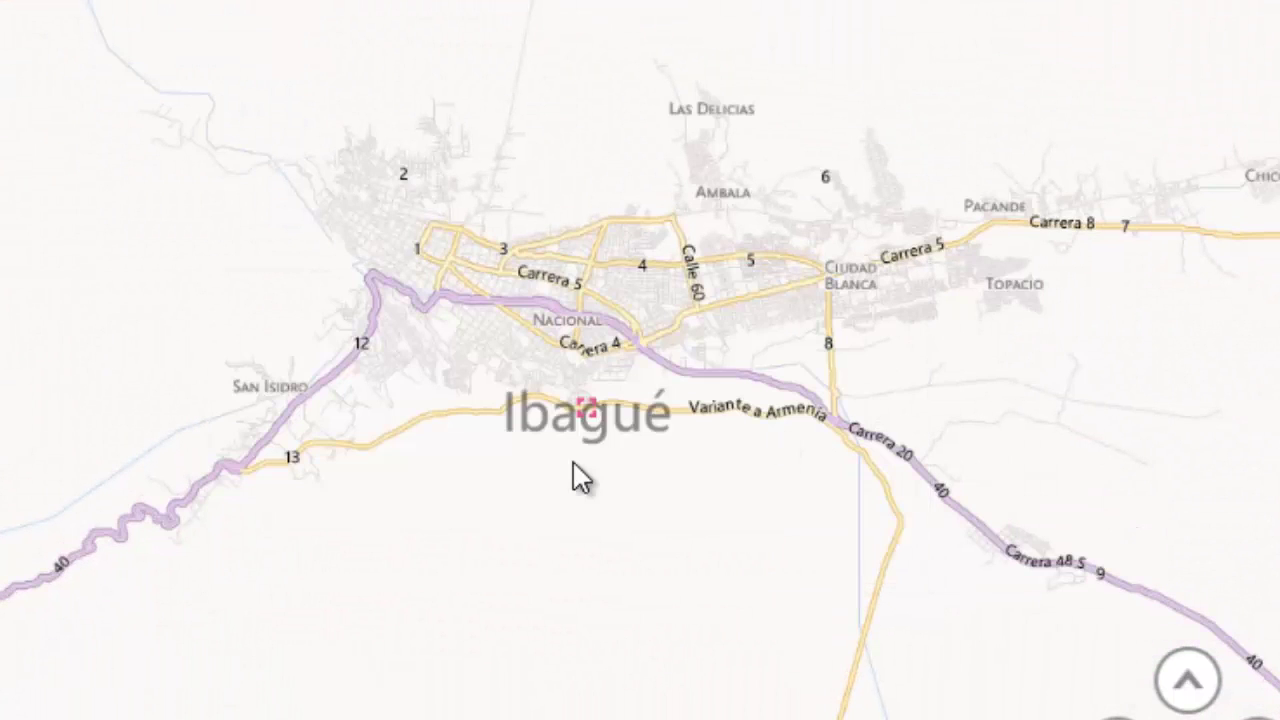
Zoom in on Ibagué's flat empty-value marker, then back out to all of Colombia.
scroll(612, 440, up, 5)
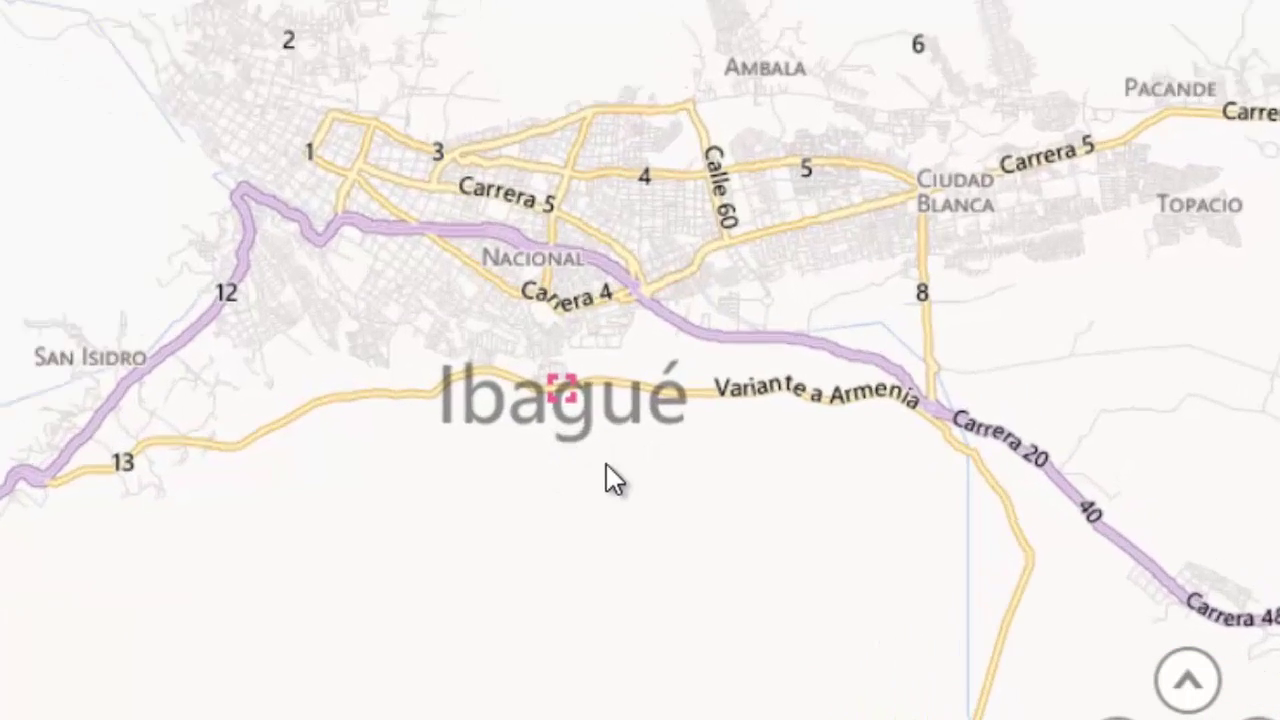
scroll(592, 452, up, 4)
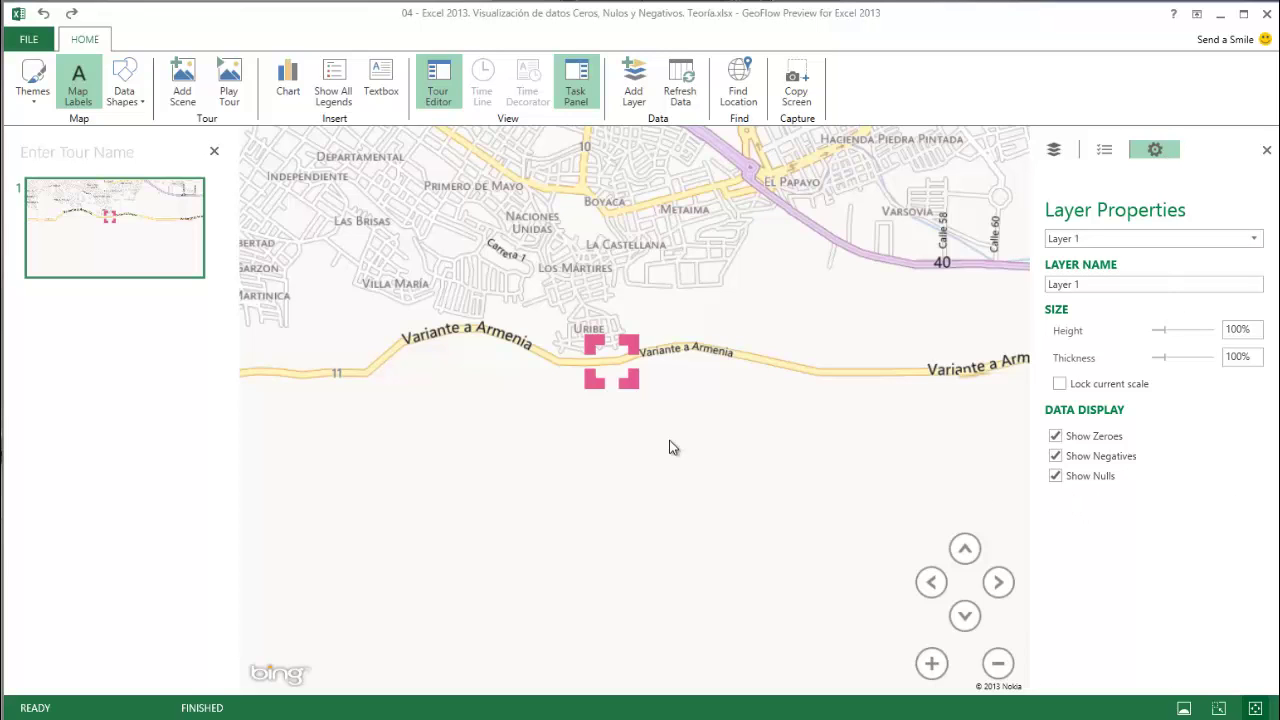
scroll(671, 447, down, 5)
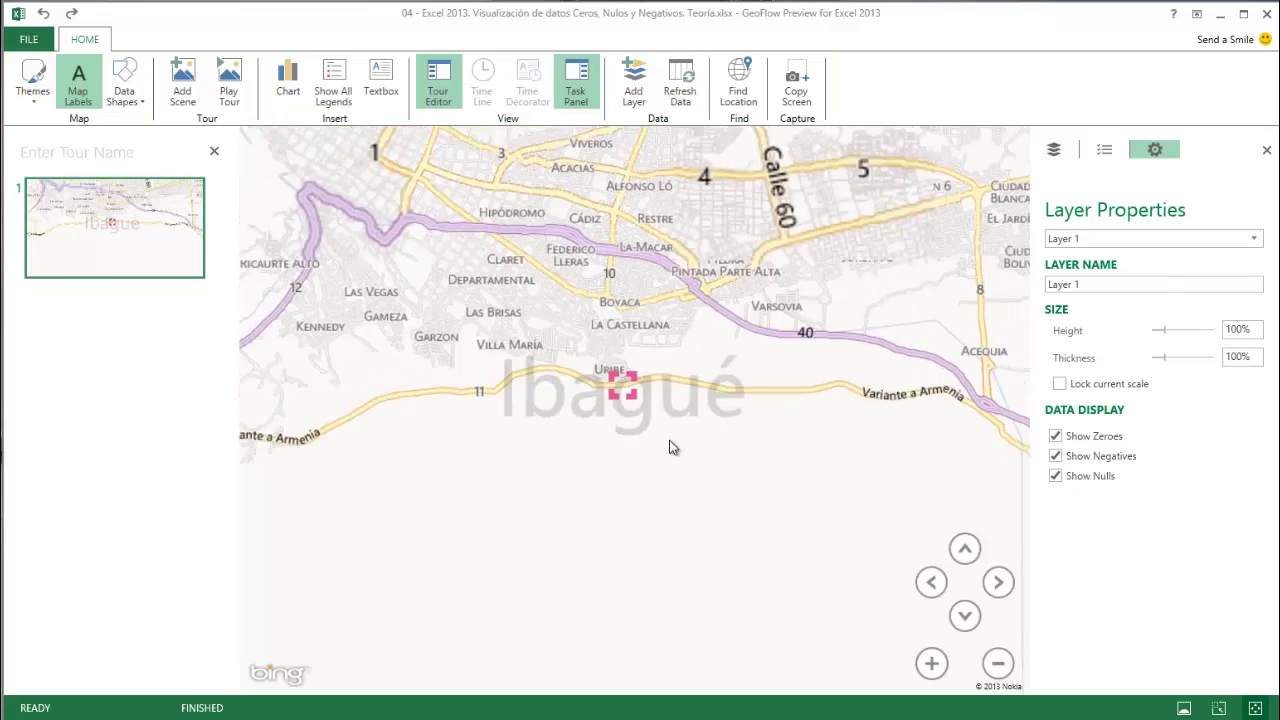
scroll(671, 447, down, 5)
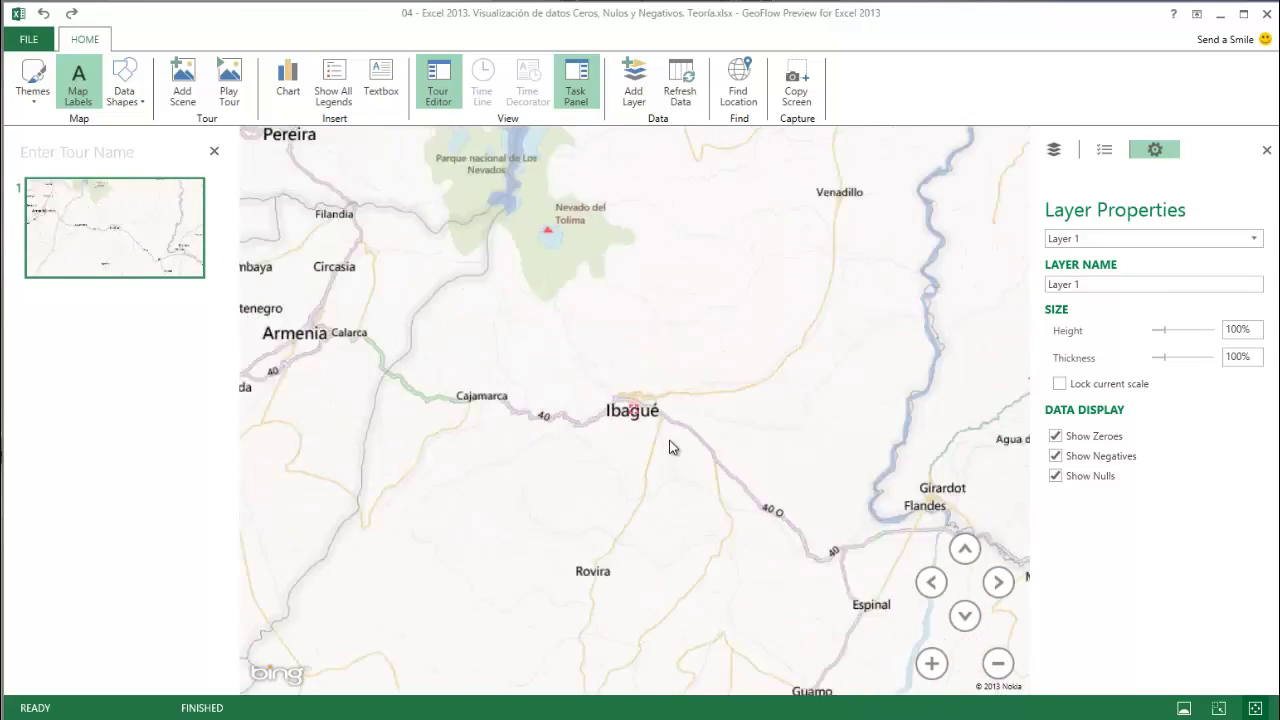
scroll(671, 447, down, 3)
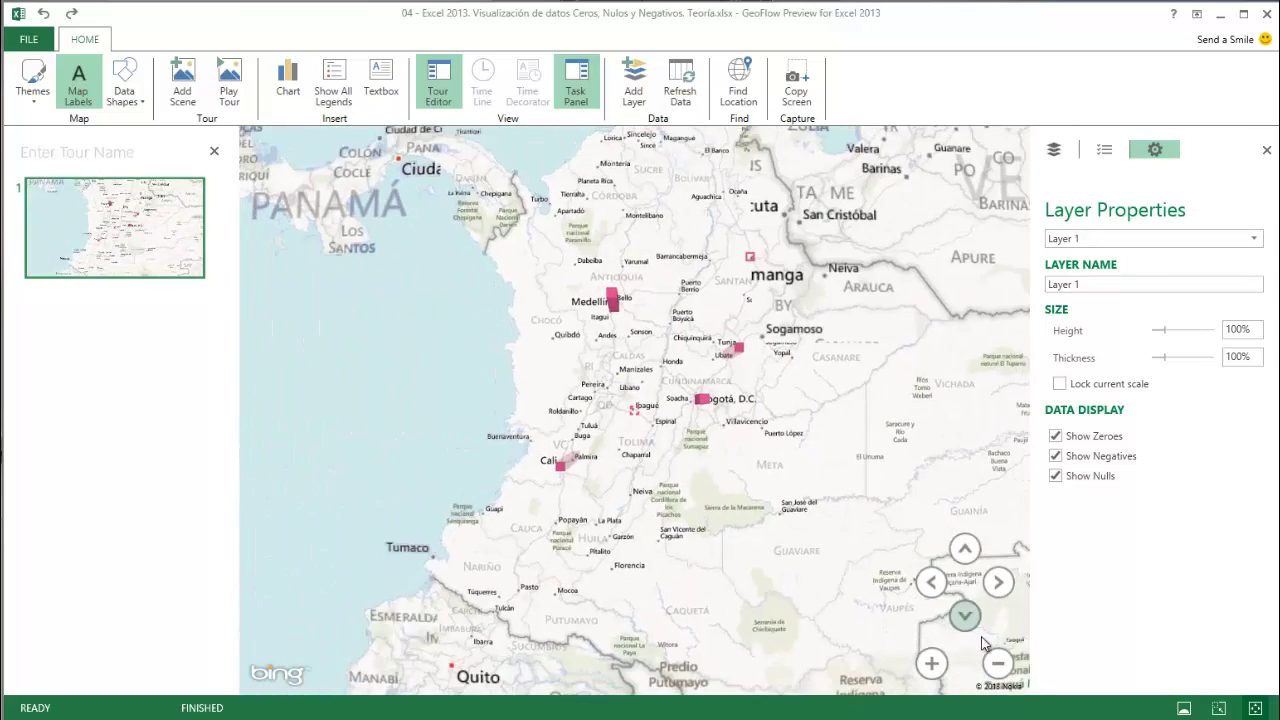
Tilt the map so the VALOR columns stand upright, then read Medellín's and Bucaramanga's values.
click(965, 615)
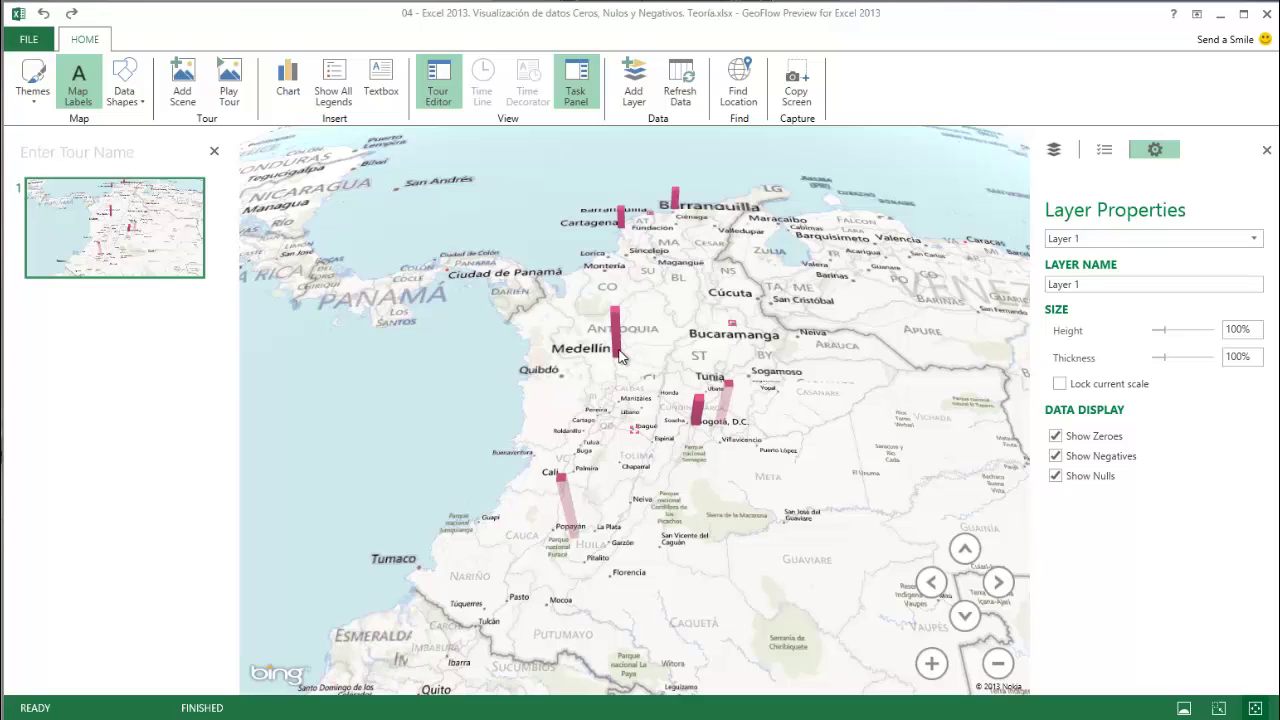
mouse_move(620, 357)
mouse_move(733, 334)
Start an annotation on Cali's -10 column titled VALOR NEGATIVO.
click(564, 482)
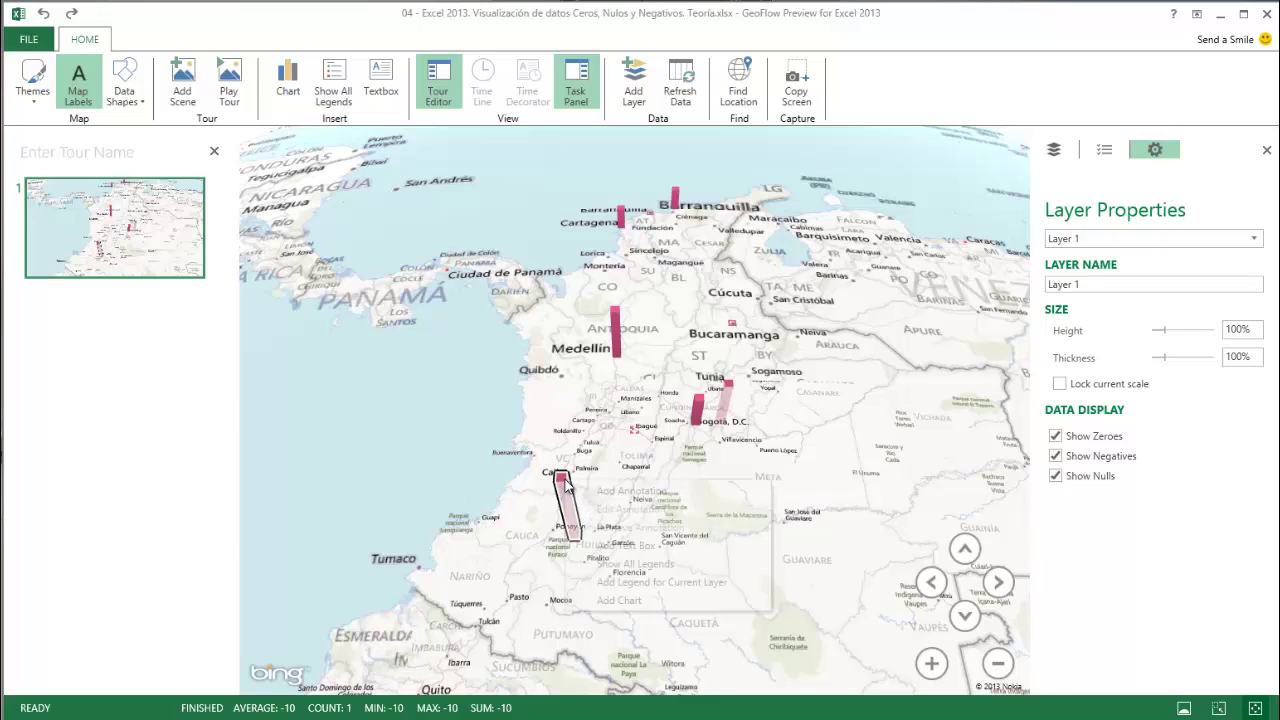
right_click(566, 481)
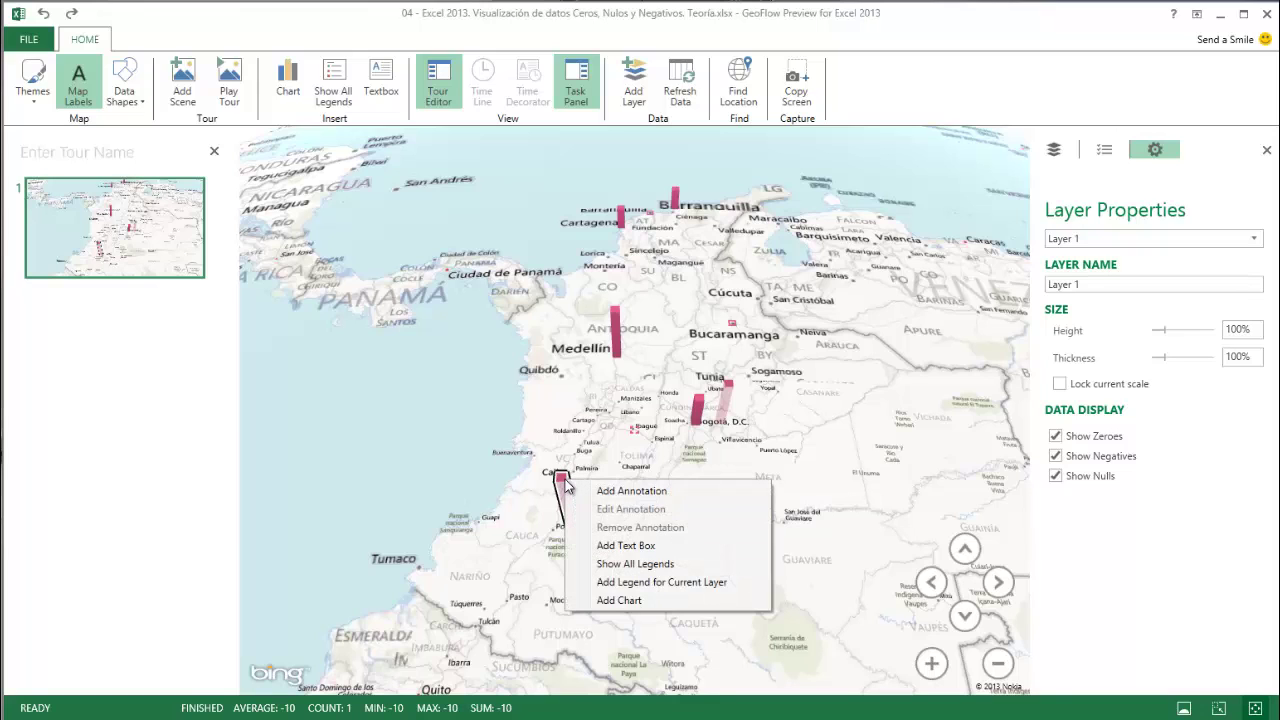
click(675, 493)
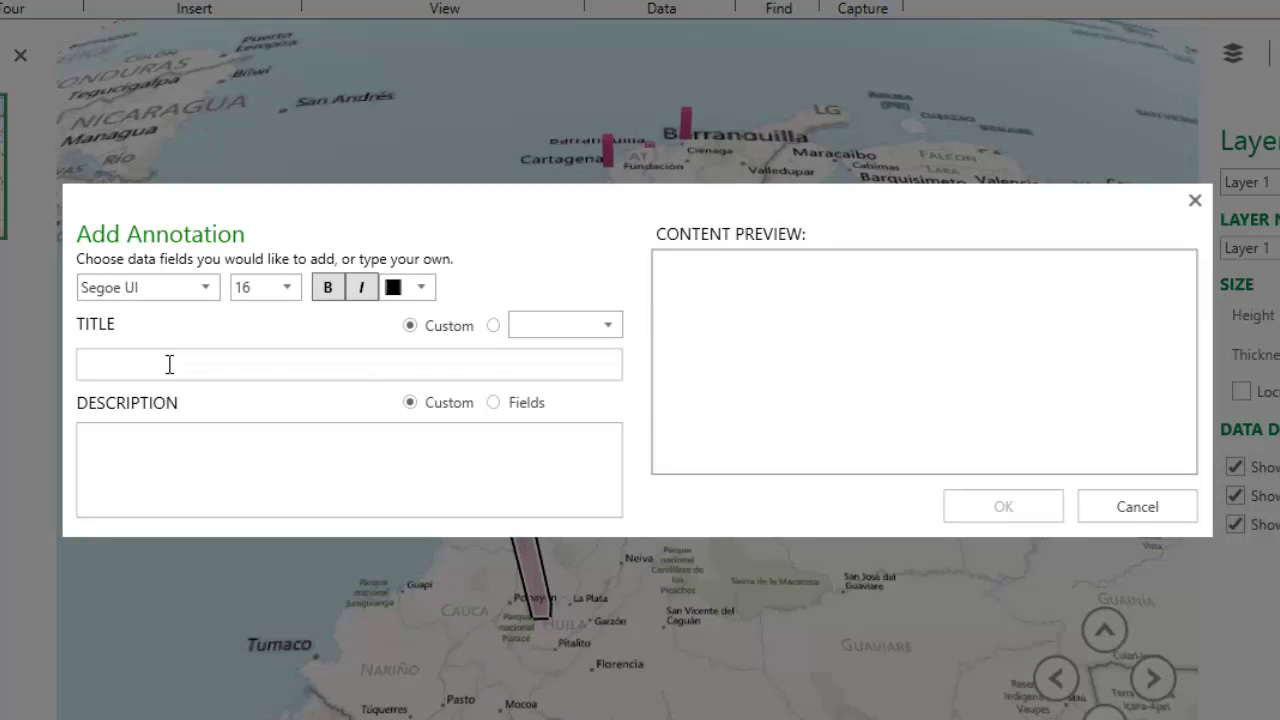
text(VALOR)
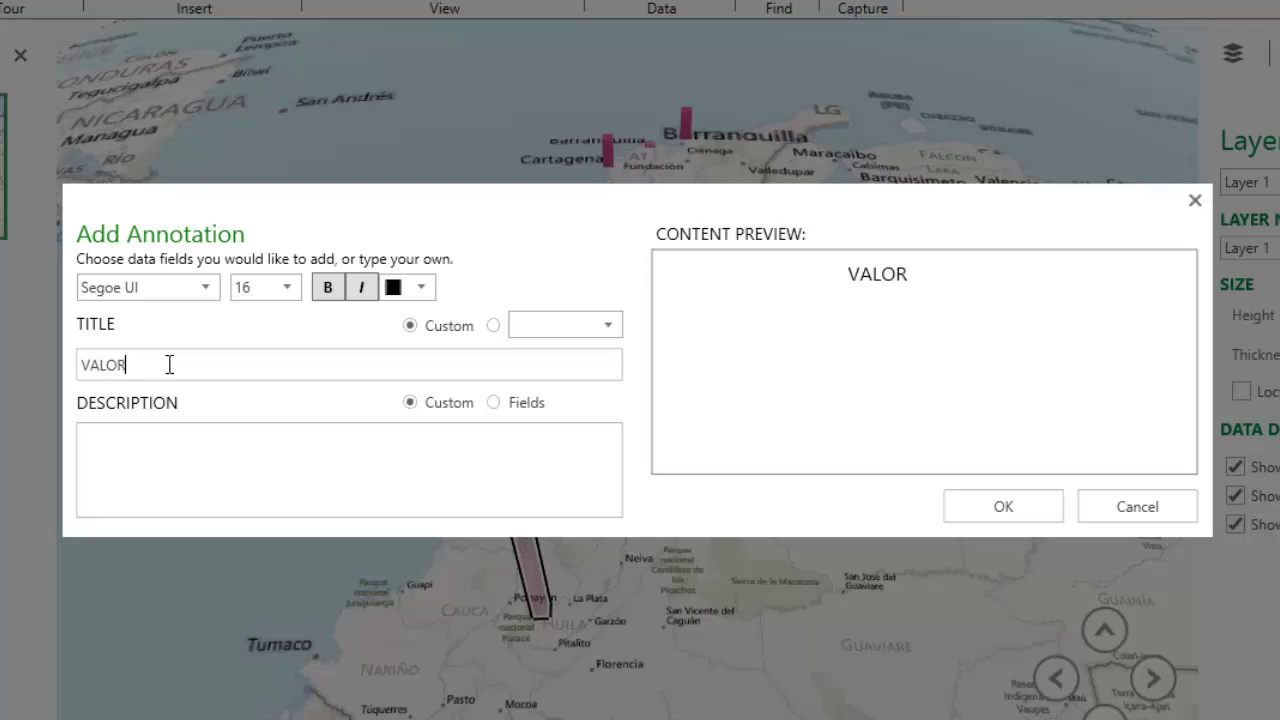
text( NEGATIVO)
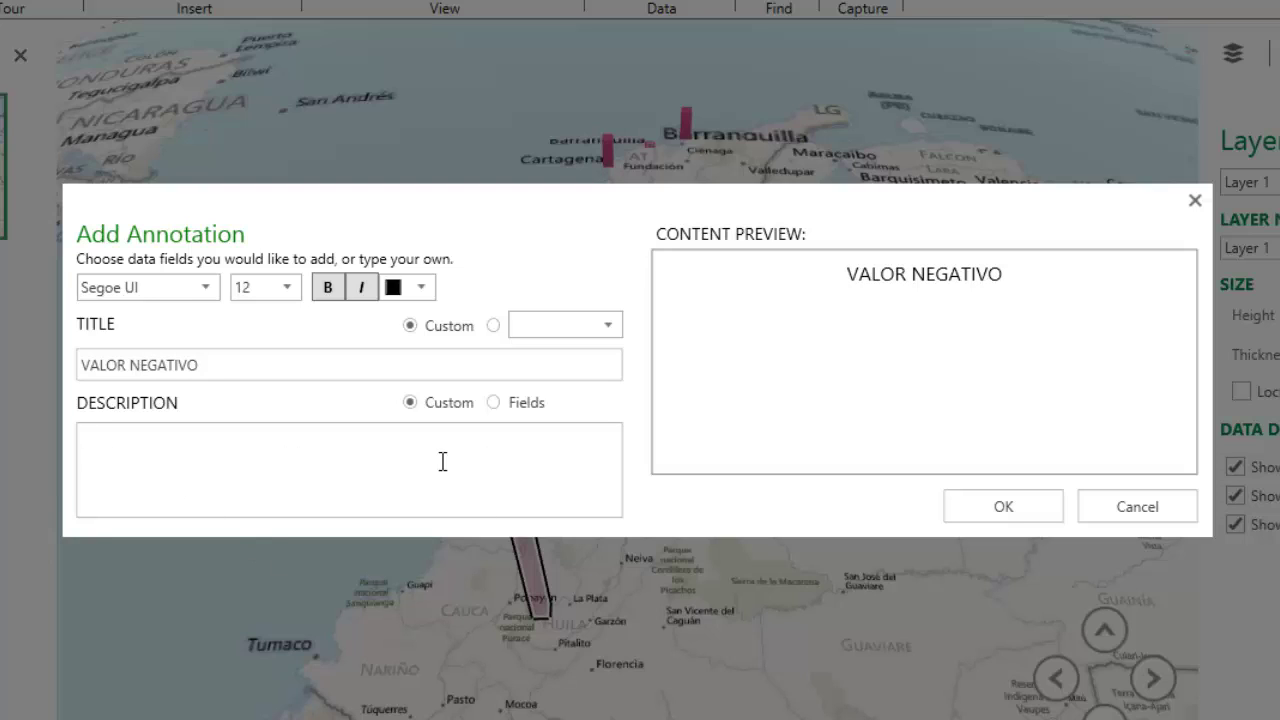
Enter the description 'Corresponde a un valor negativo(Cali)'.
text(Corres)
text(po)
text(nde a un)
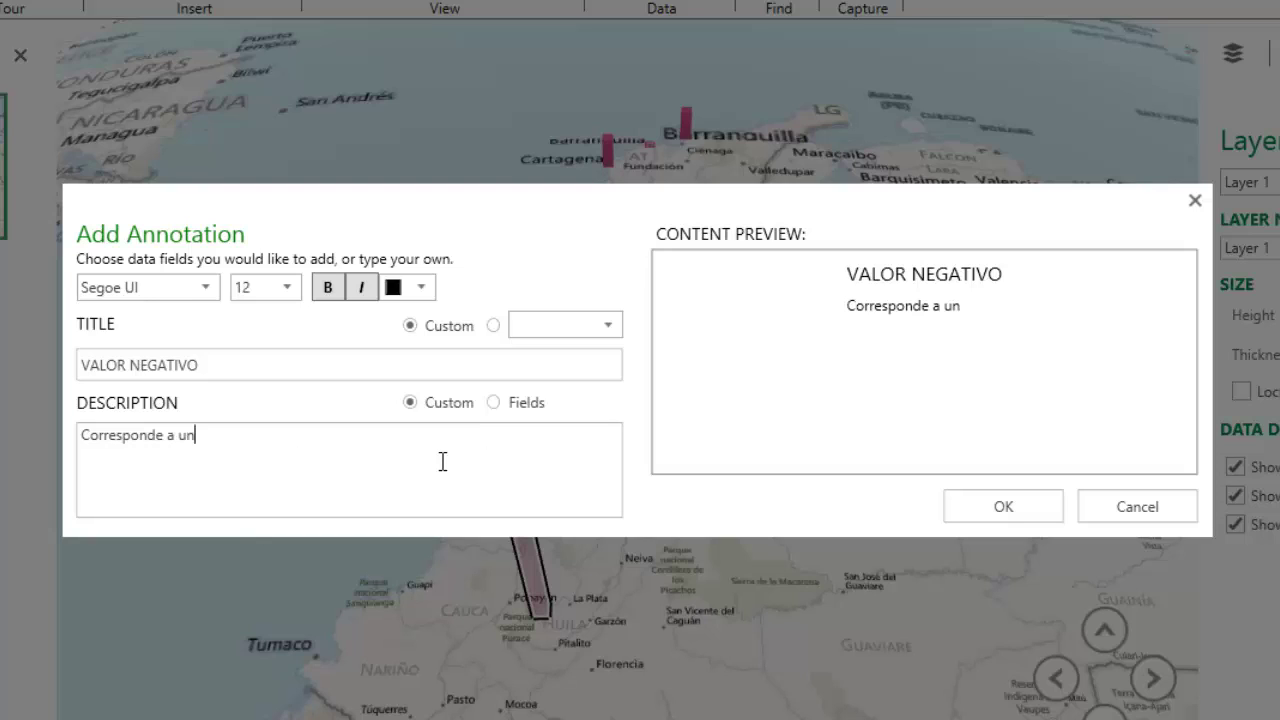
text( valor negativ)
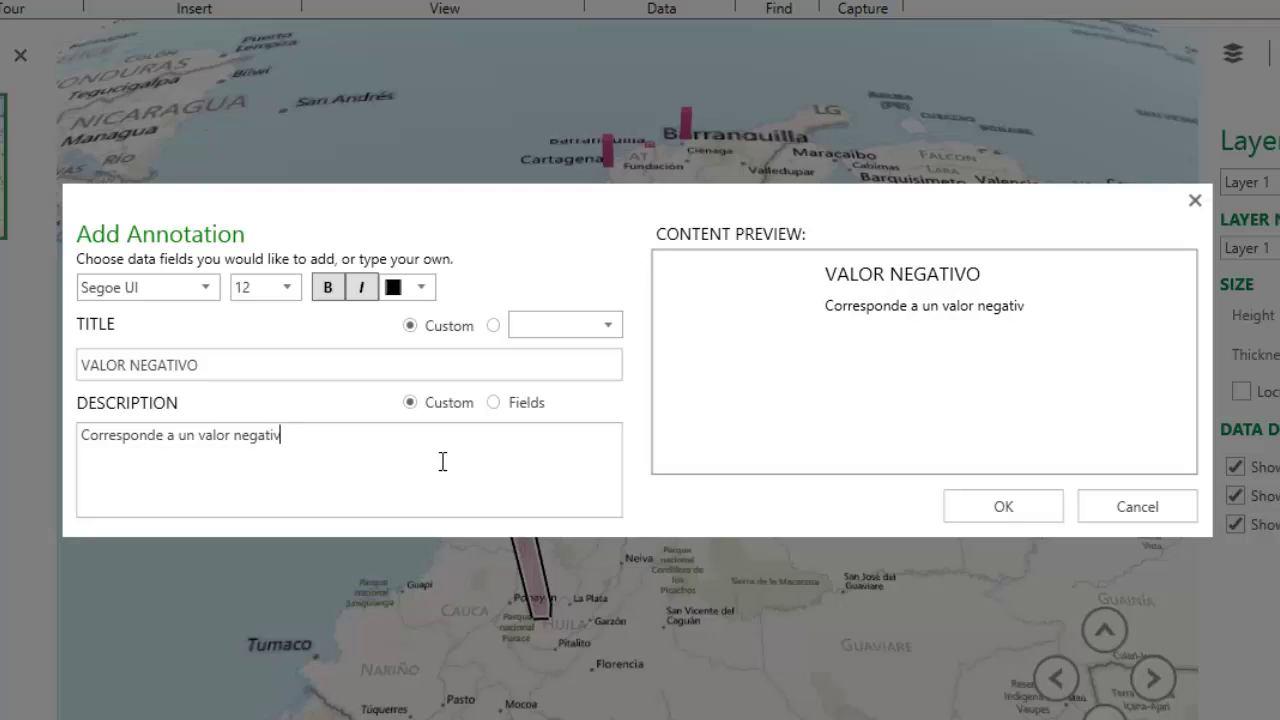
text(o)
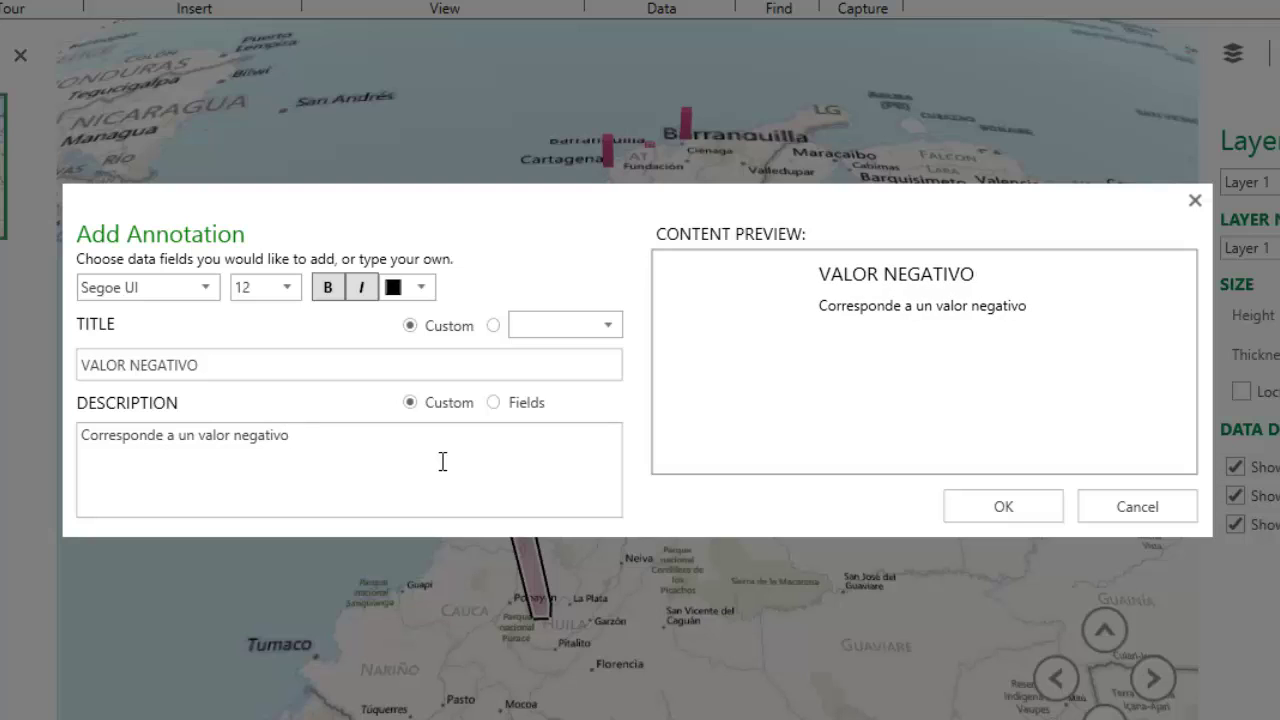
key(BackSpace)
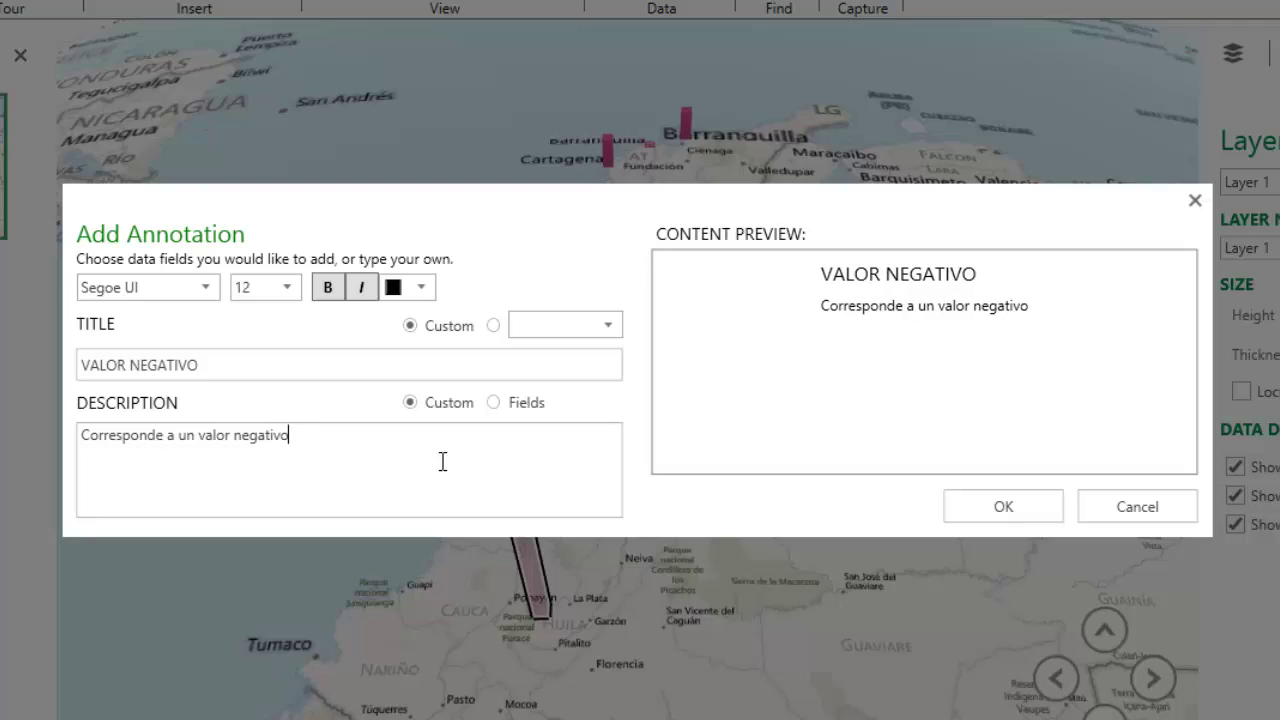
text((Cal)
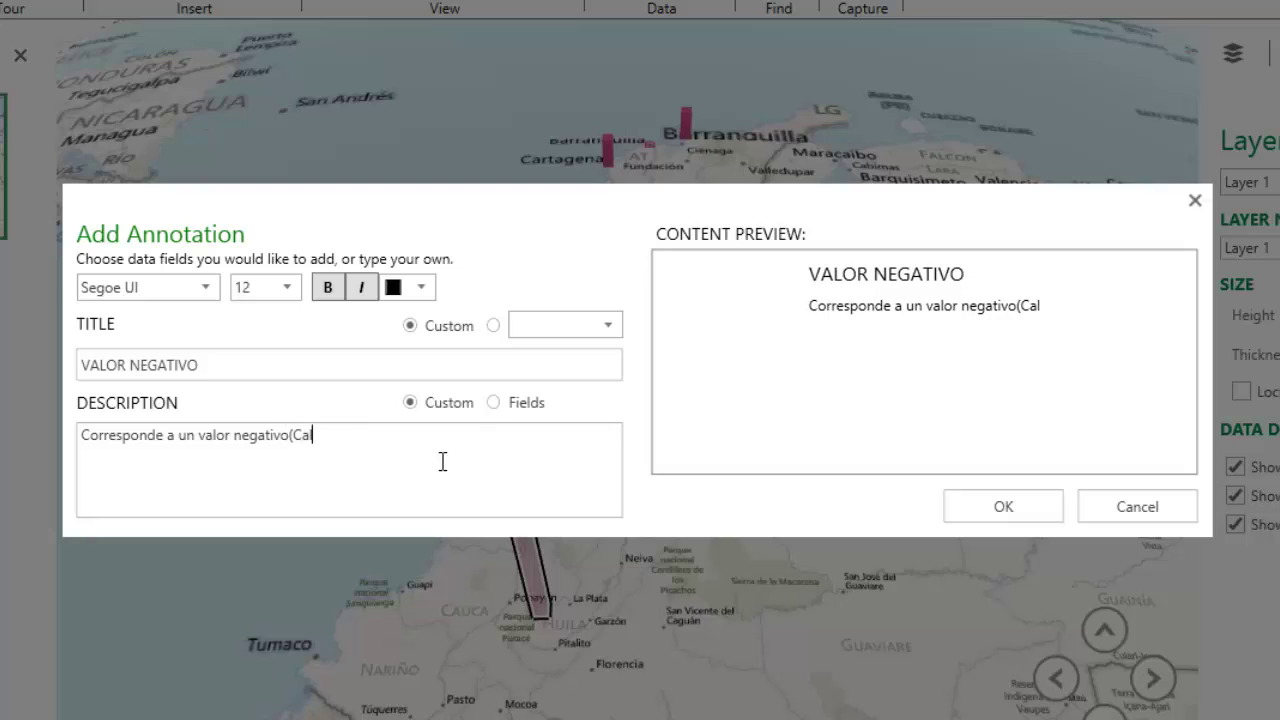
text(i))
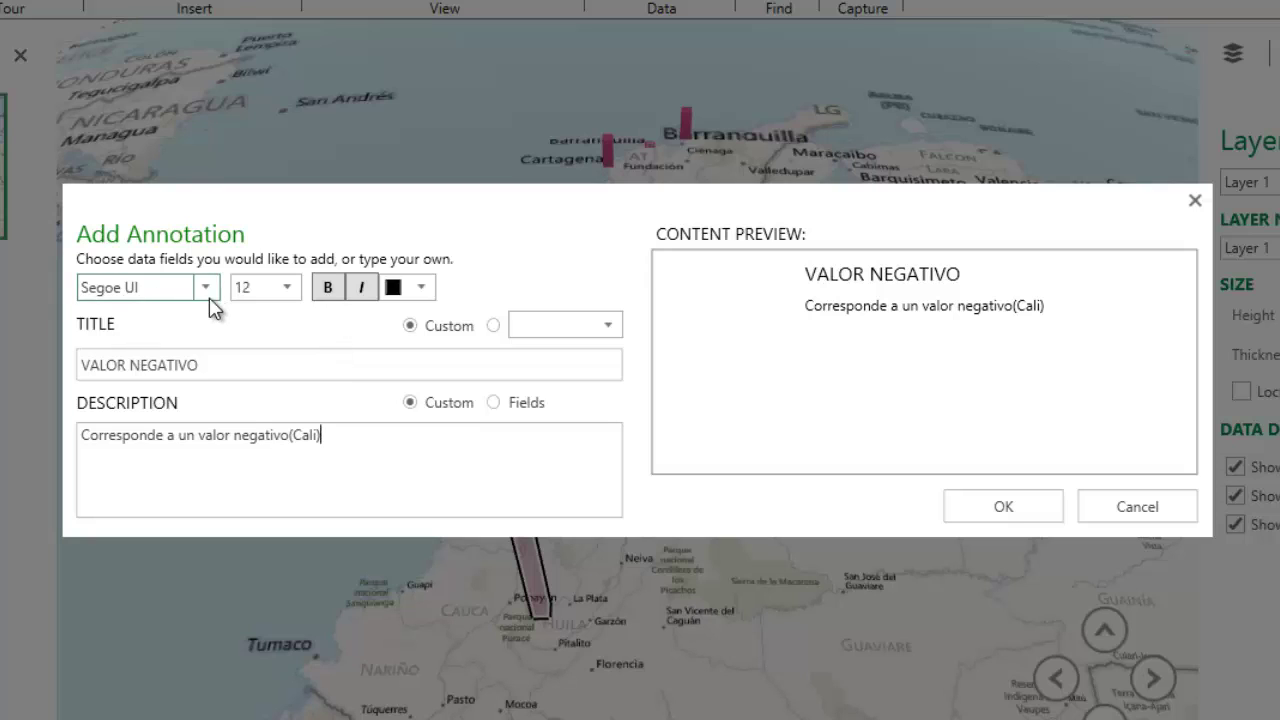
Style the VALOR NEGATIVO description in bold dark red Verdana and place the note on Cali's column.
drag(354, 458, 34, 448)
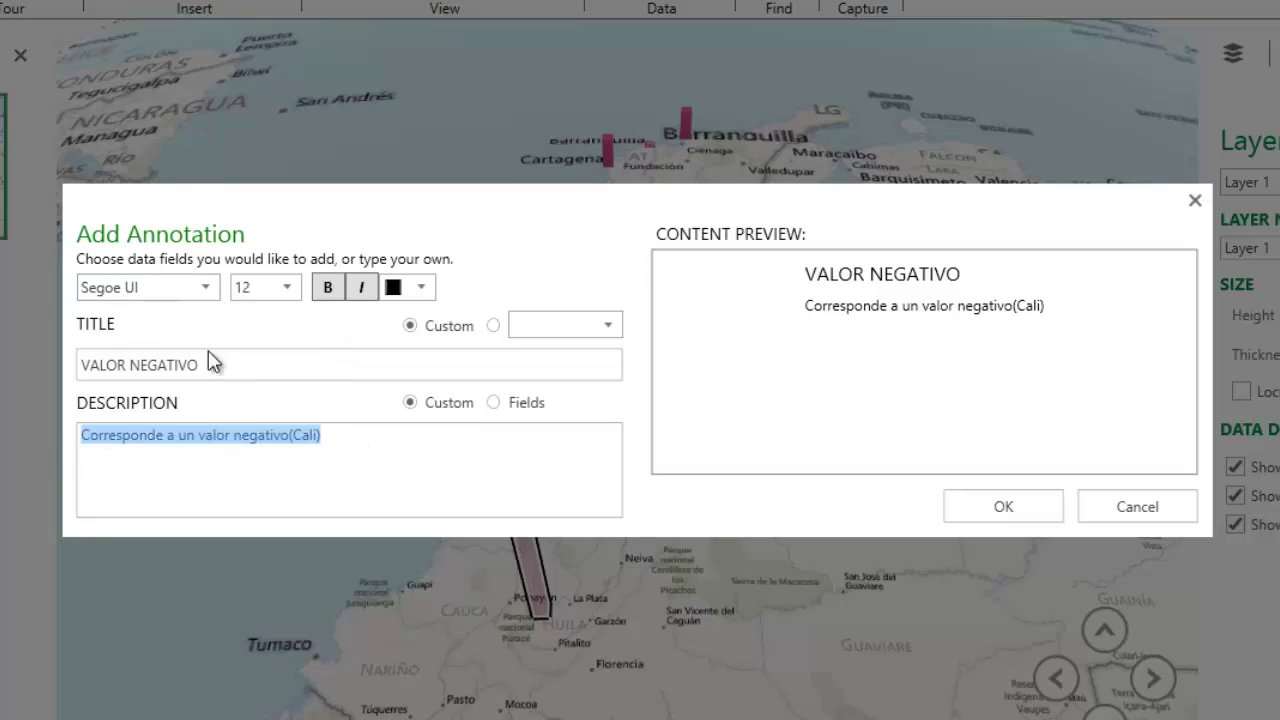
click(212, 290)
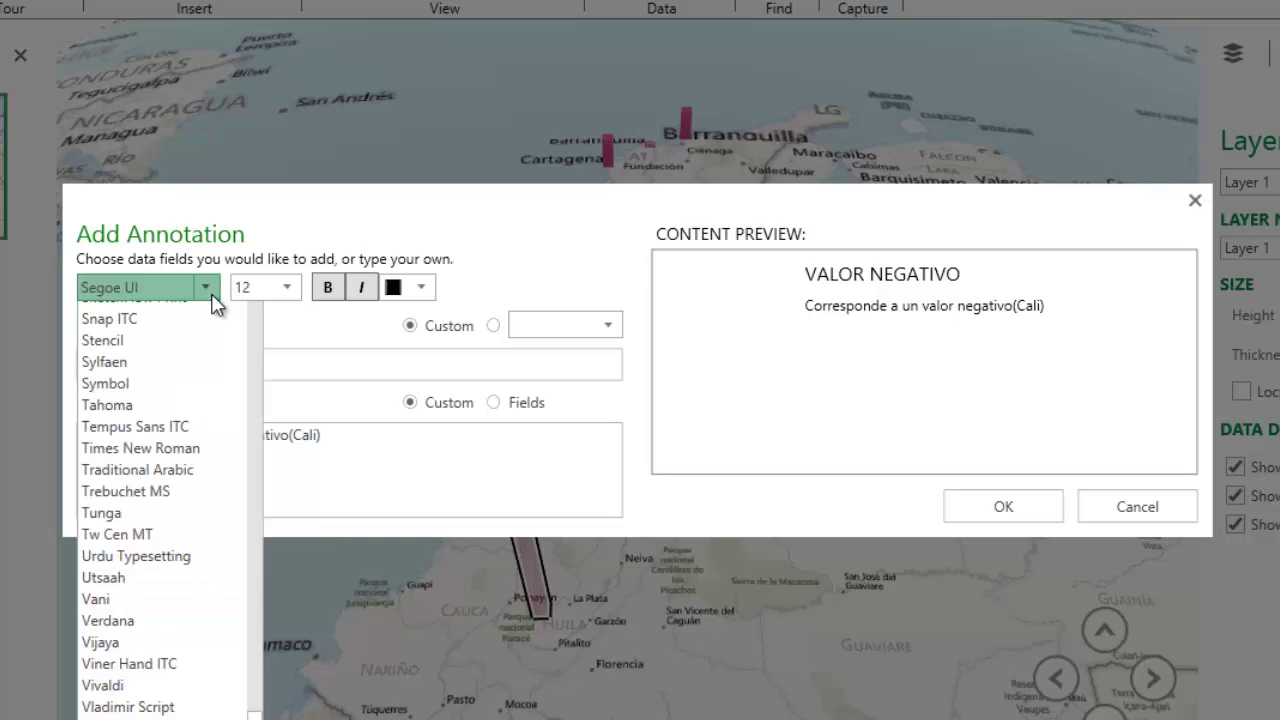
click(135, 658)
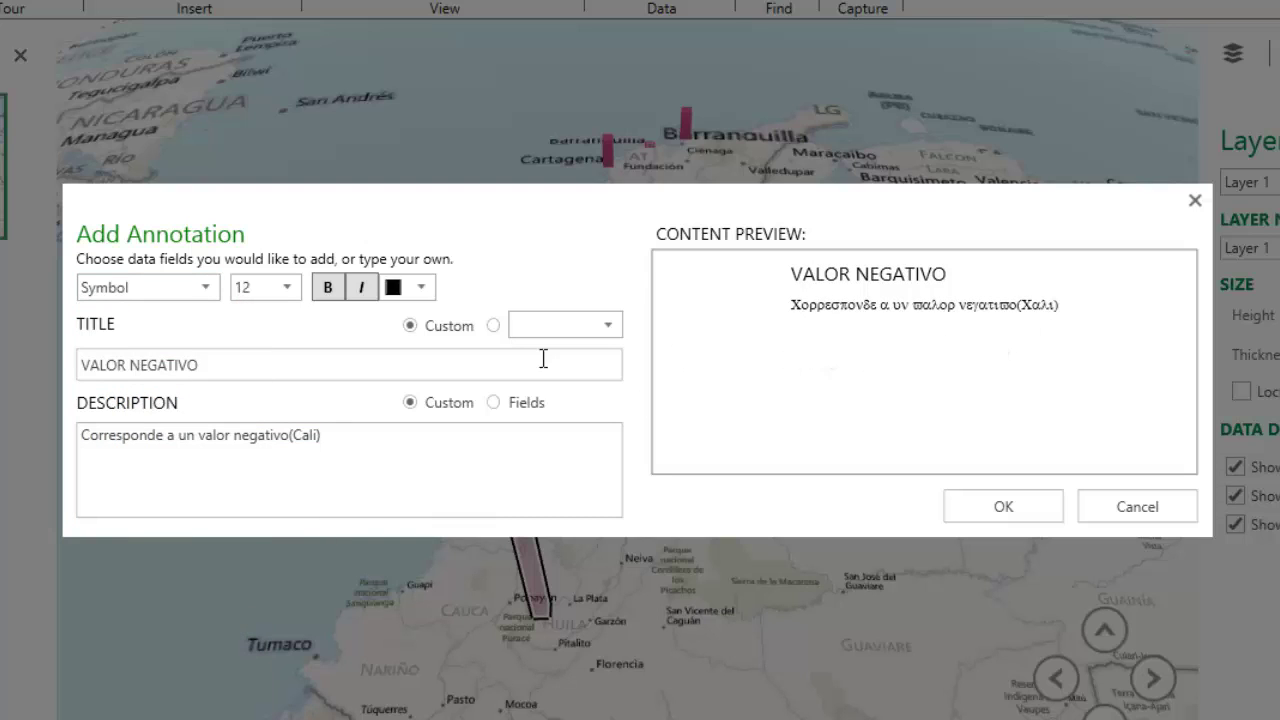
click(185, 251)
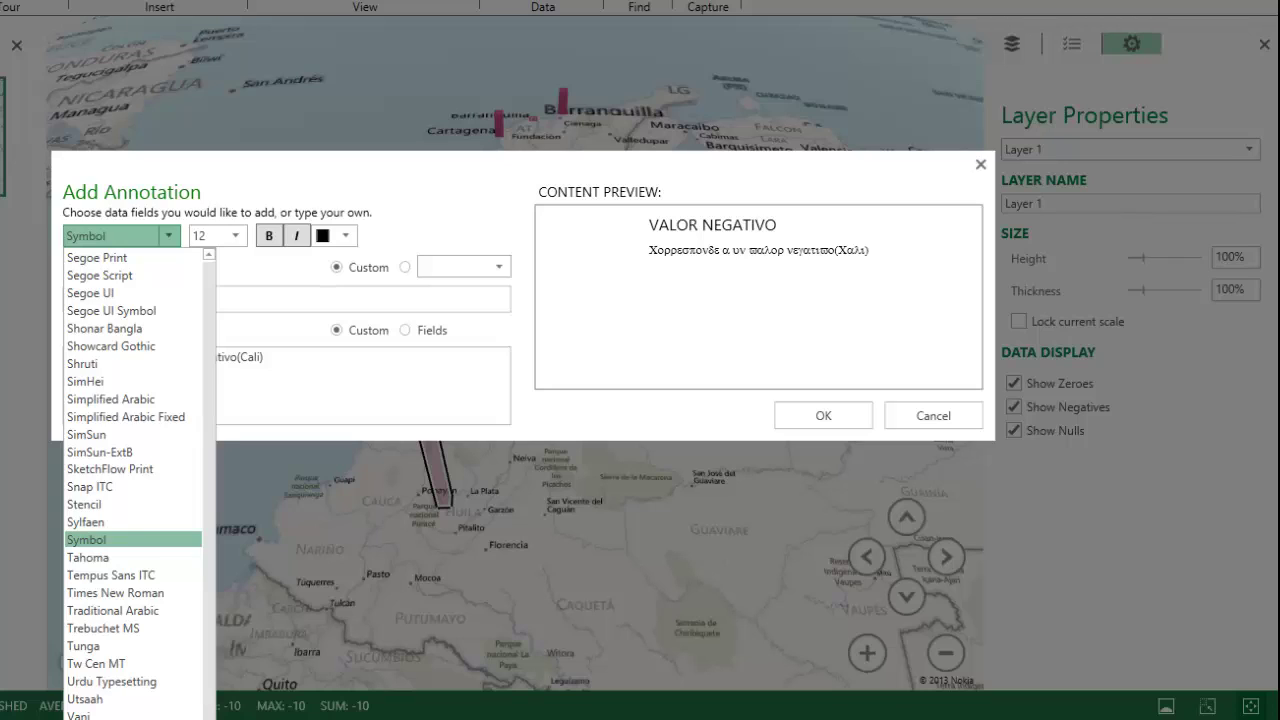
click(140, 705)
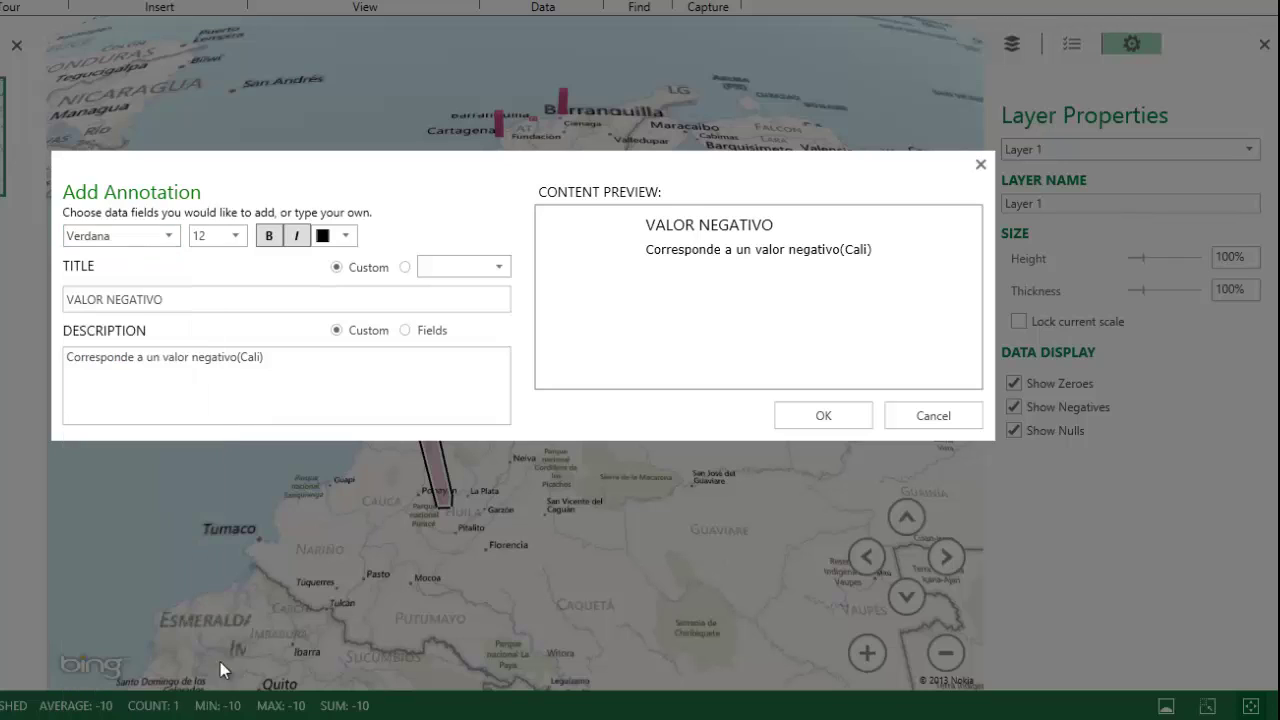
click(270, 237)
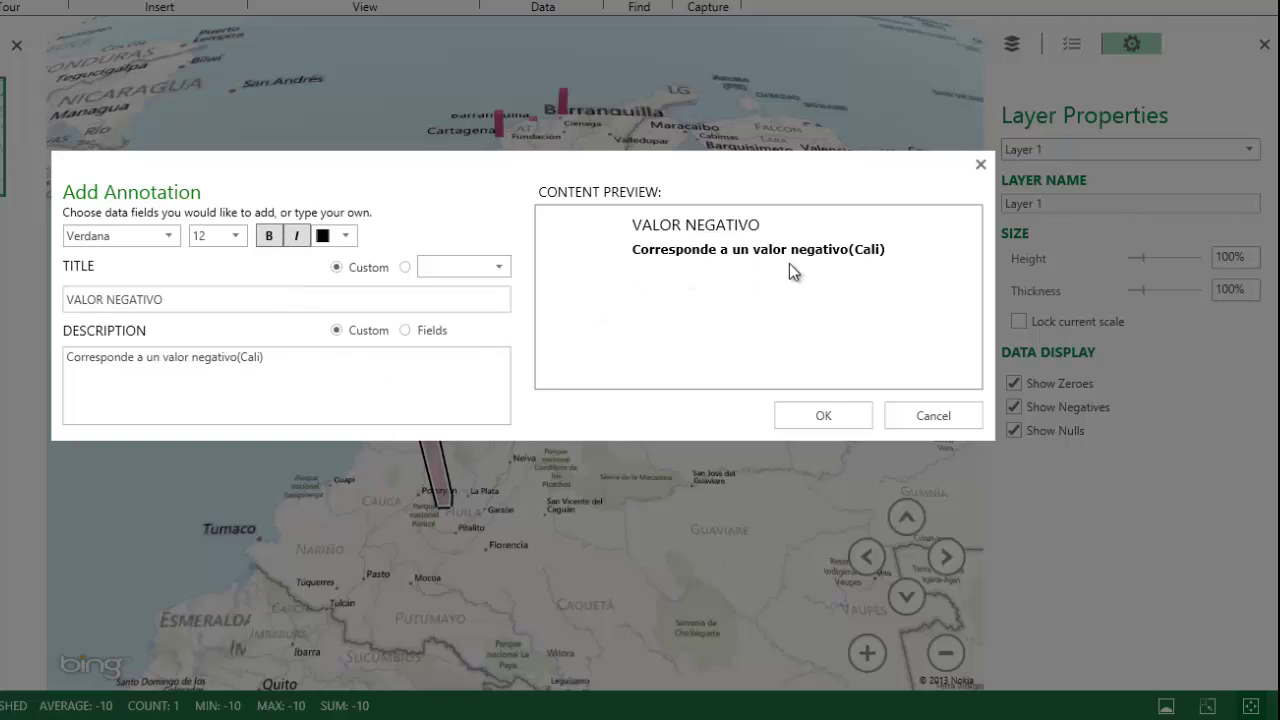
click(346, 237)
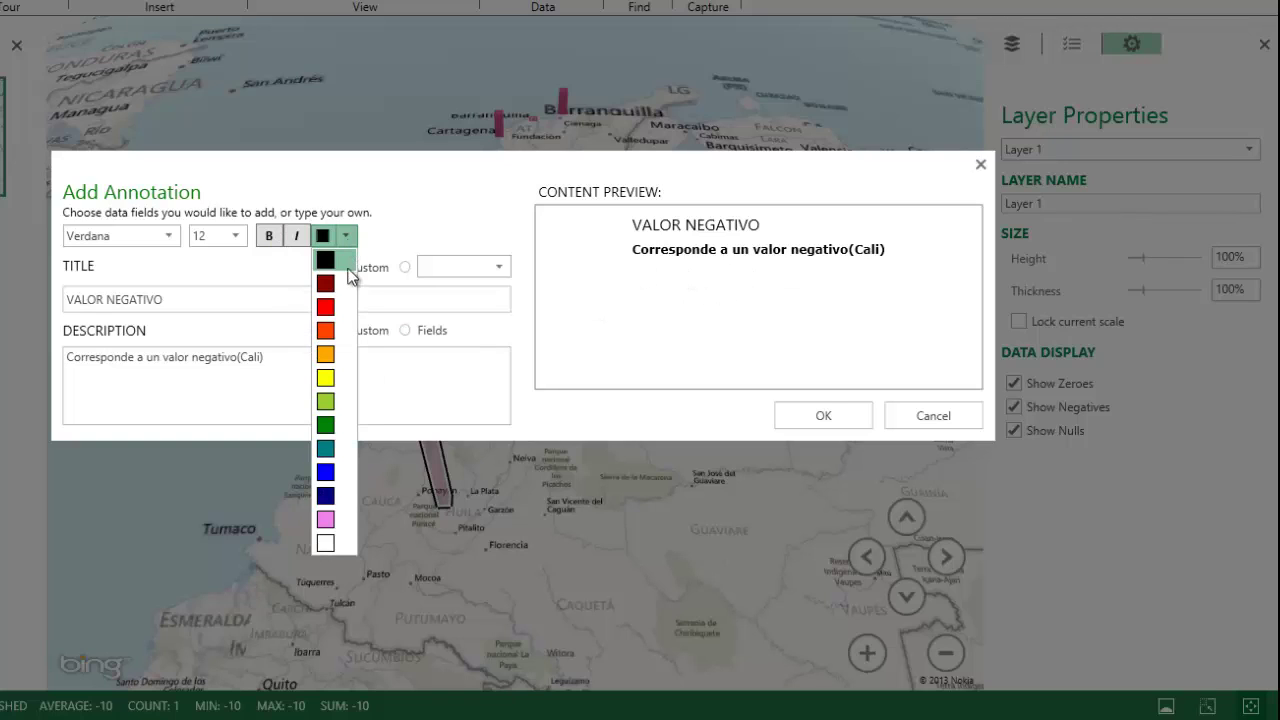
click(326, 284)
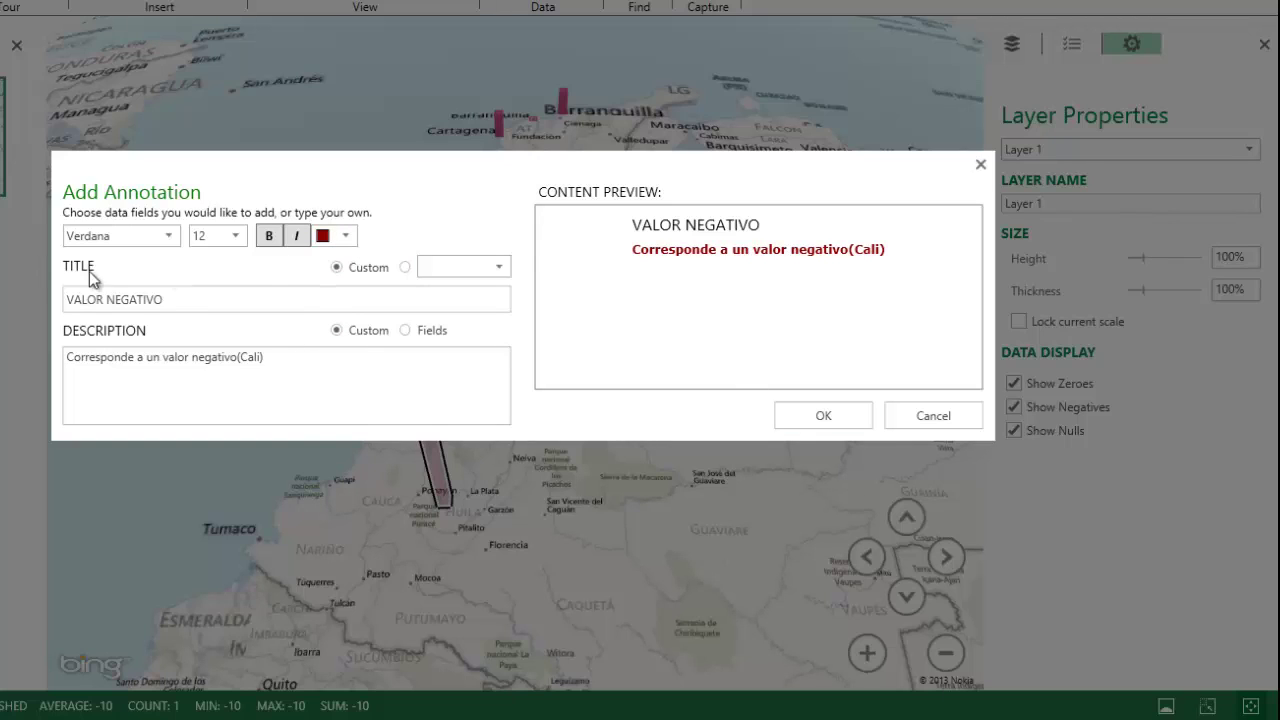
click(839, 418)
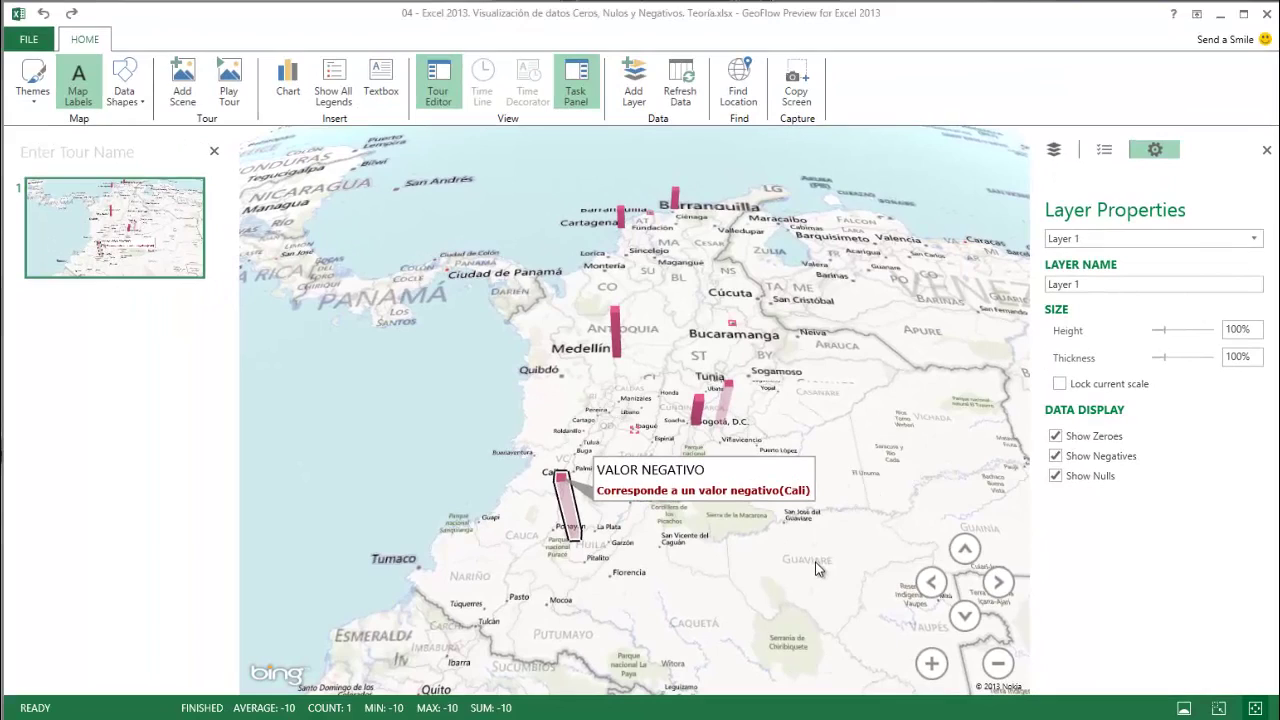
scroll(810, 545, down, 2)
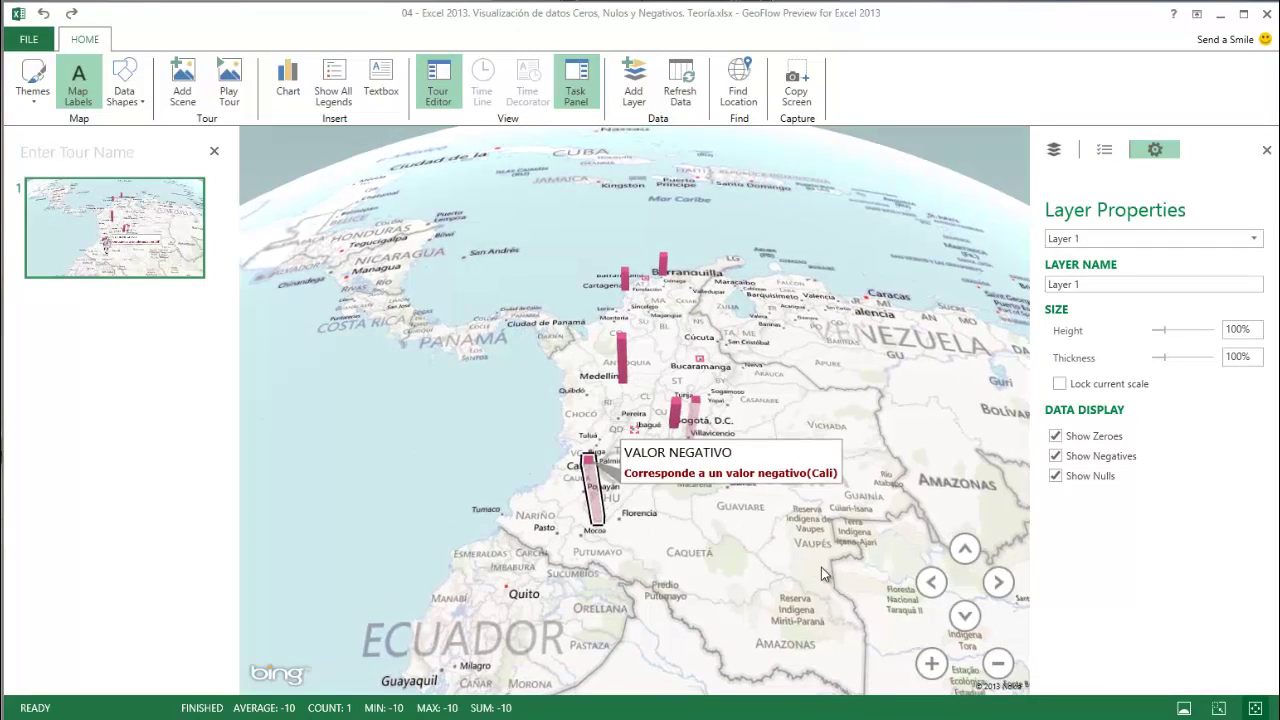
mouse_move(770, 560)
mouse_down()
mouse_move(659, 430)
mouse_move(686, 587)
mouse_move(493, 338)
mouse_move(660, 683)
mouse_move(676, 311)
mouse_up()
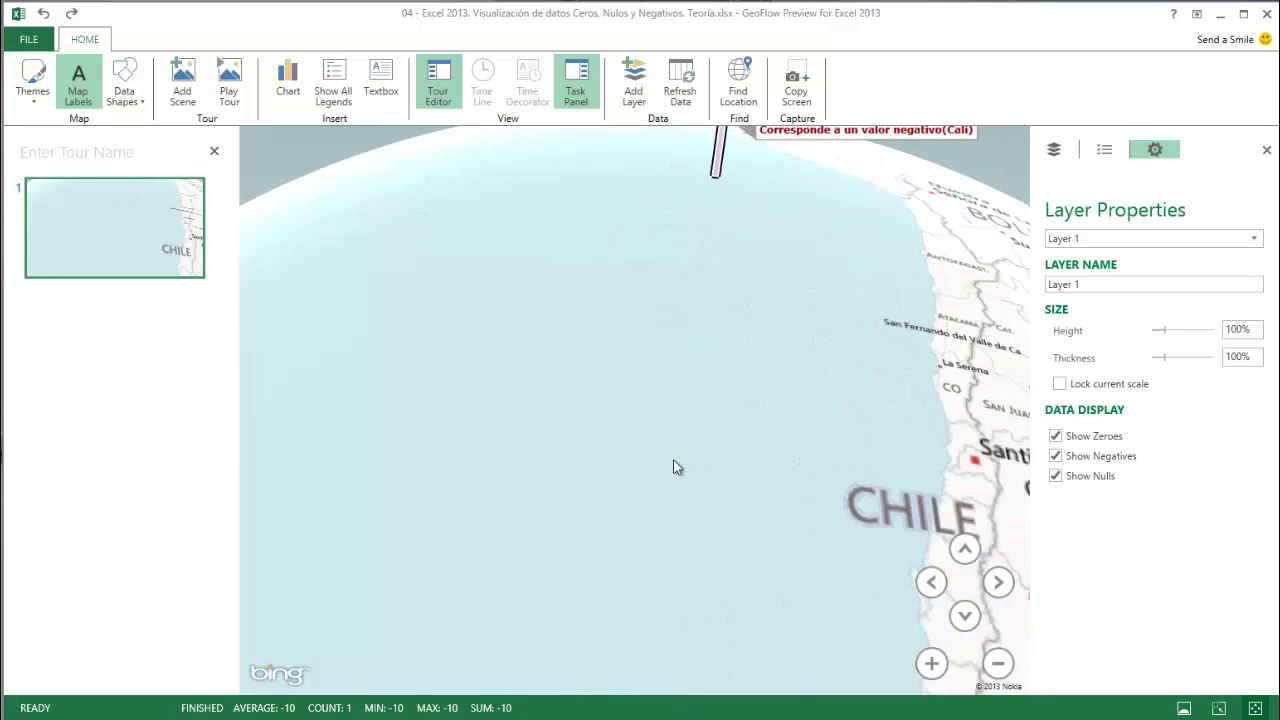
mouse_move(686, 620)
mouse_down()
mouse_move(861, 289)
mouse_move(680, 423)
mouse_up()
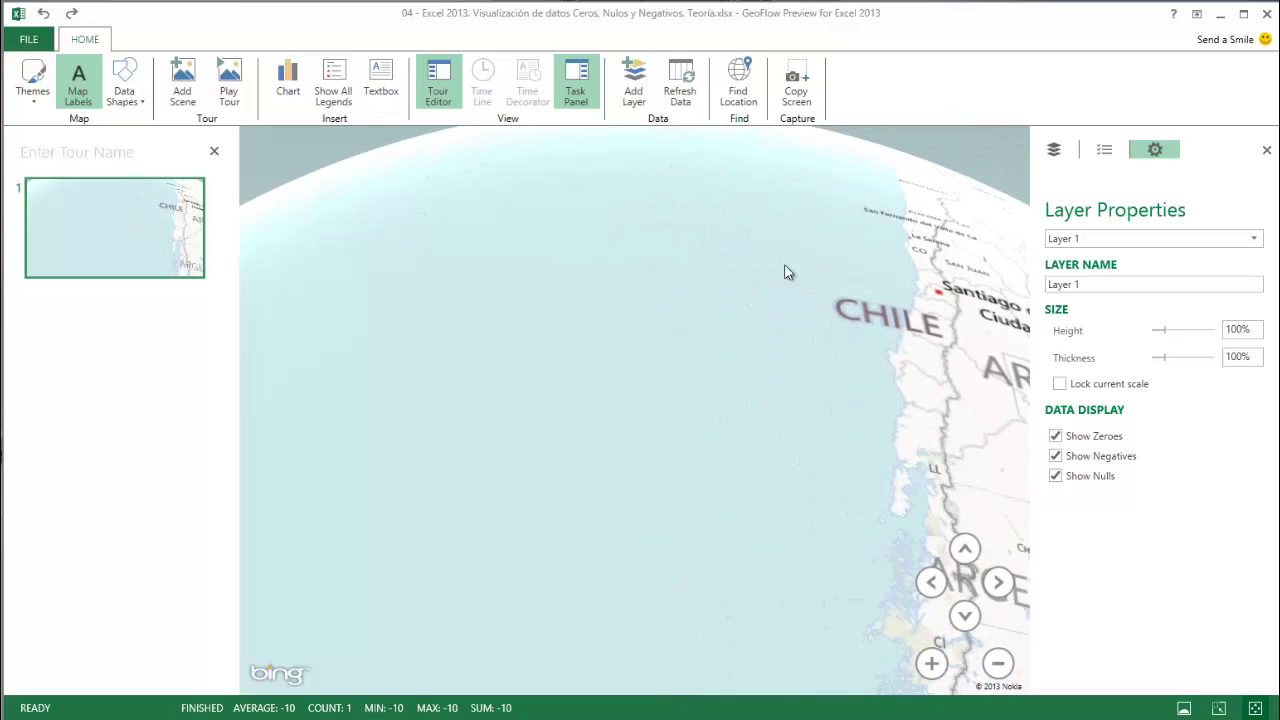
drag(700, 194, 740, 380)
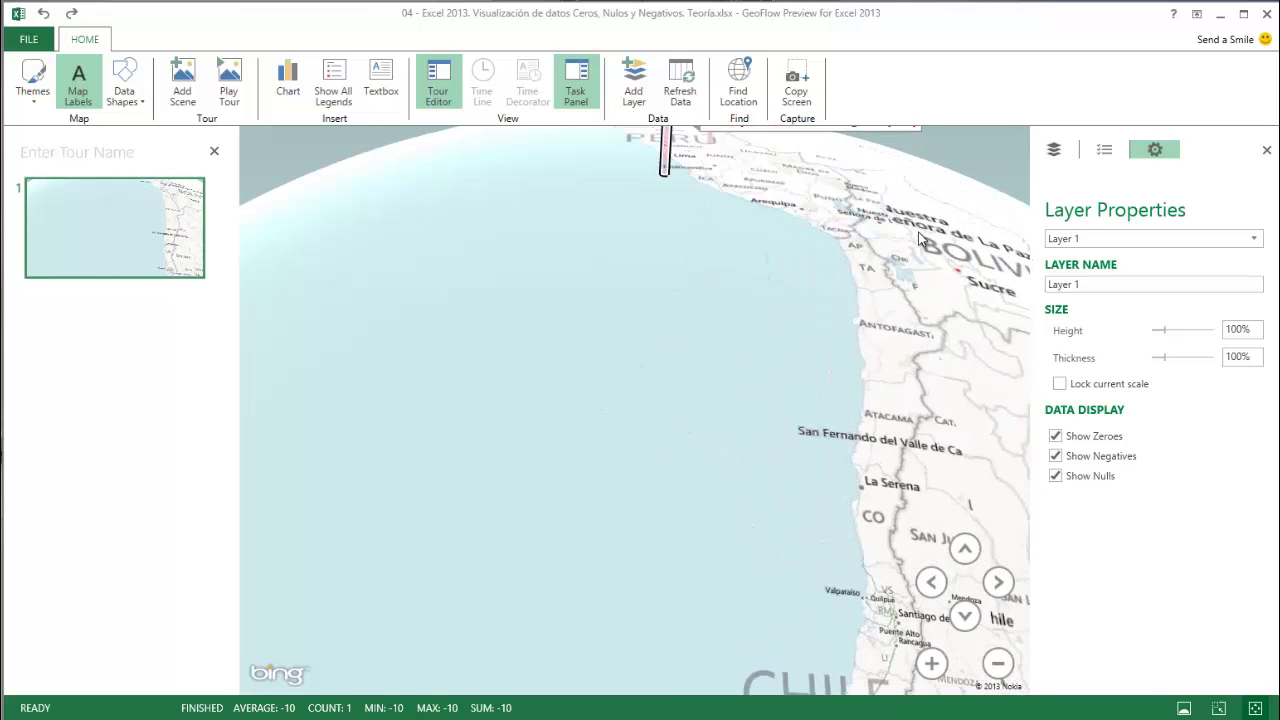
drag(800, 300, 821, 399)
mouse_move(700, 150)
mouse_down()
mouse_move(685, 364)
mouse_move(714, 281)
mouse_move(716, 332)
mouse_move(772, 370)
mouse_move(757, 362)
mouse_up()
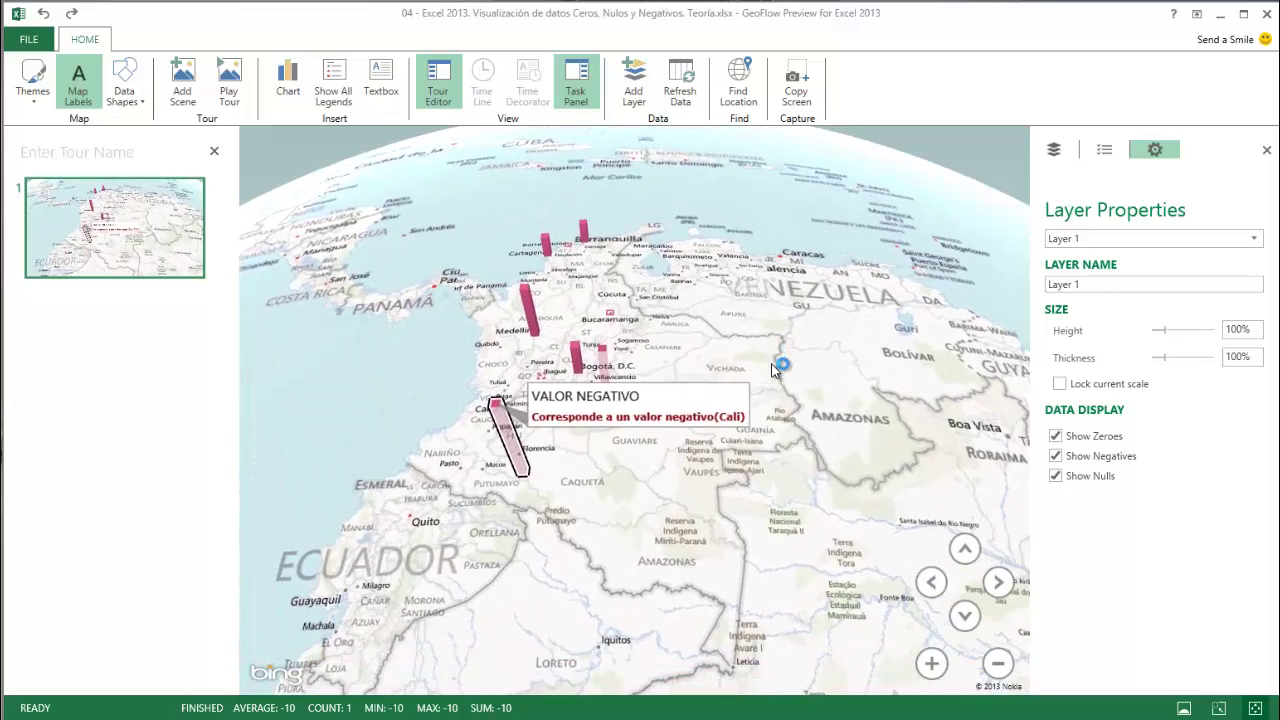
drag(703, 522, 578, 498)
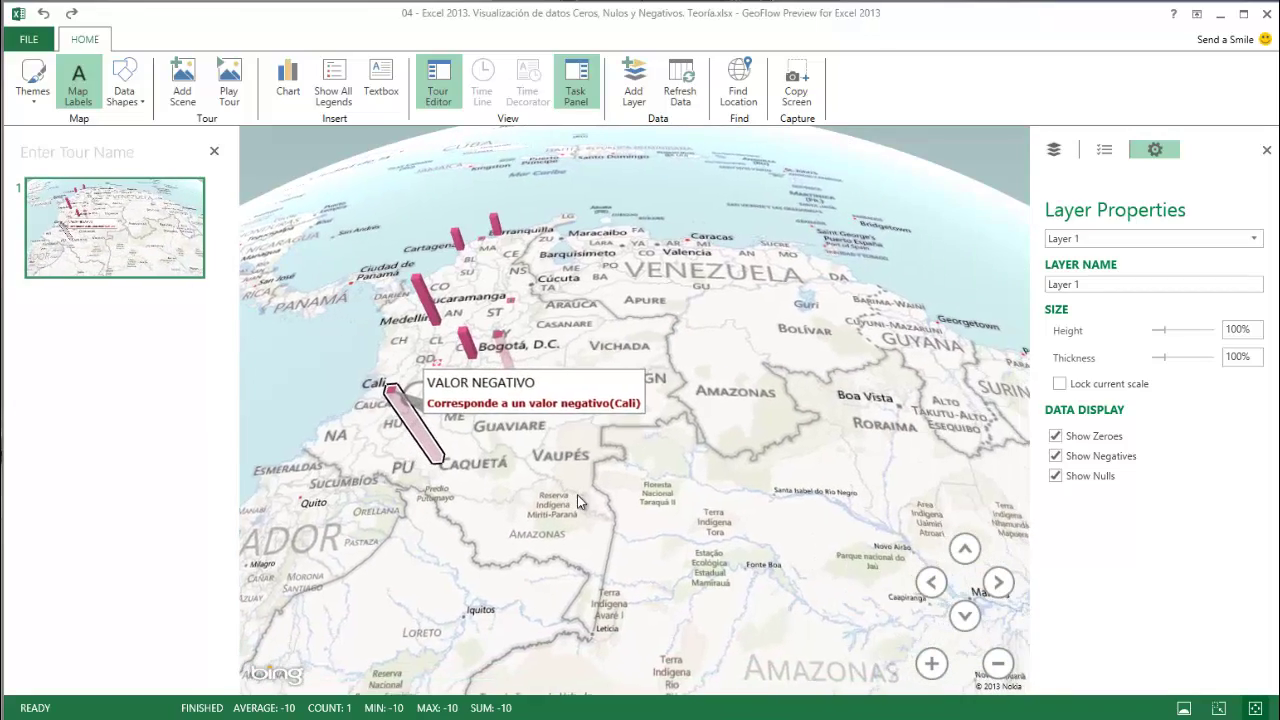
drag(722, 521, 931, 663)
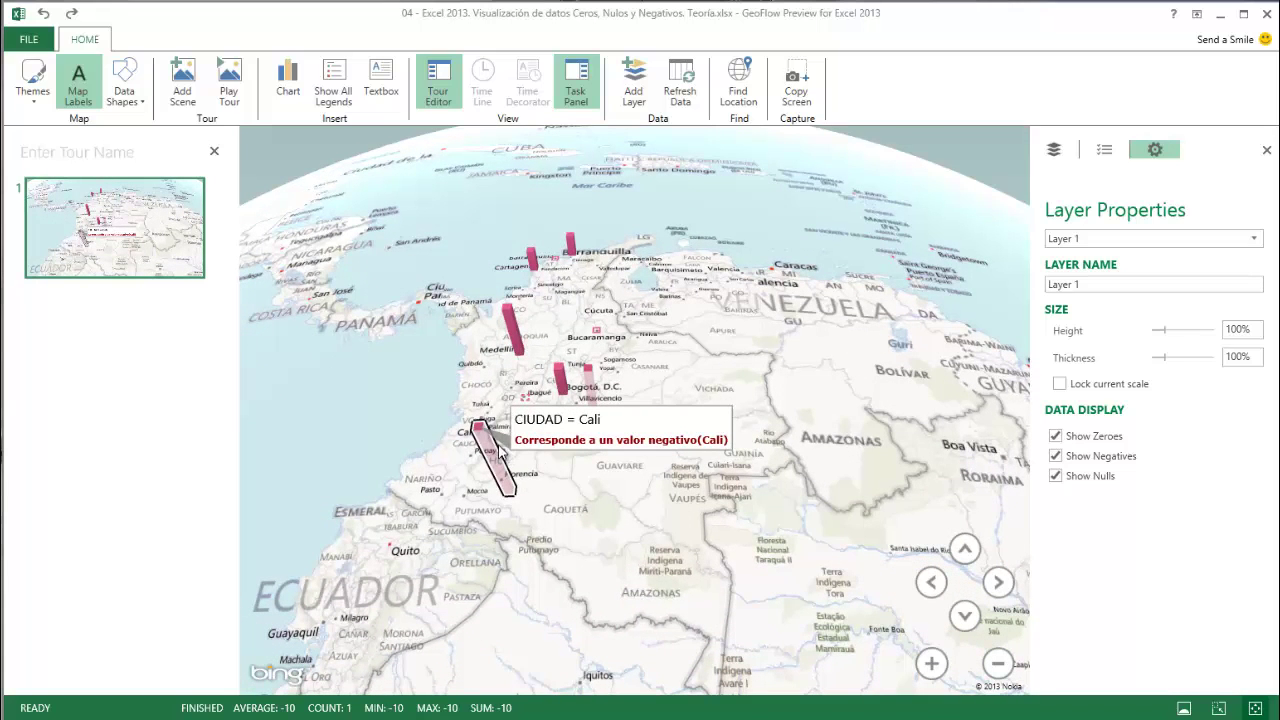
Edit the existing Cali annotation and set its title to the CIUDAD field.
right_click(490, 447)
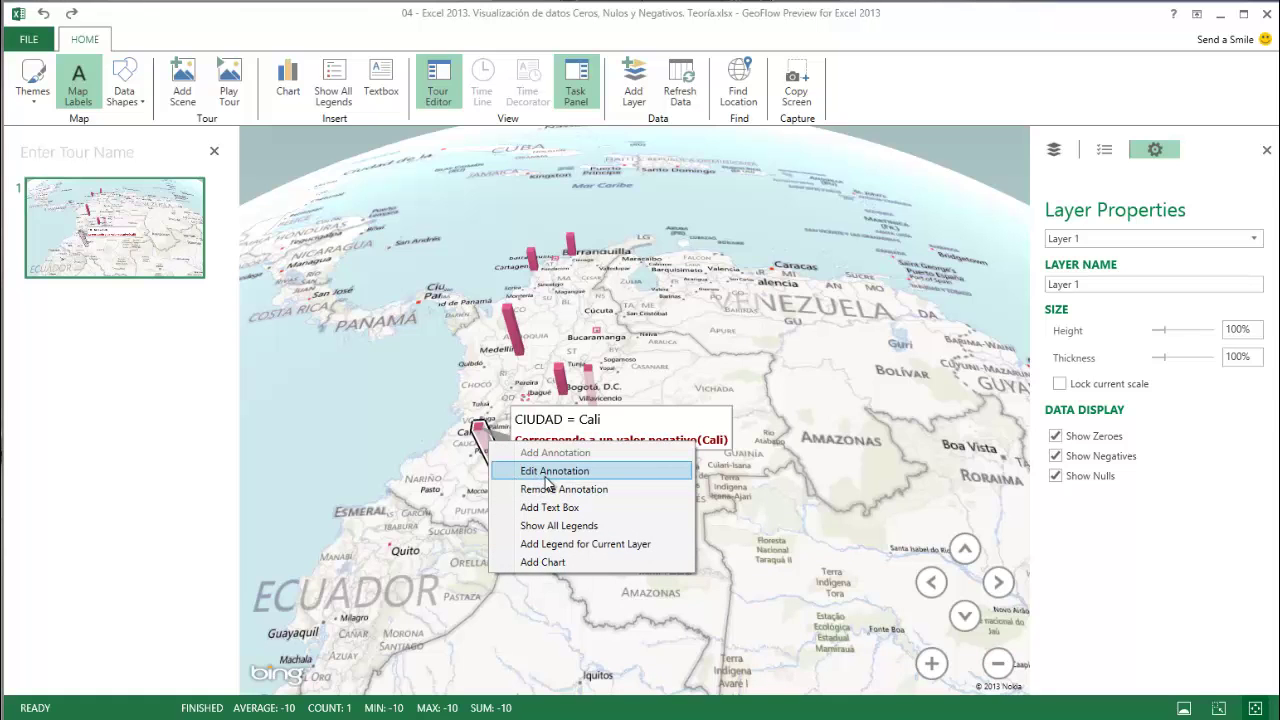
click(548, 472)
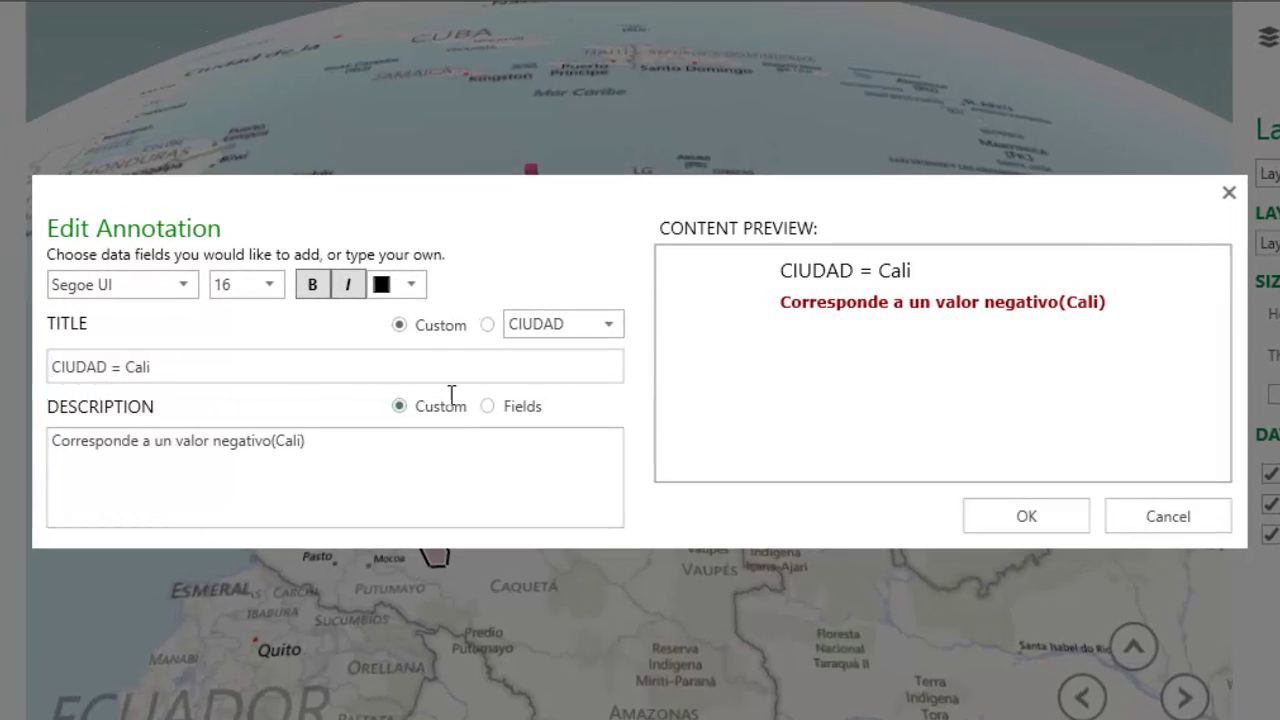
click(489, 330)
click(609, 329)
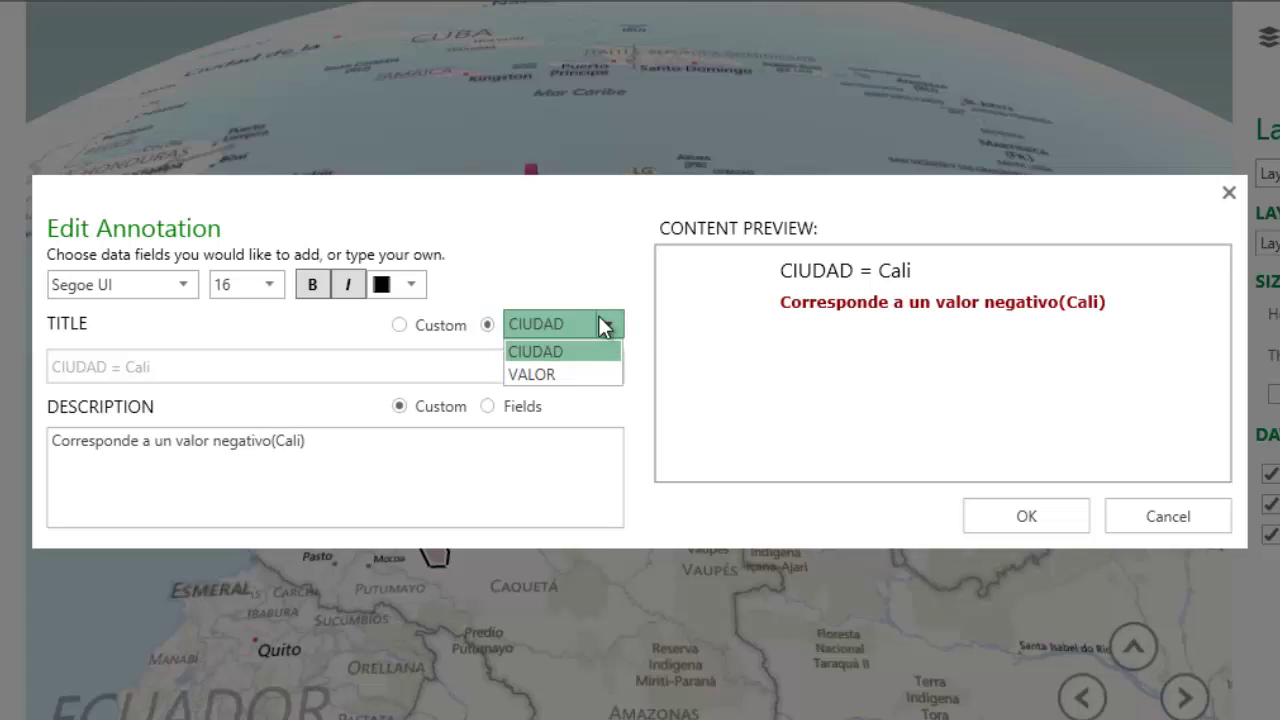
click(547, 352)
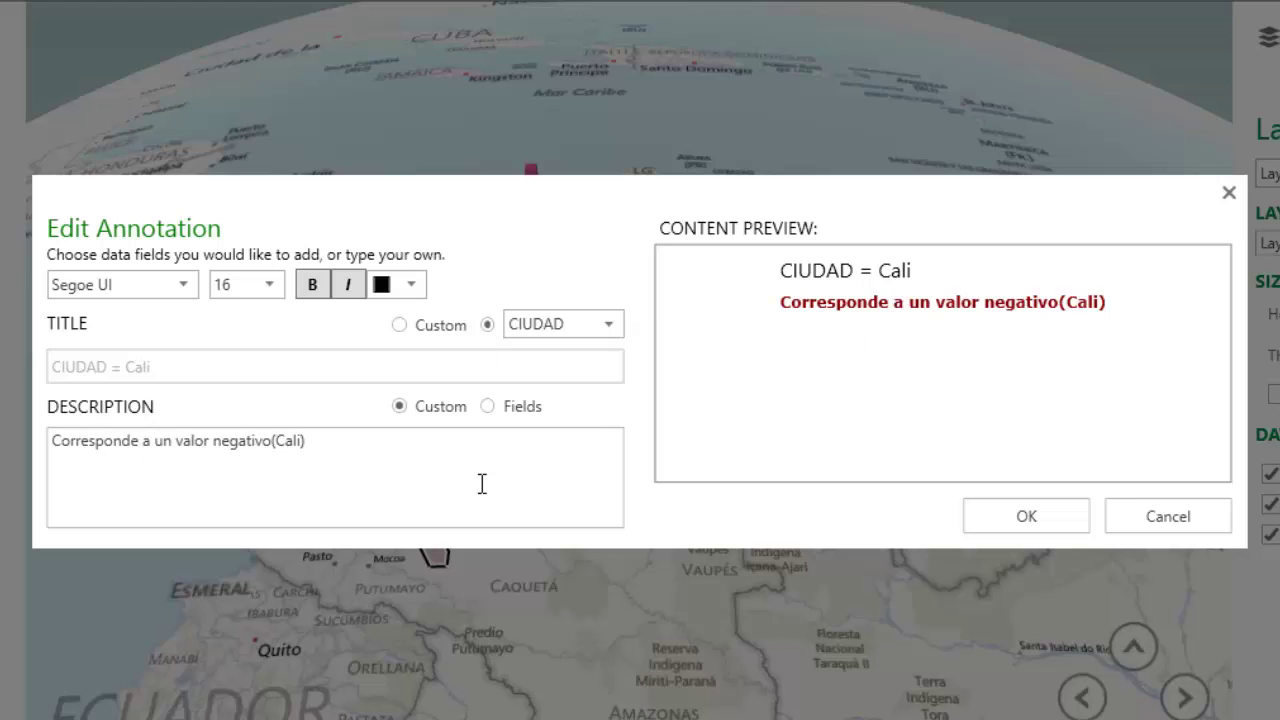
Build the annotation description from the CIUDAD and VALOR data fields.
click(495, 406)
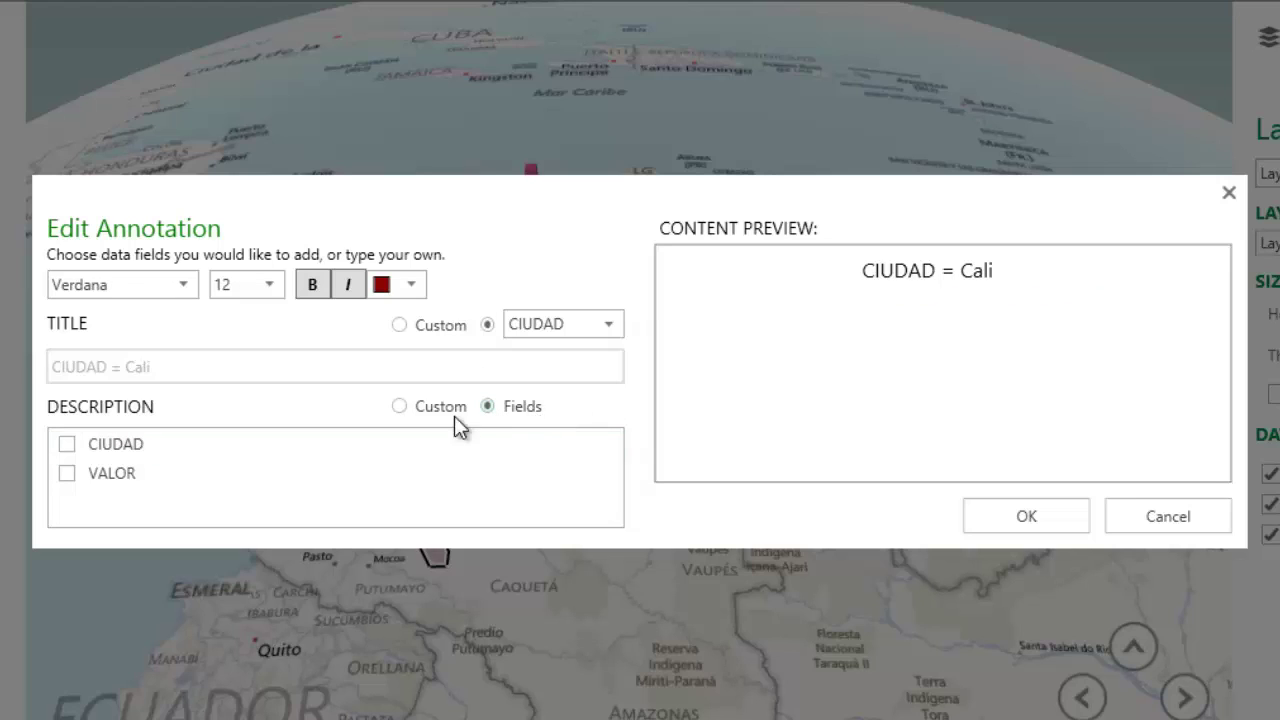
click(72, 443)
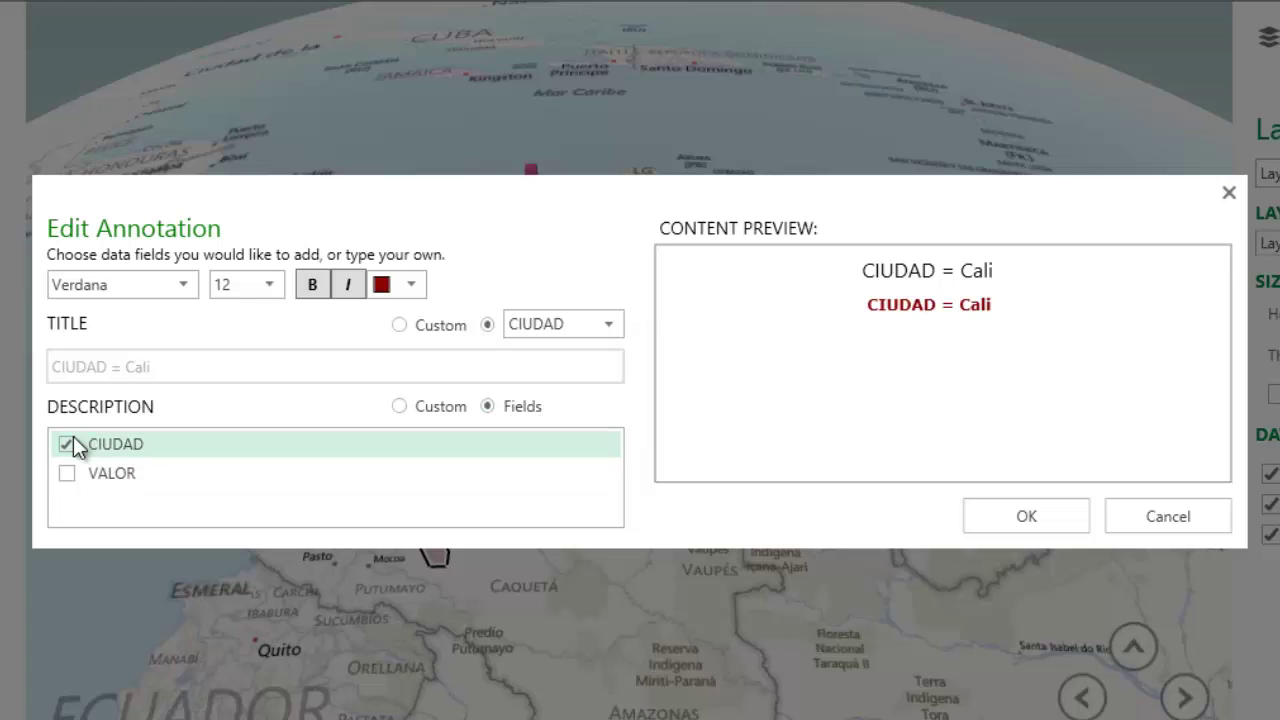
click(70, 474)
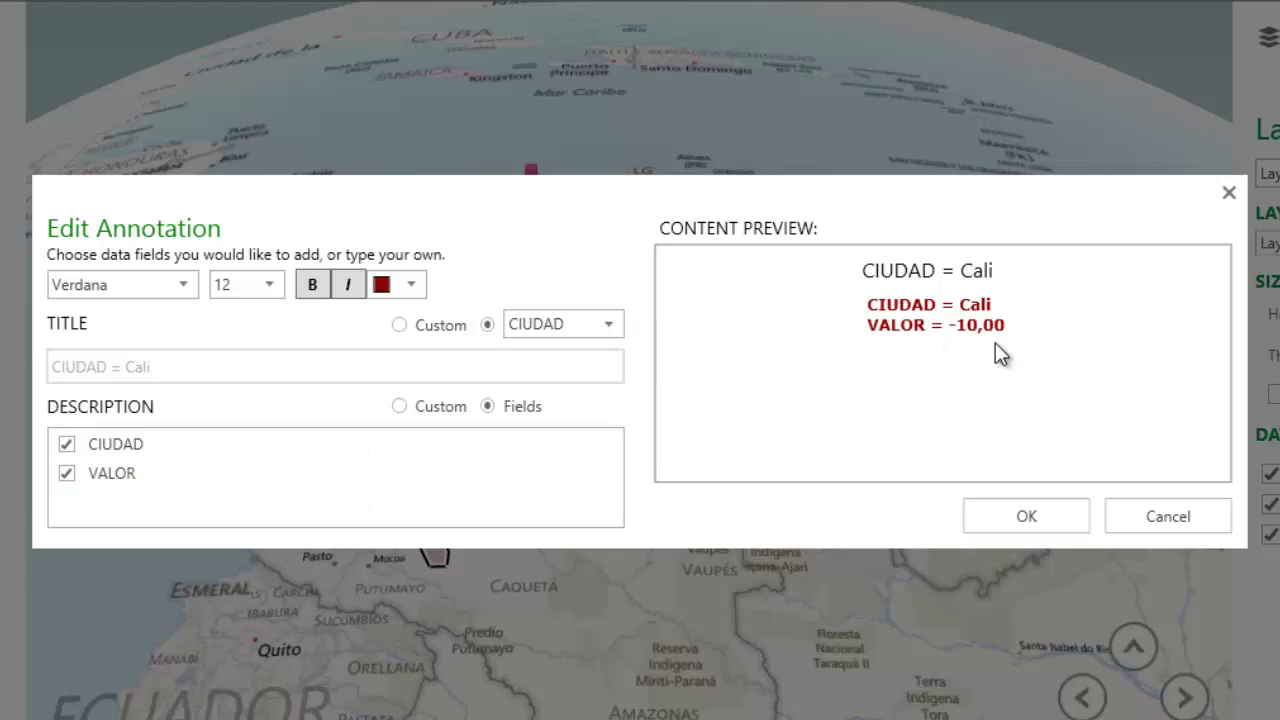
Place the CIUDAD/VALOR annotation on Cali and pan the globe to show Colombia's columns.
click(1039, 514)
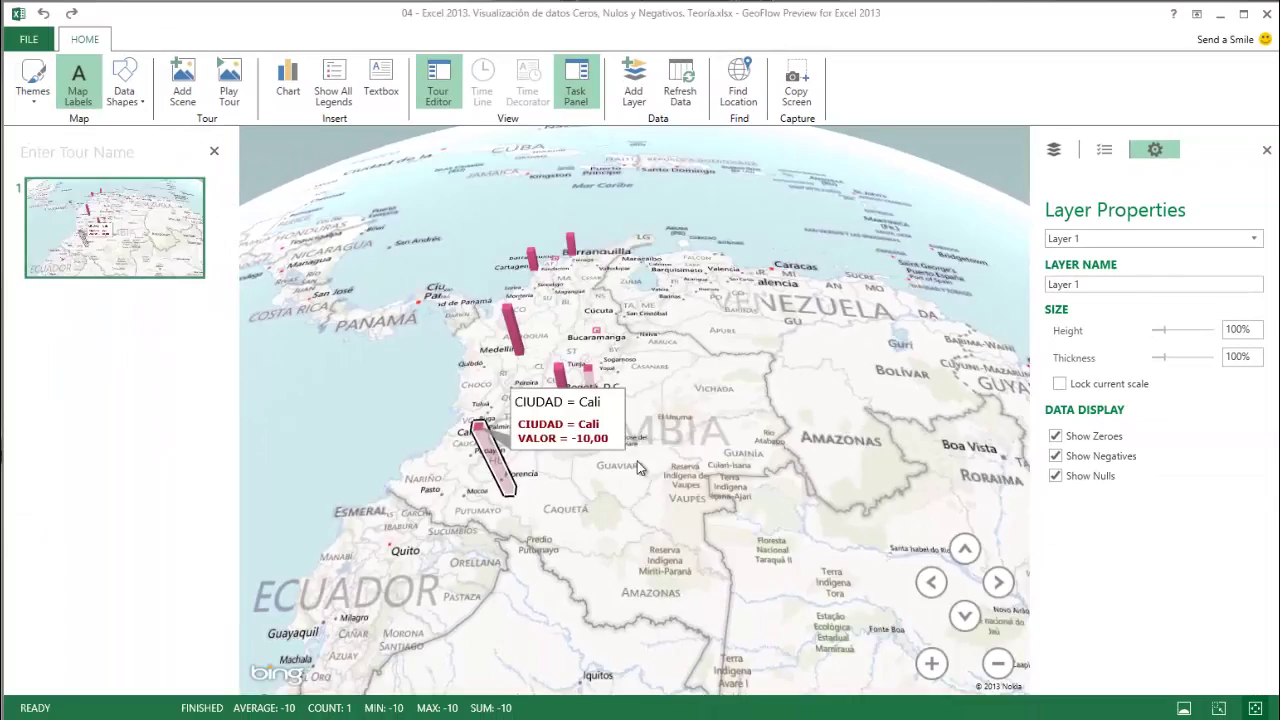
drag(637, 461, 651, 379)
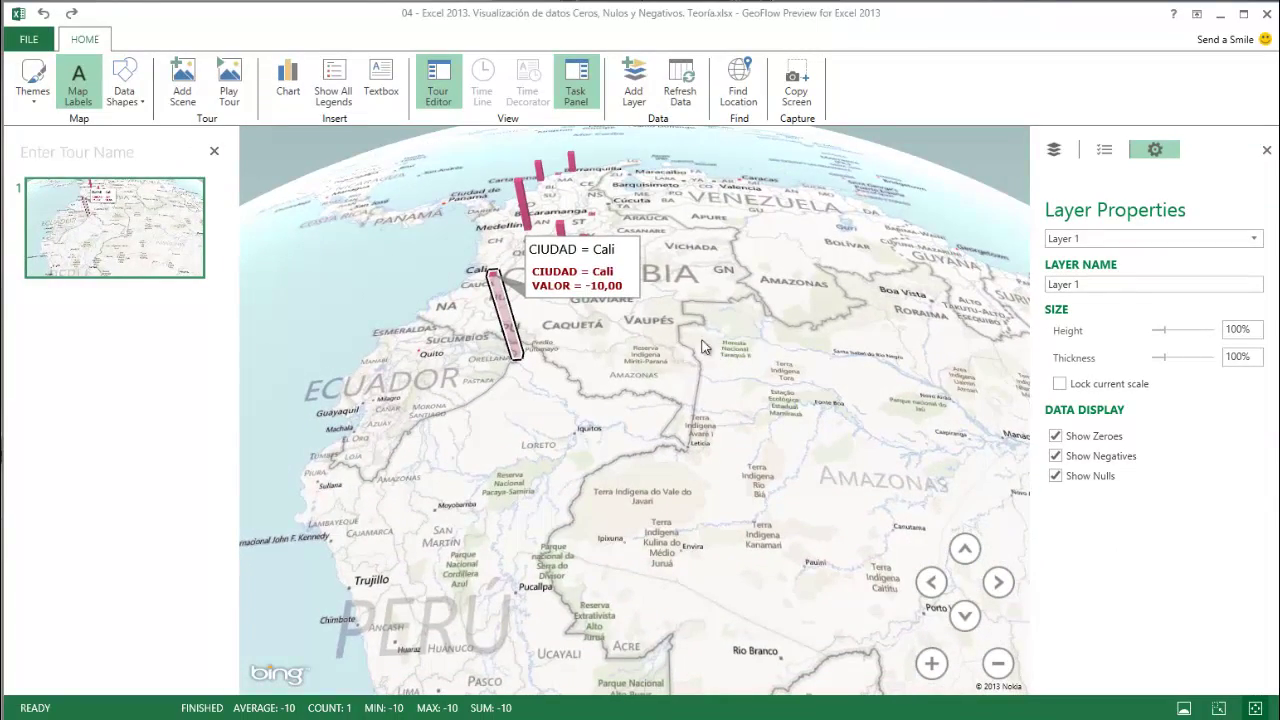
mouse_move(707, 345)
mouse_down()
mouse_move(659, 497)
mouse_move(728, 533)
mouse_move(633, 466)
mouse_up()
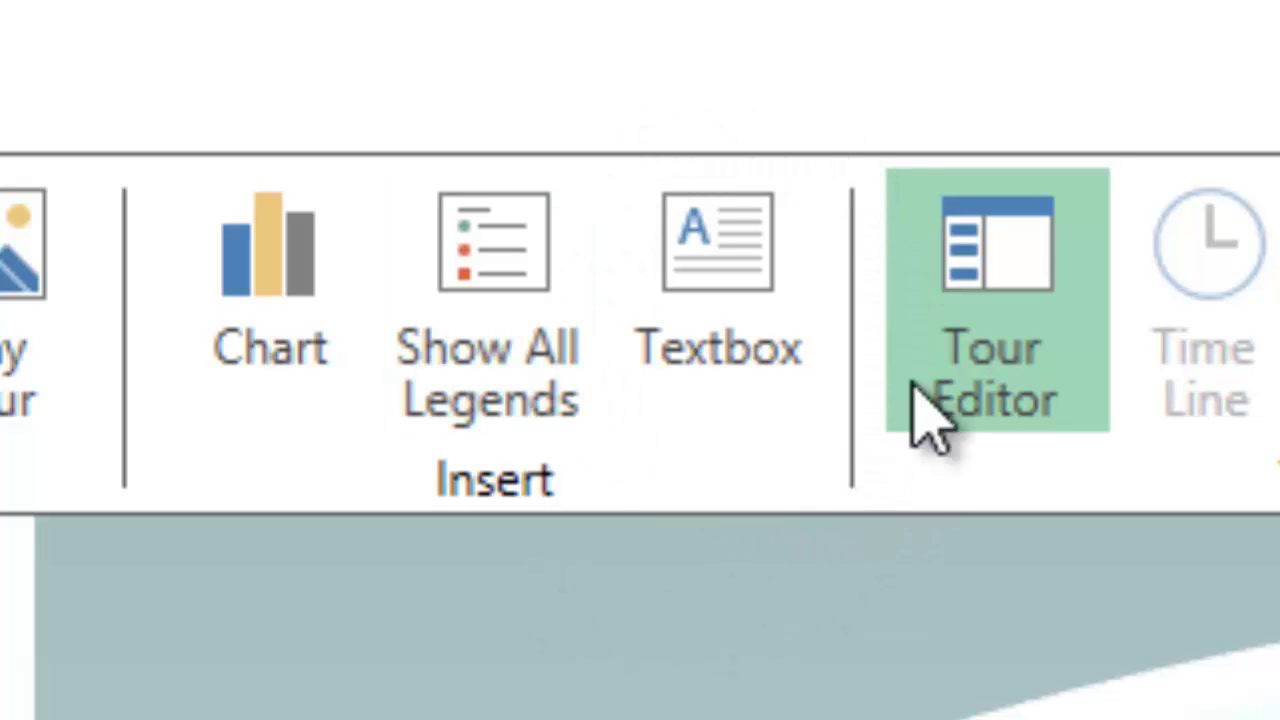
Add a text box titled 'Análisis de datos' describing 'valores ceros, nulos y negativos en geoflow'.
click(736, 365)
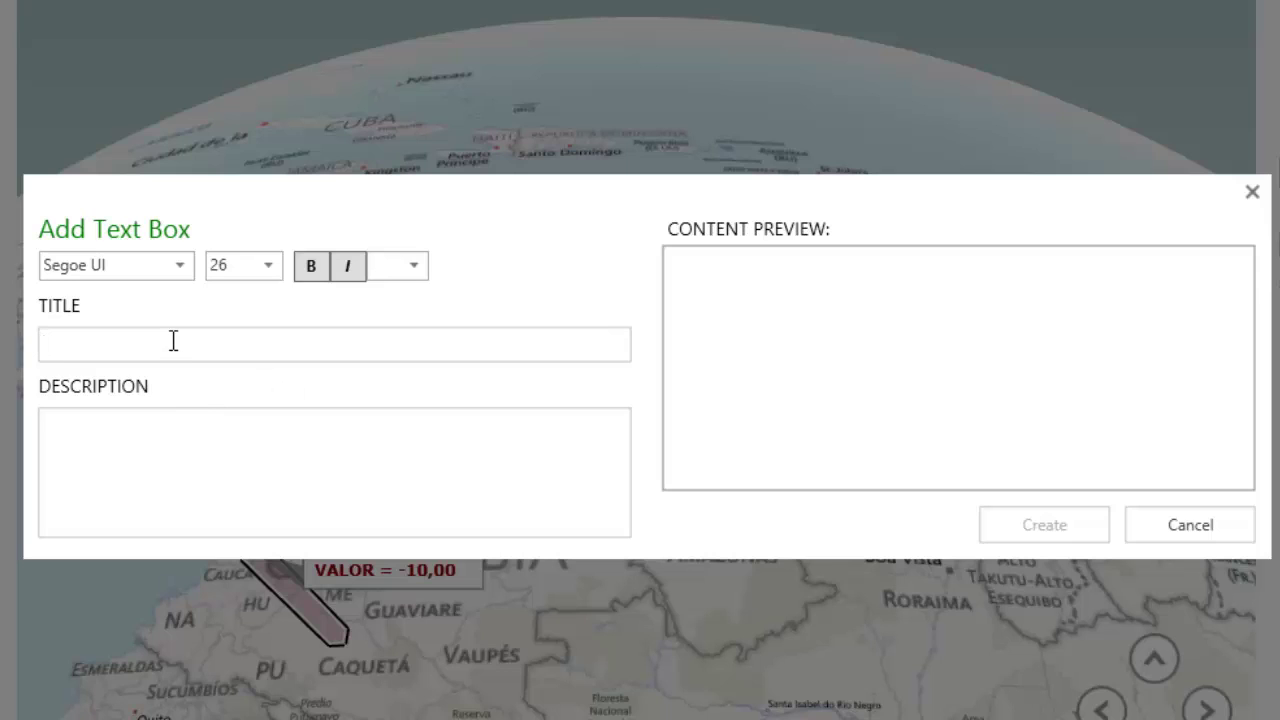
text(An)
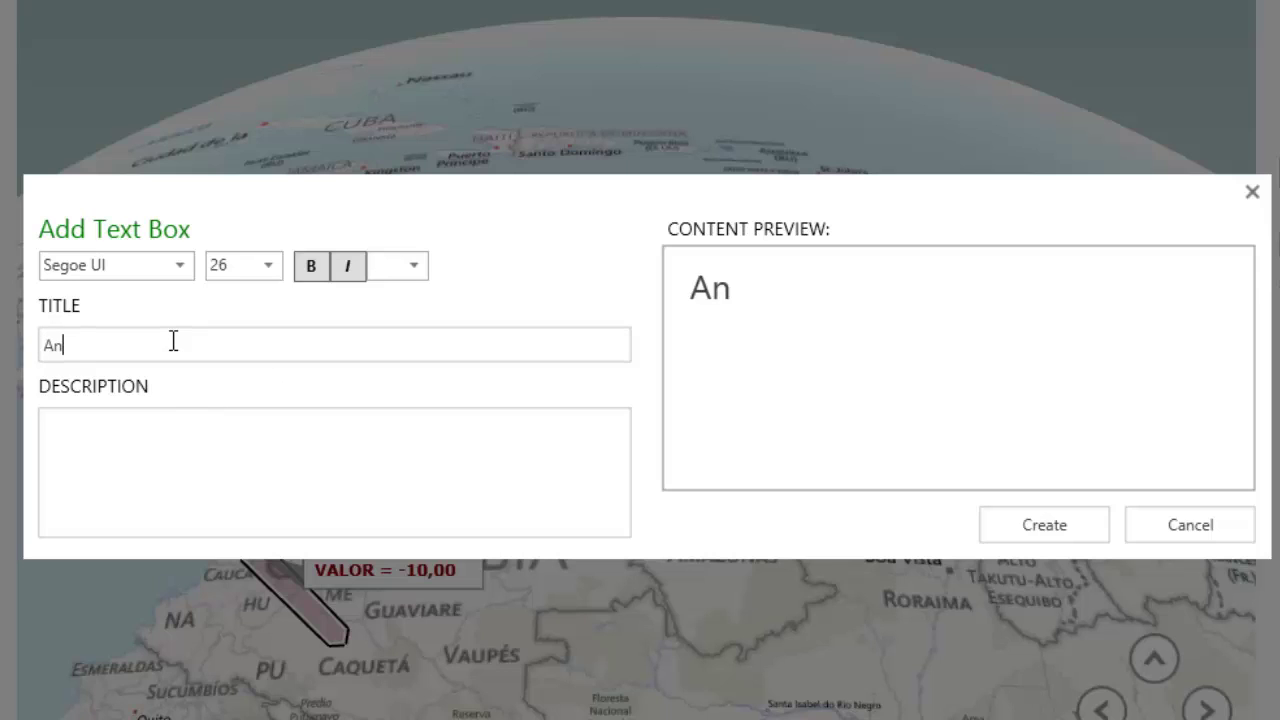
text(álisis)
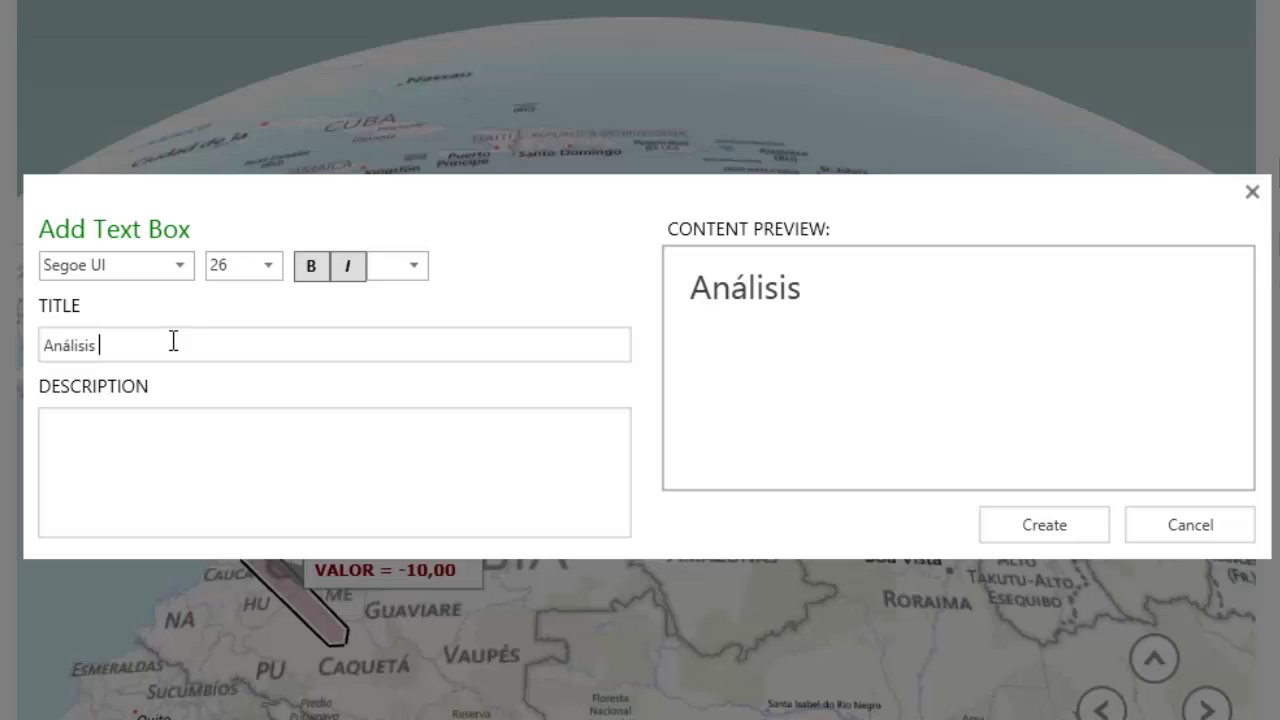
text( de dtas)
key(BackSpace)
key(BackSpace)
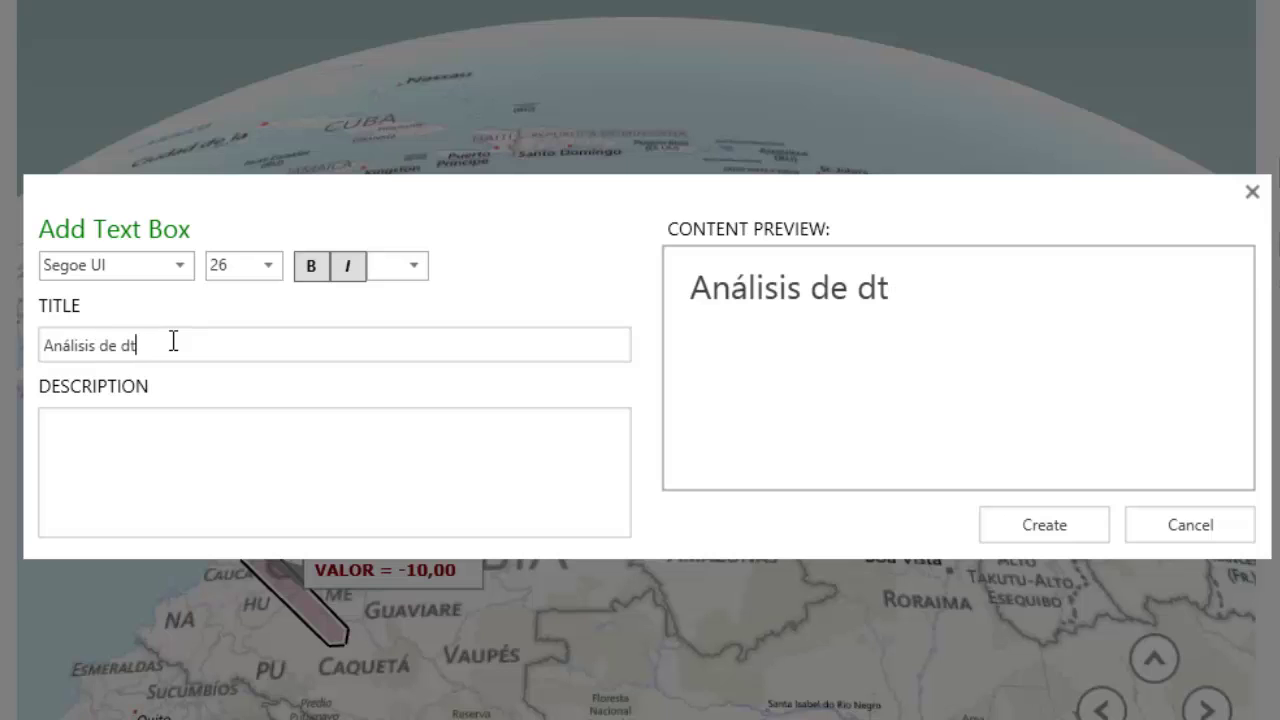
key(BackSpace)
text(atos)
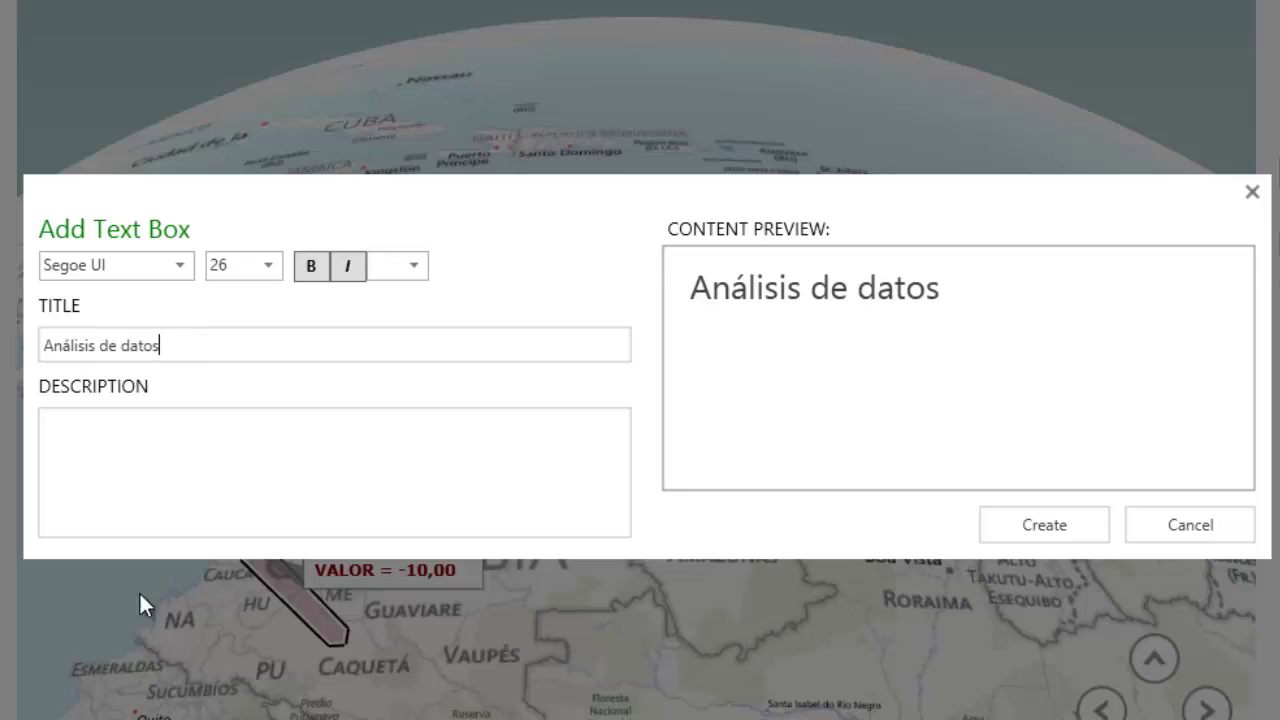
click(160, 473)
text(c)
text(Co)
text(ncoeindo)
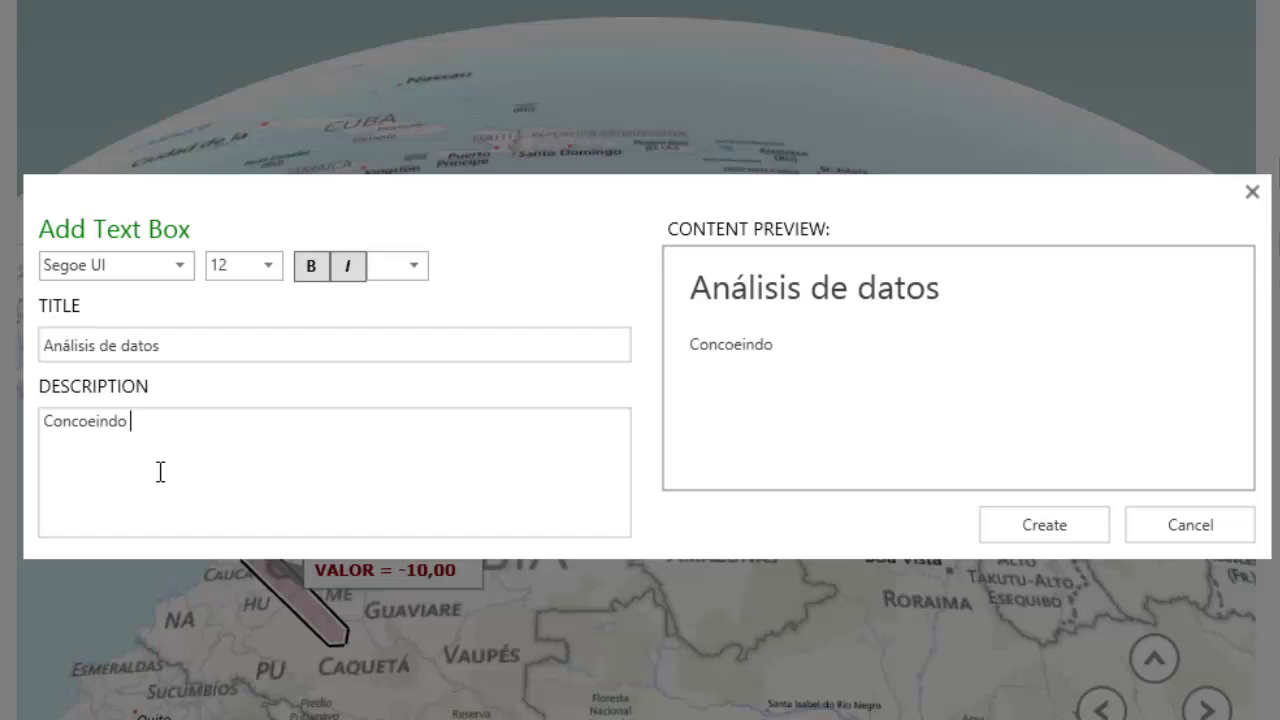
text( valores cer)
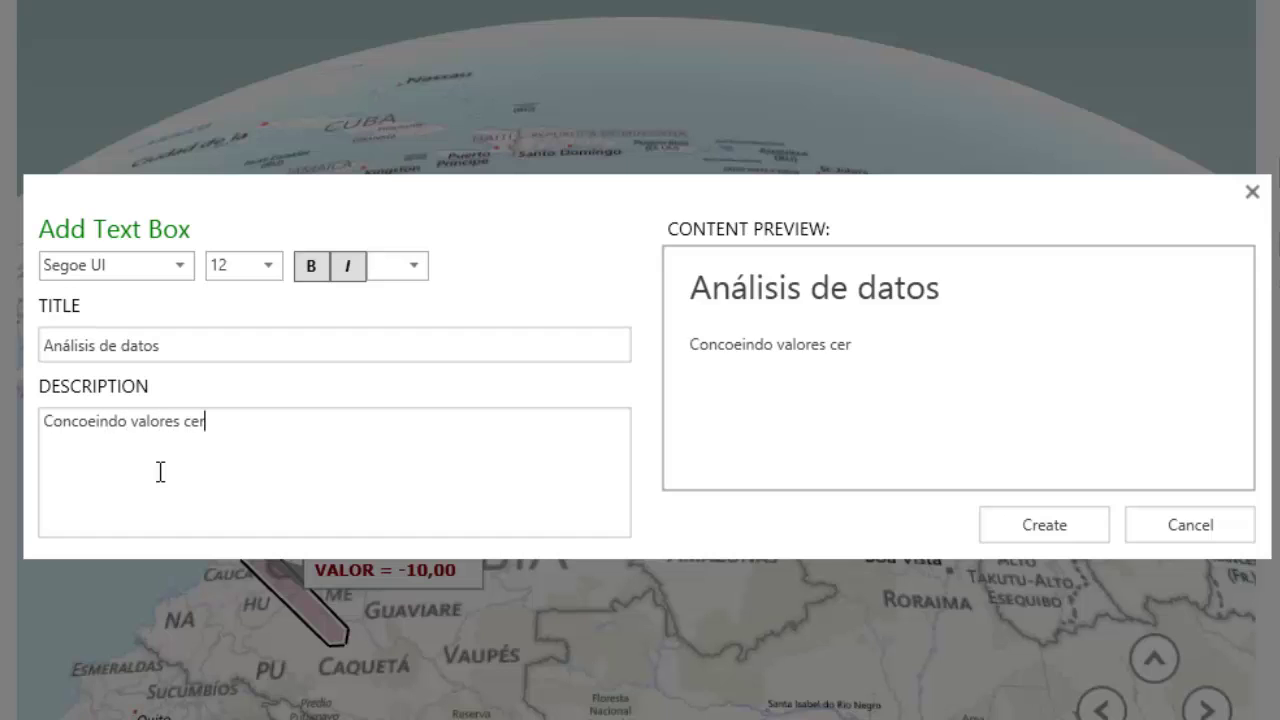
text(os, nulos y)
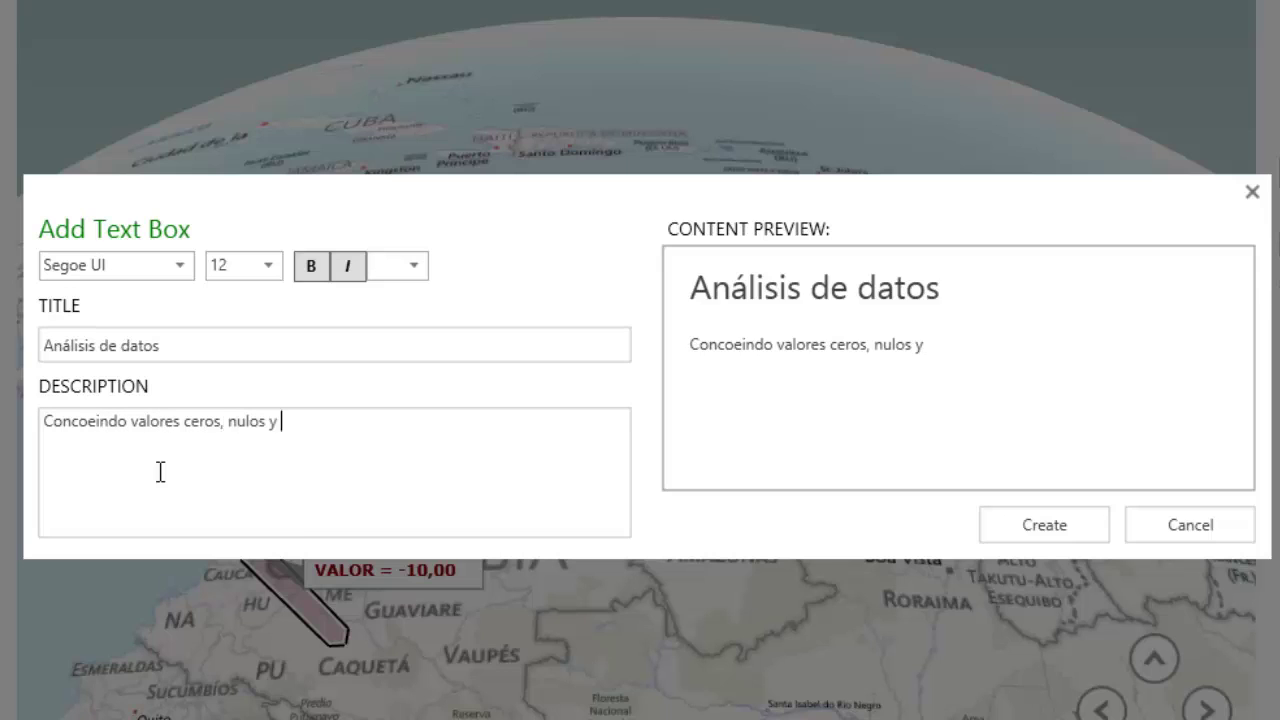
text( negativos)
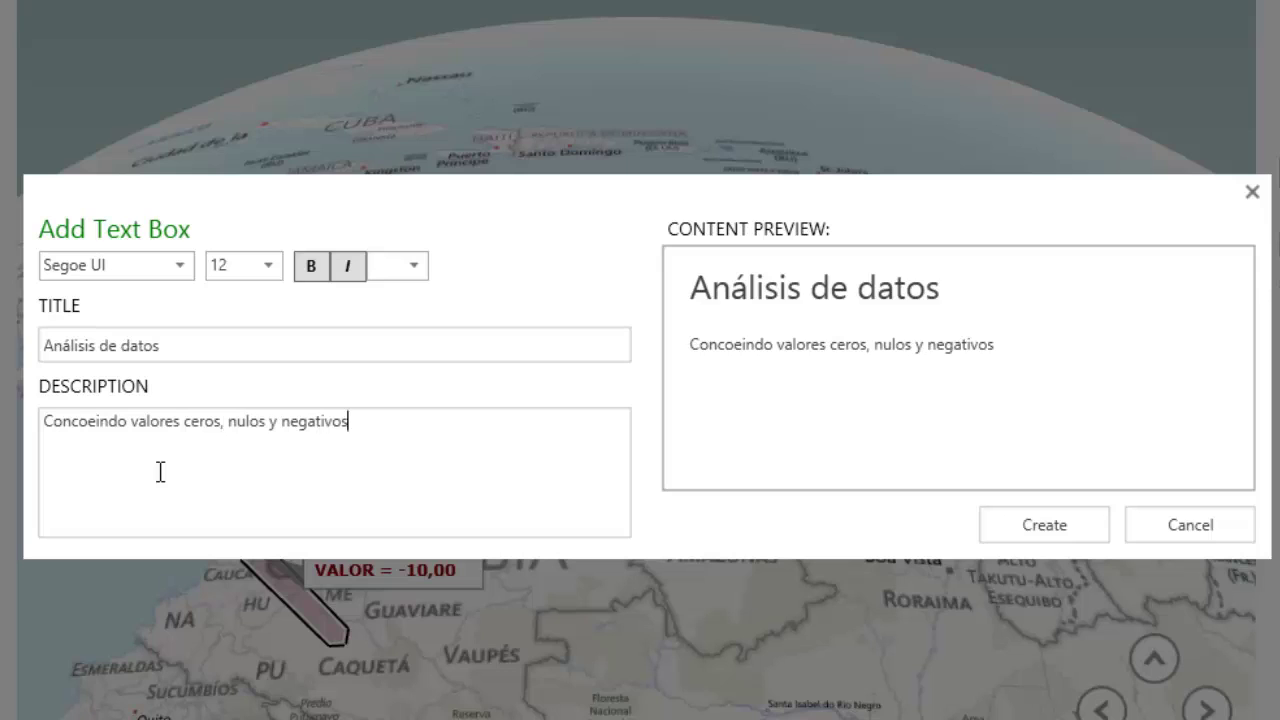
text( en geoflow)
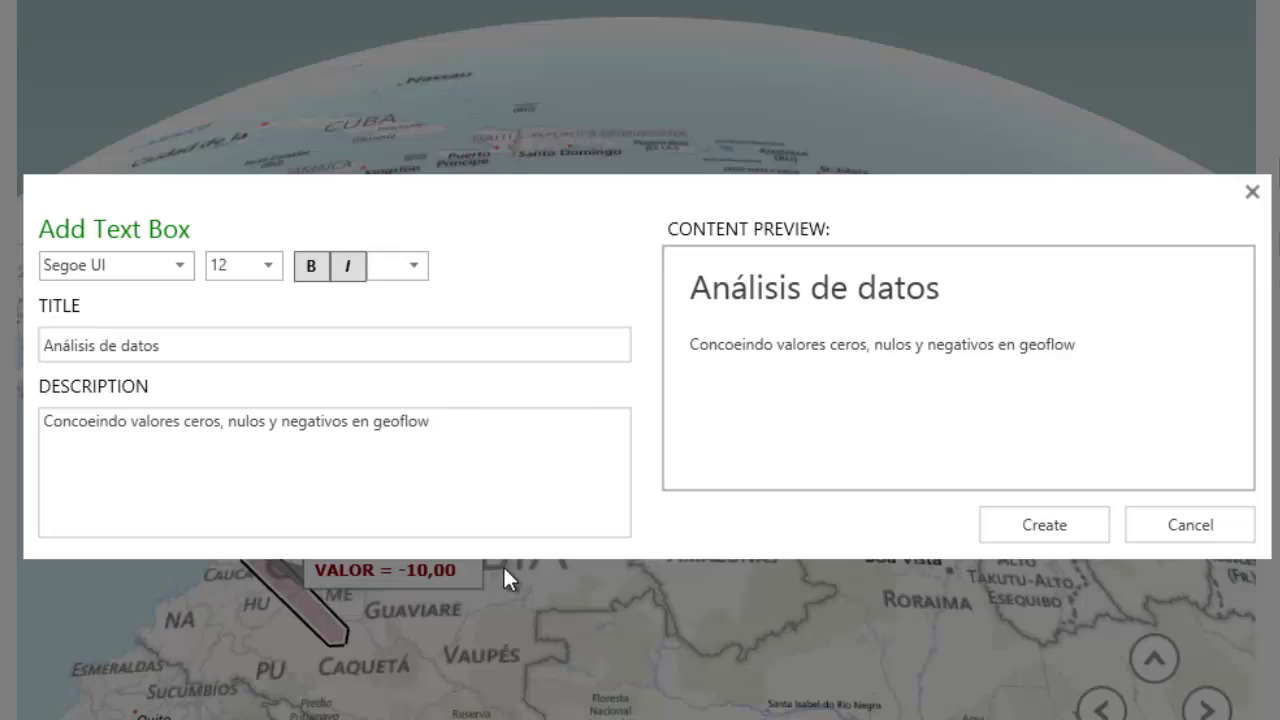
Format the text box title in Onyx, size 36, bold and italic.
click(254, 345)
click(181, 267)
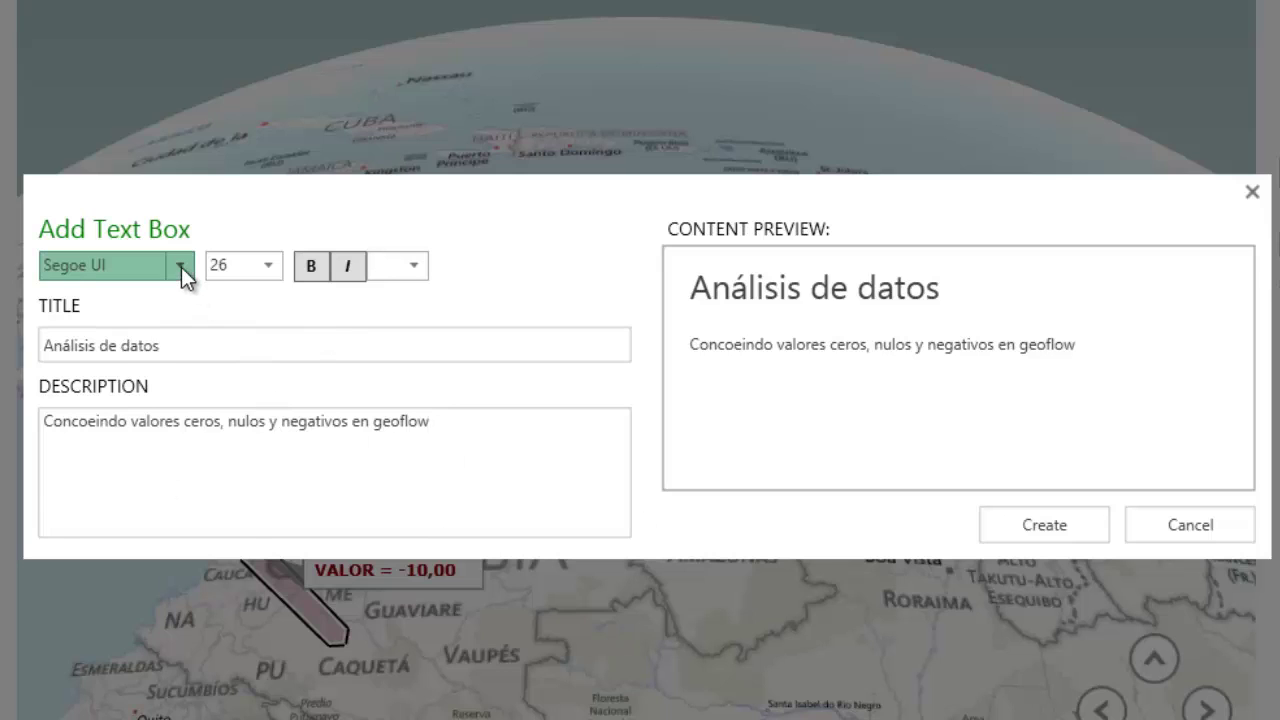
scroll(236, 406, up, 15)
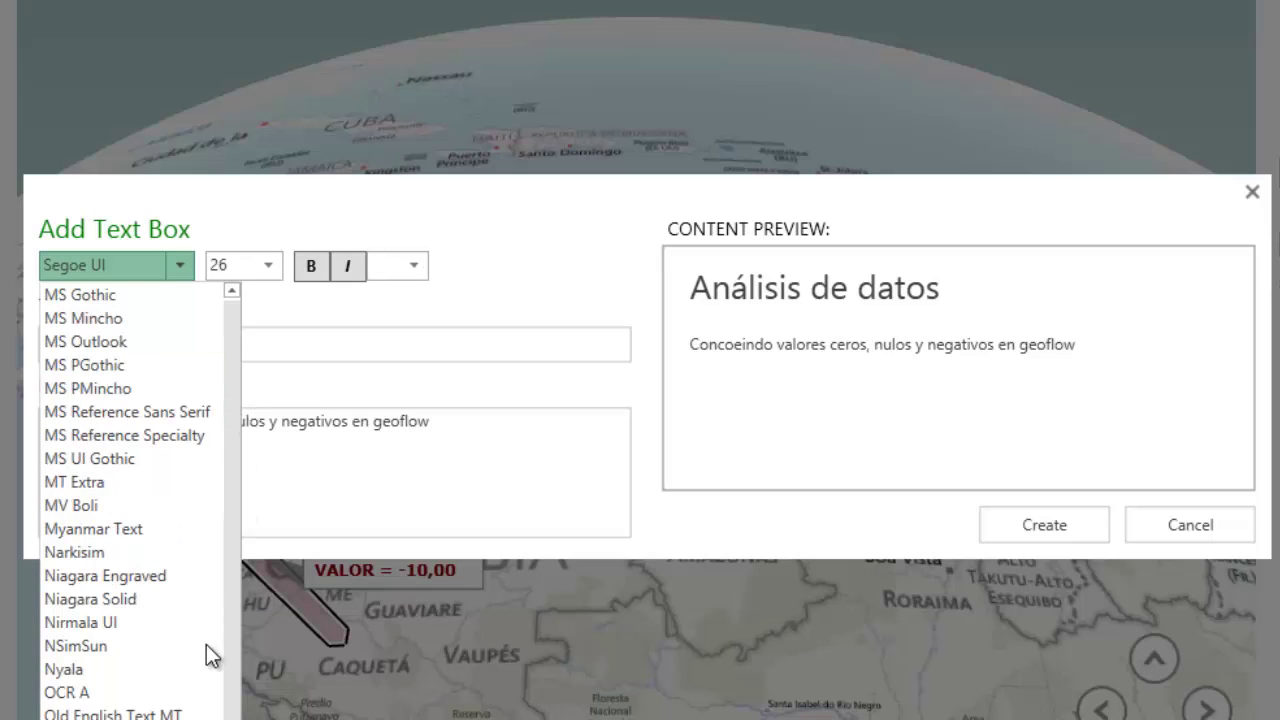
click(70, 712)
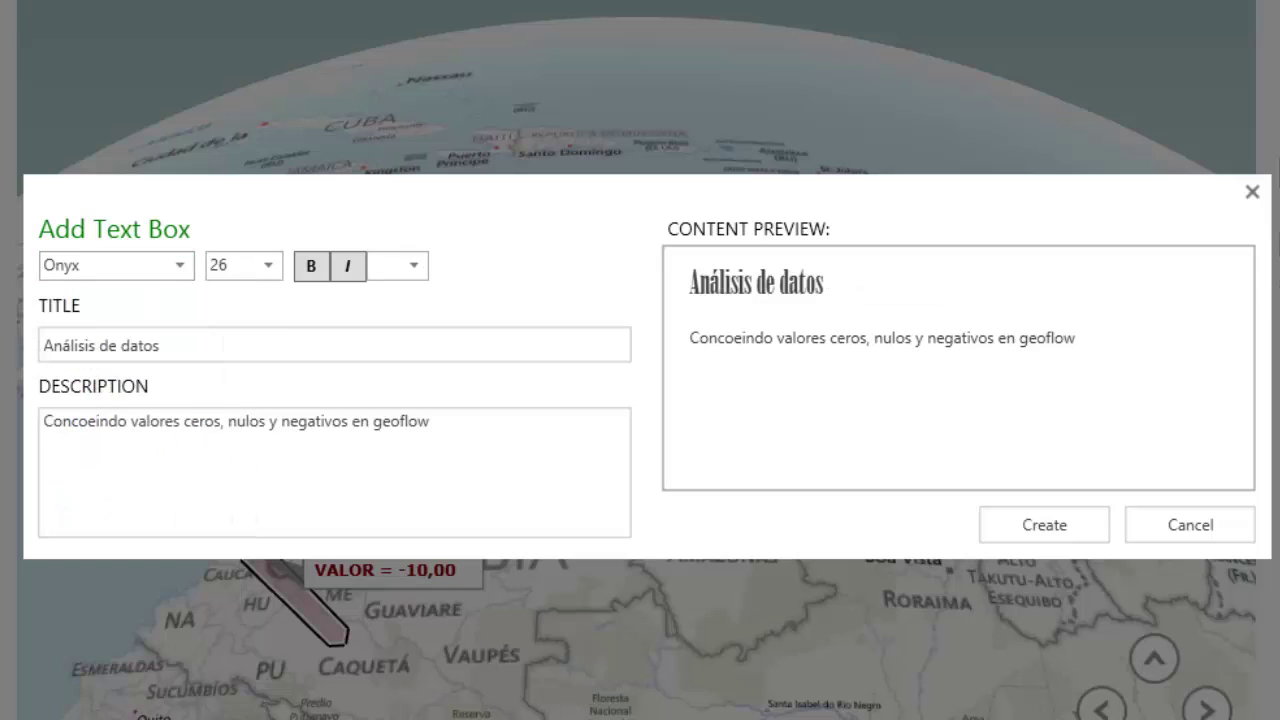
click(279, 271)
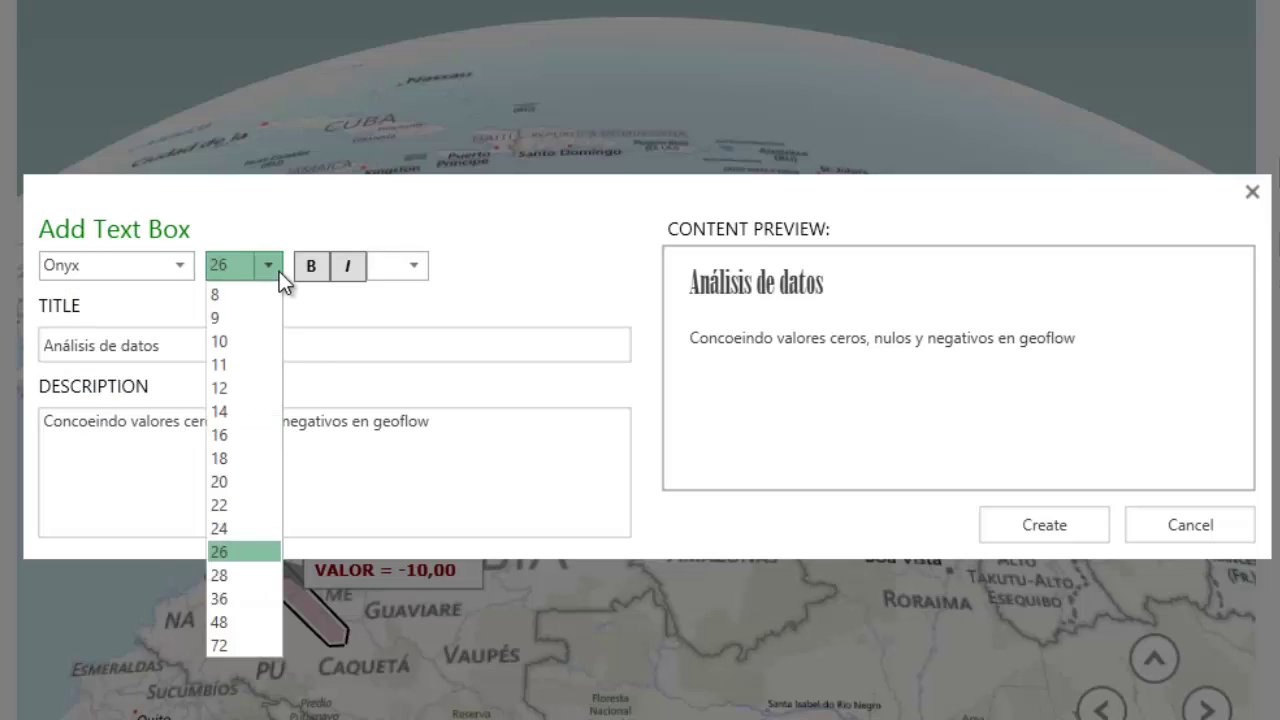
click(229, 607)
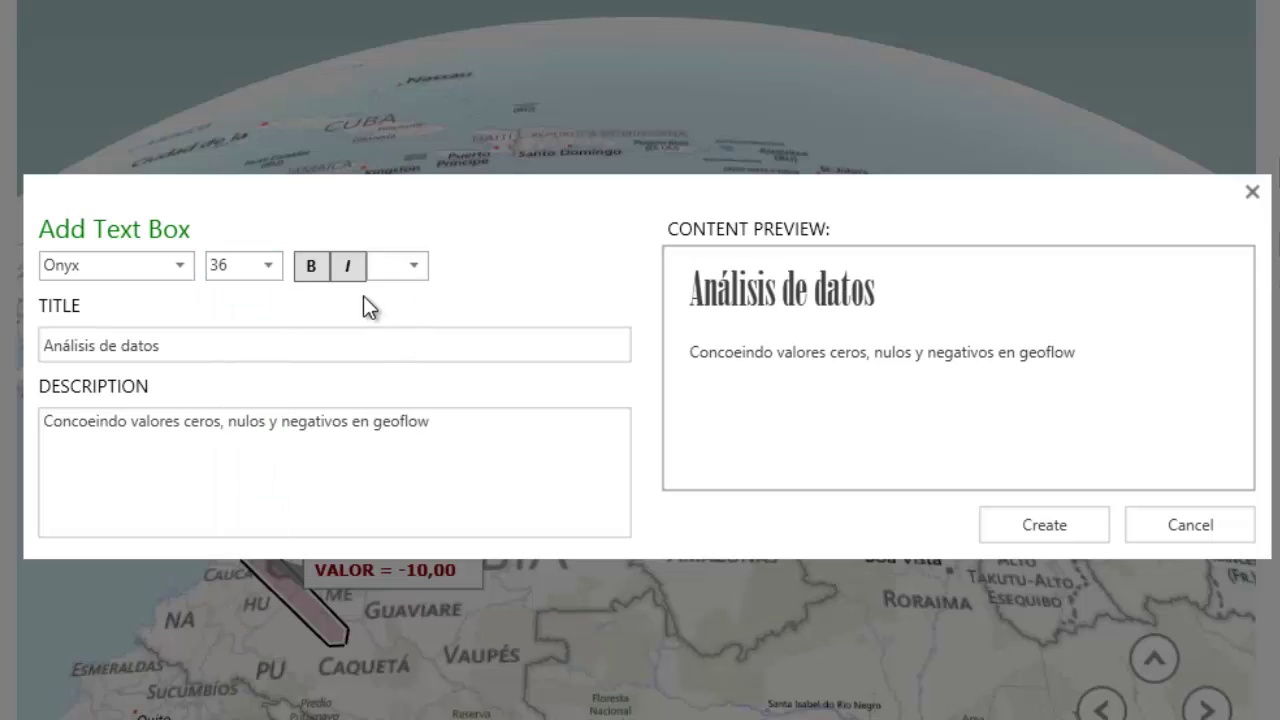
click(316, 267)
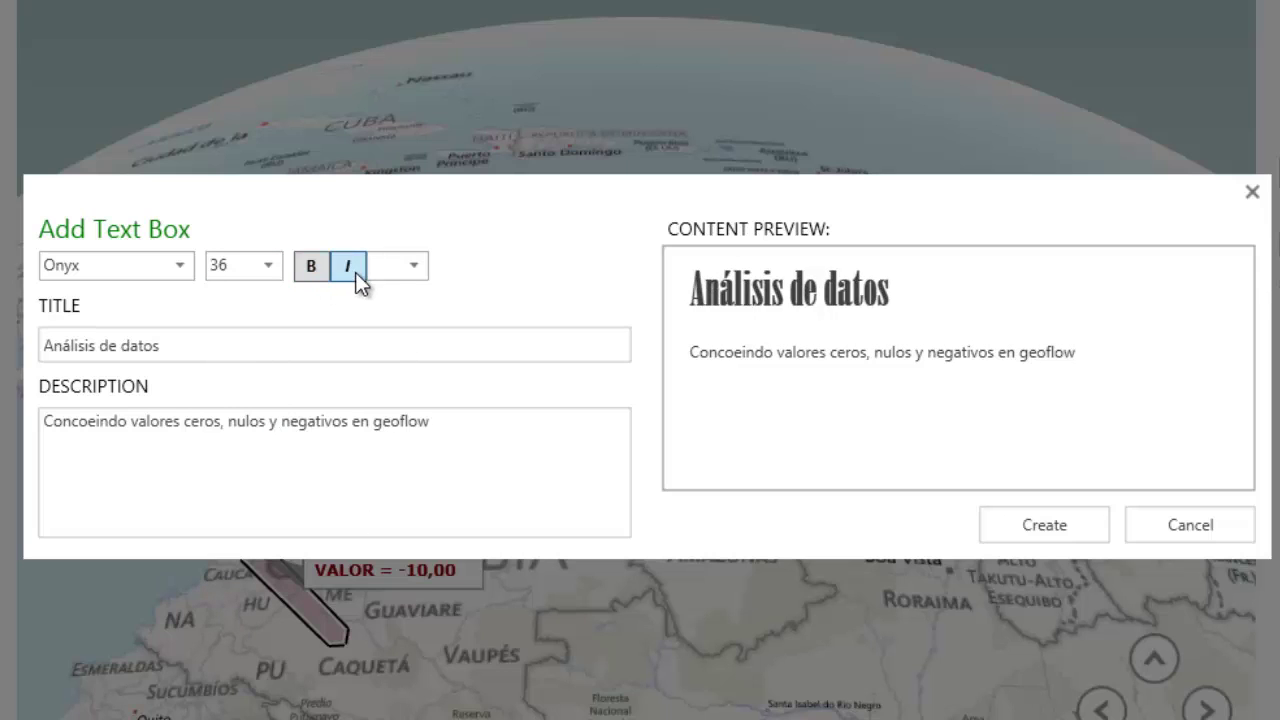
click(355, 272)
click(419, 275)
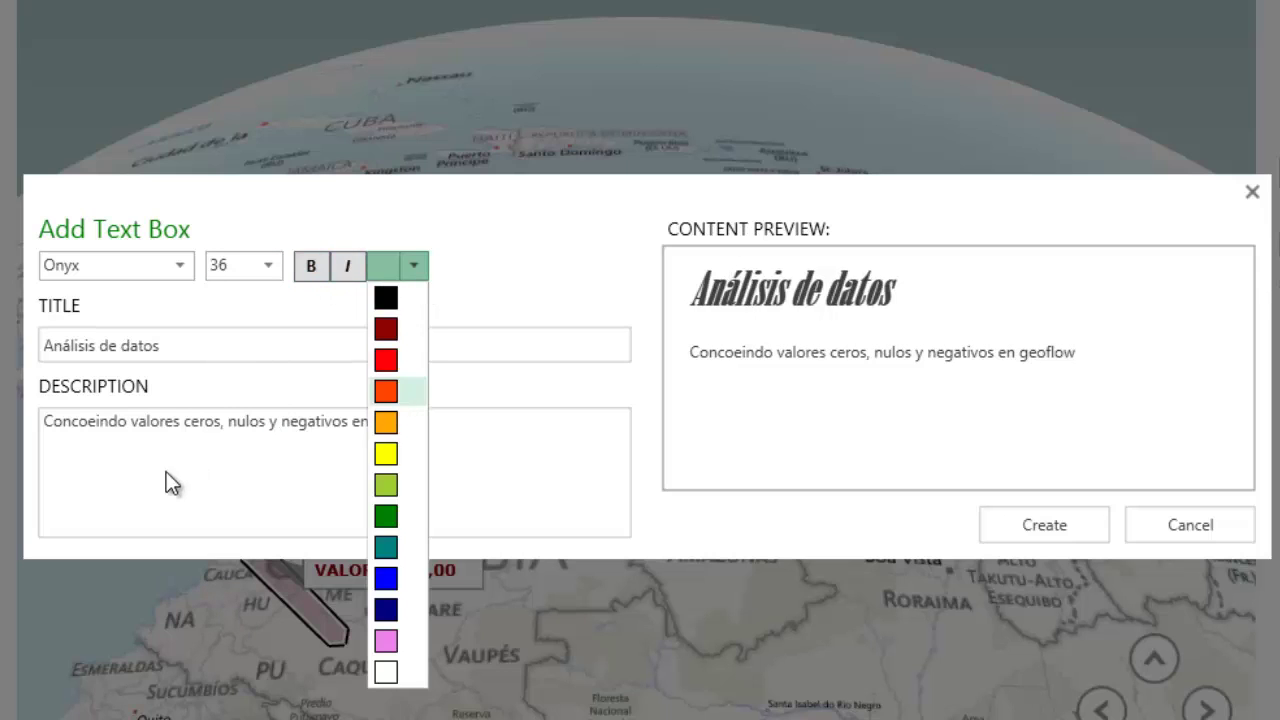
Colour the description text green and enlarge it to size 16.
click(166, 472)
click(173, 422)
click(415, 266)
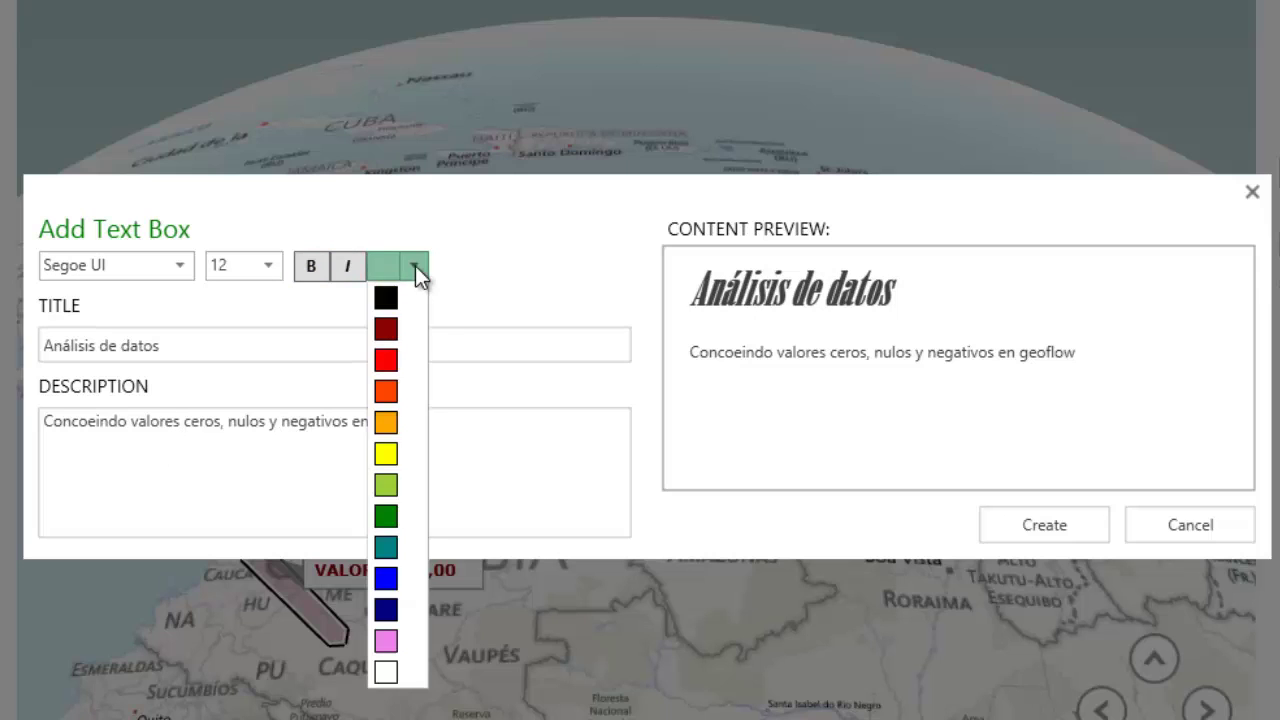
click(386, 515)
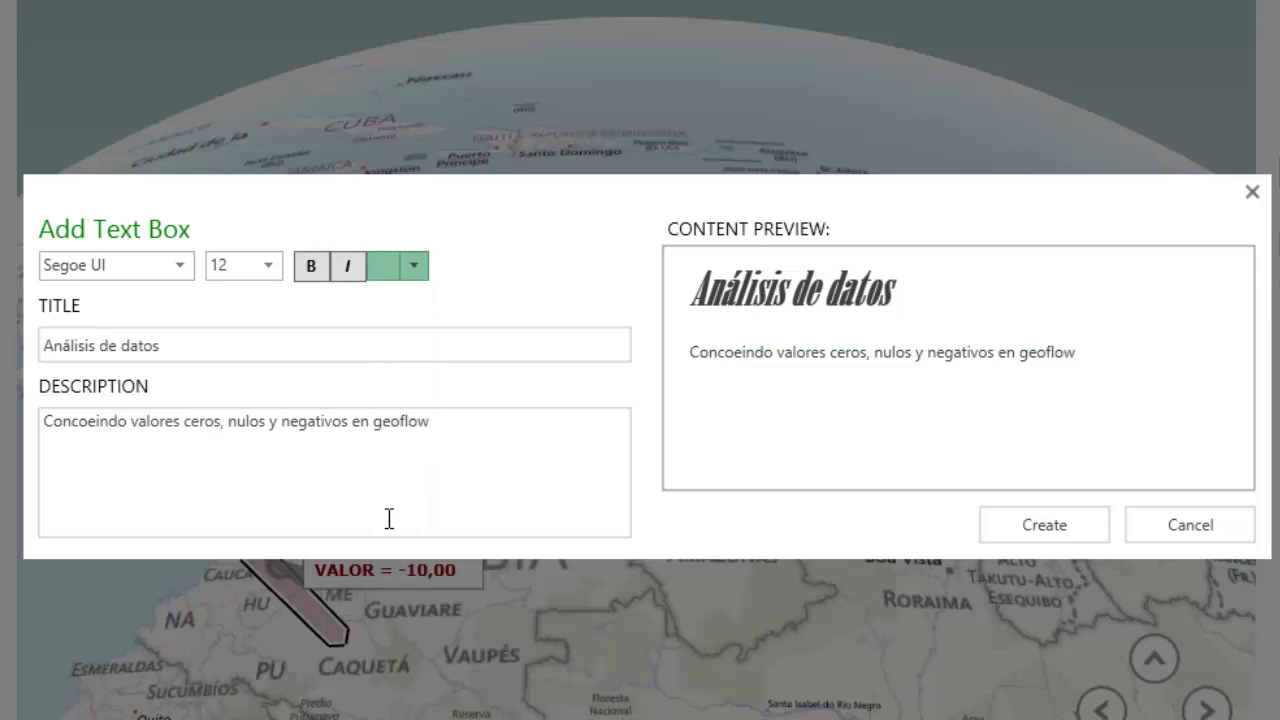
click(268, 266)
click(237, 412)
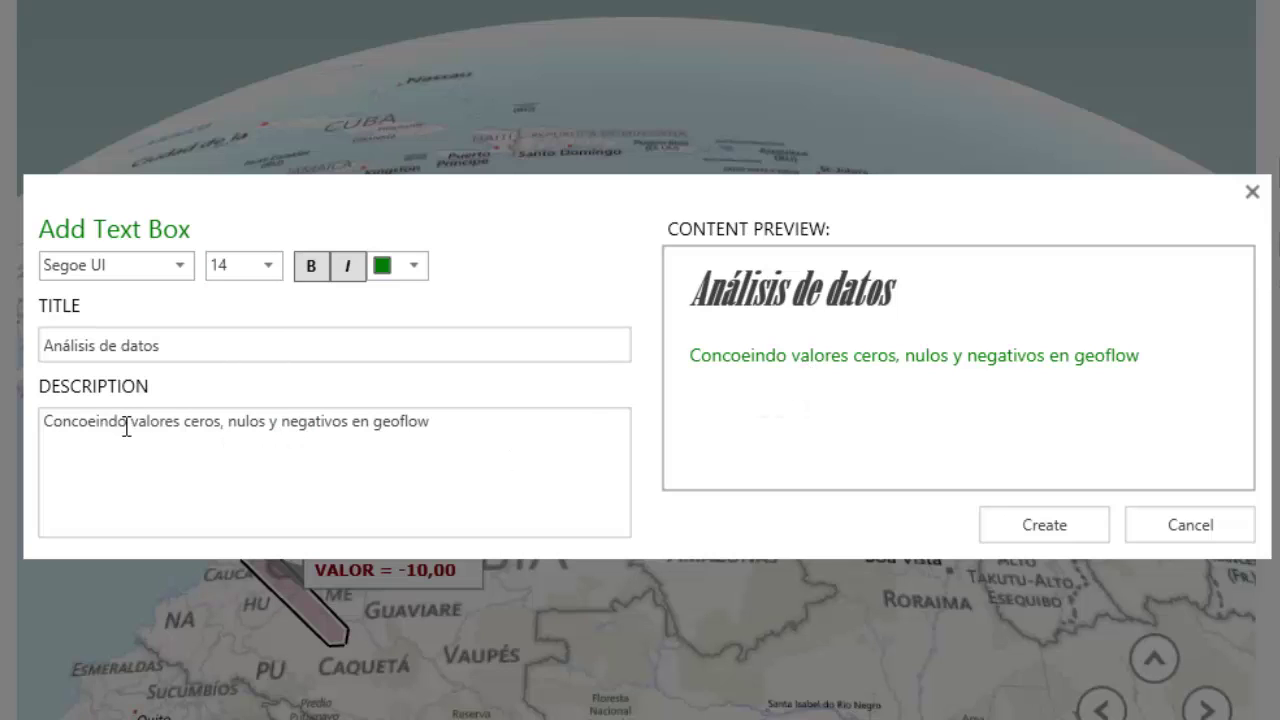
click(270, 267)
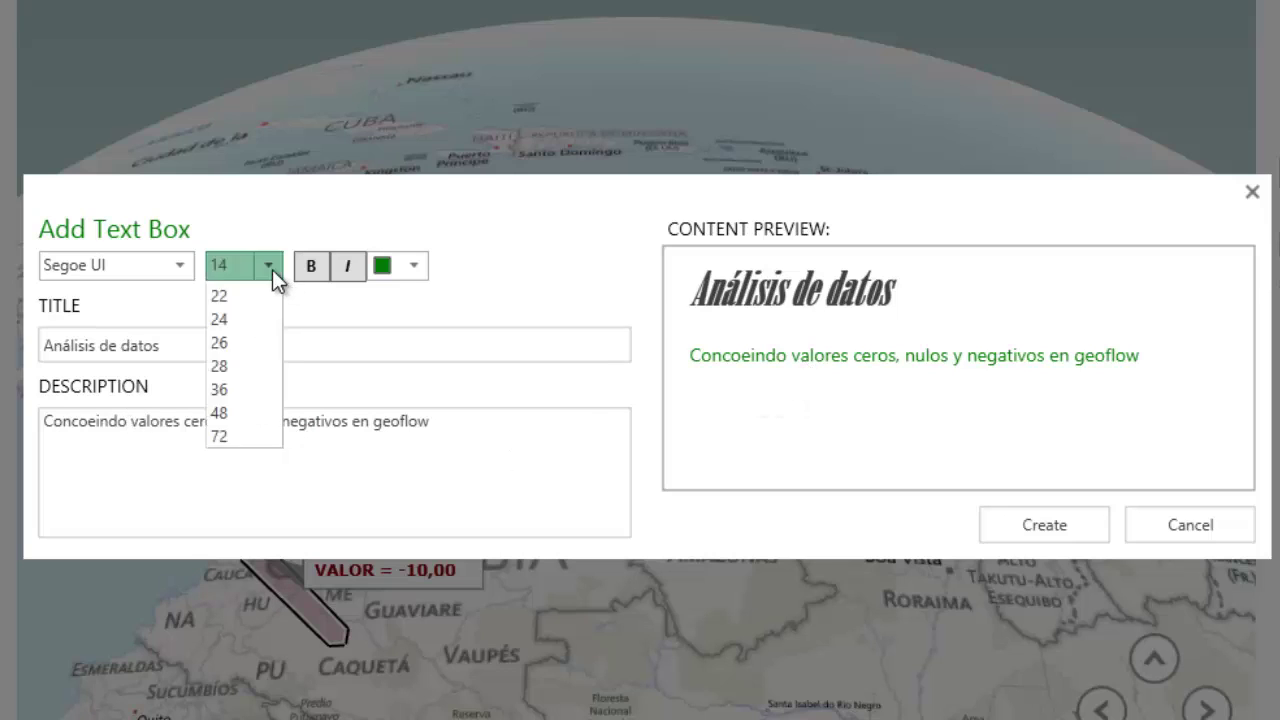
click(231, 437)
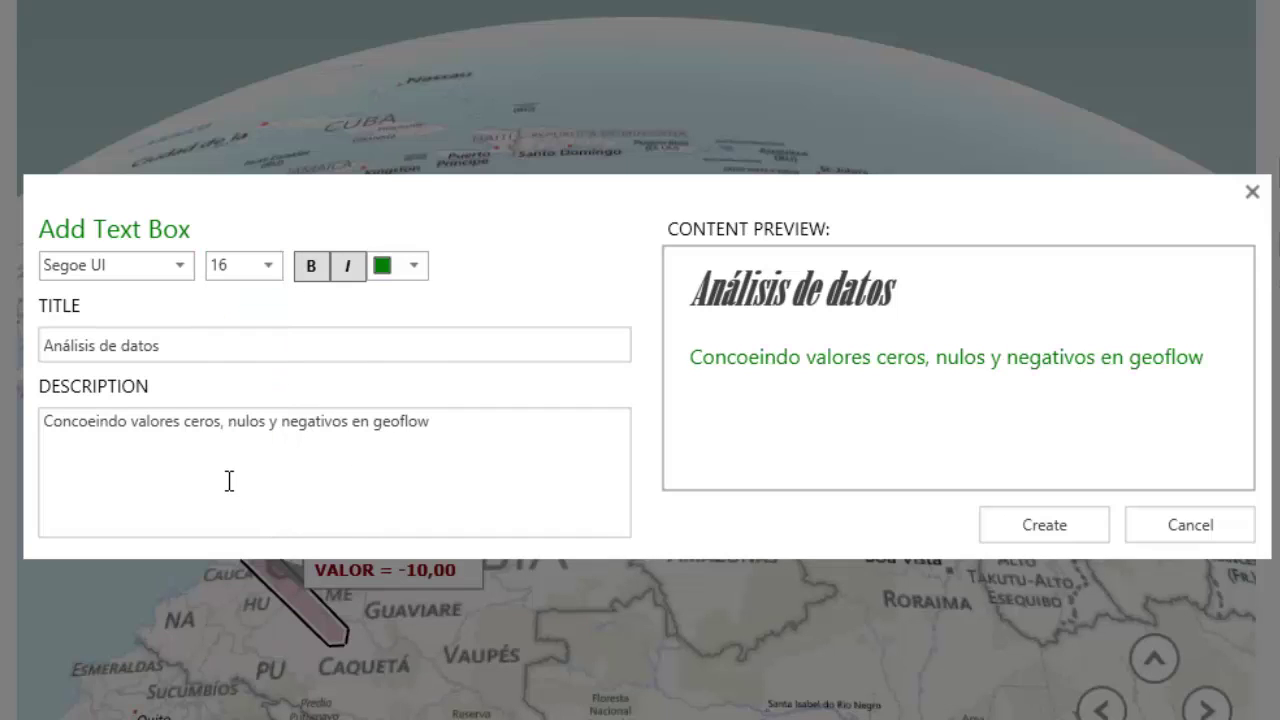
Enlarge the title to size 48 and colour it teal.
click(117, 345)
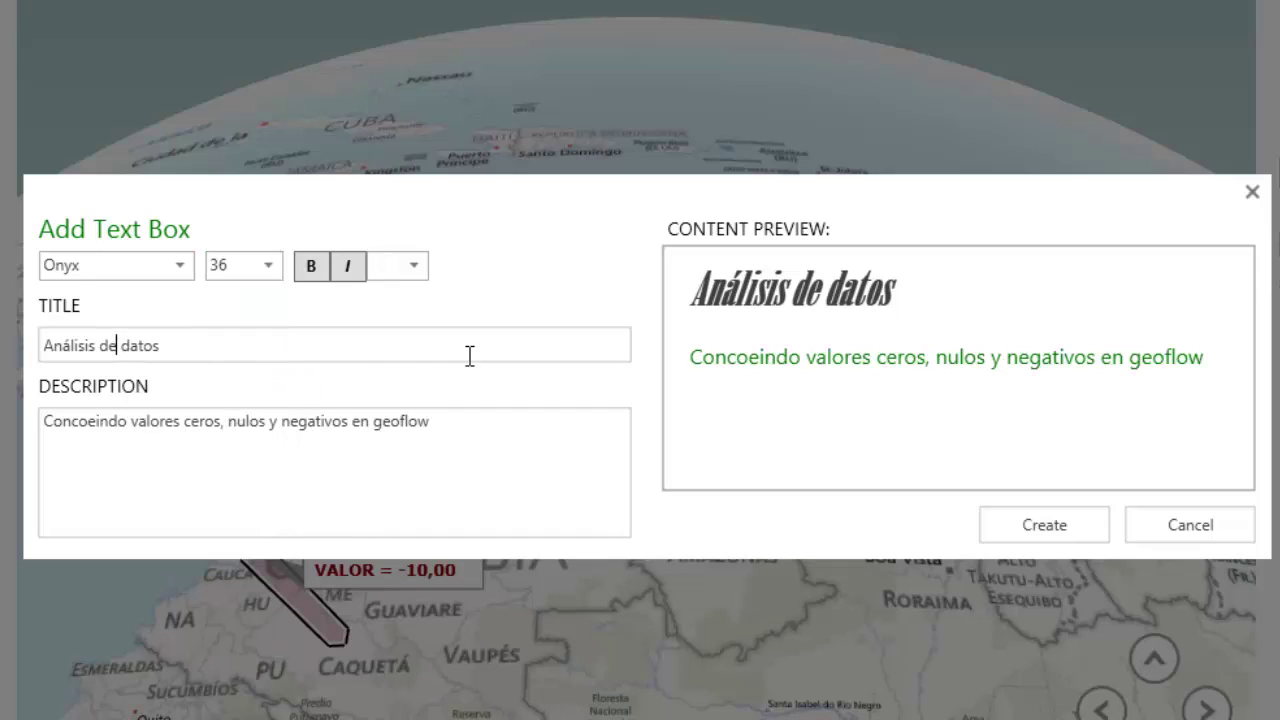
click(117, 345)
click(255, 270)
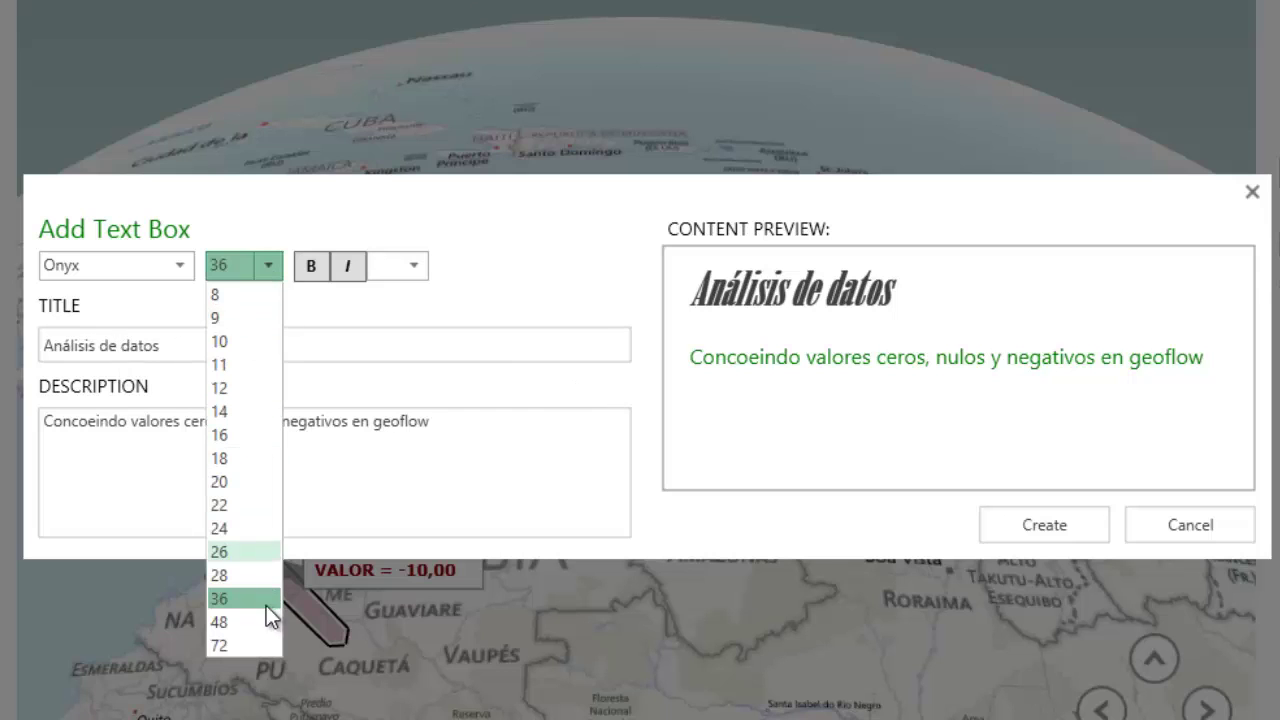
click(259, 621)
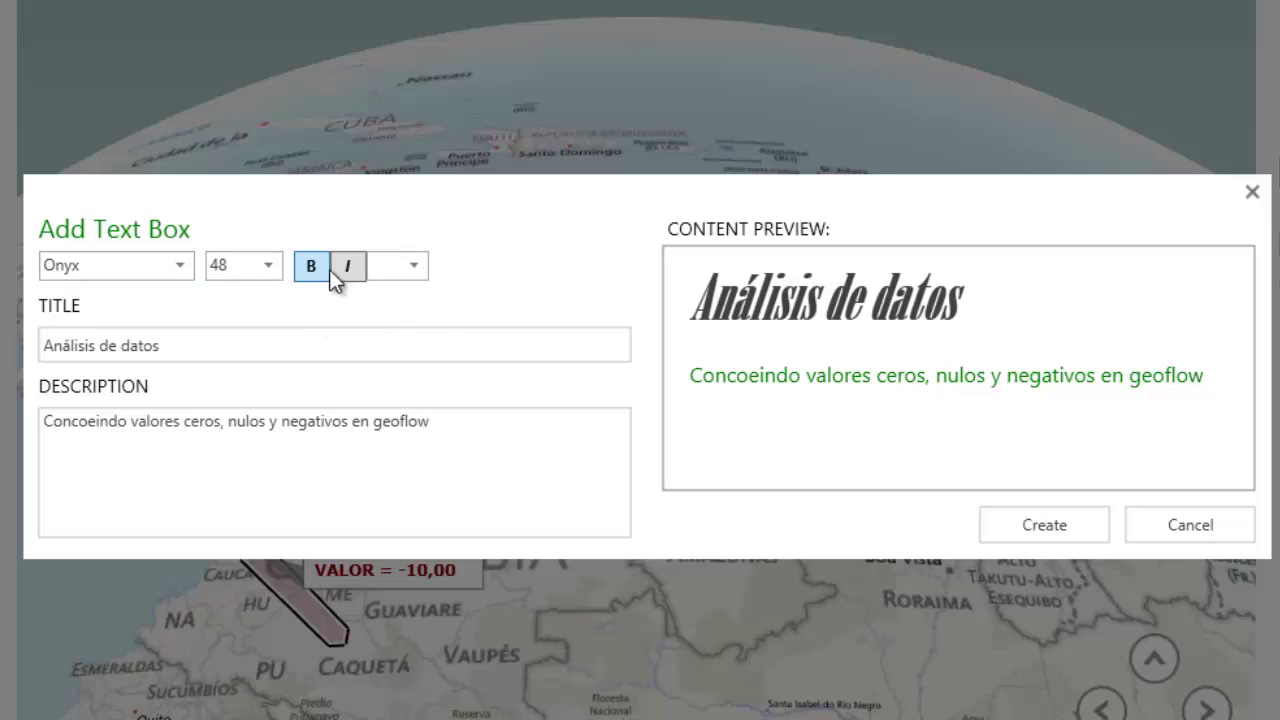
click(420, 452)
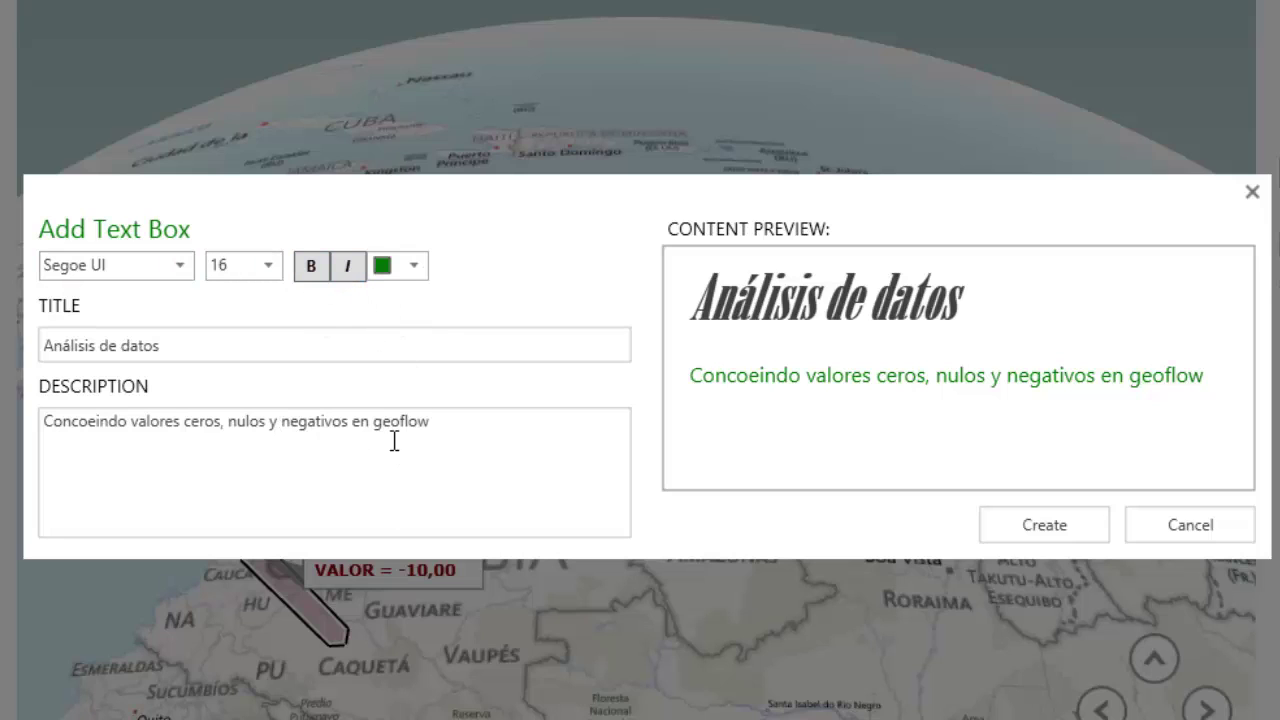
click(153, 341)
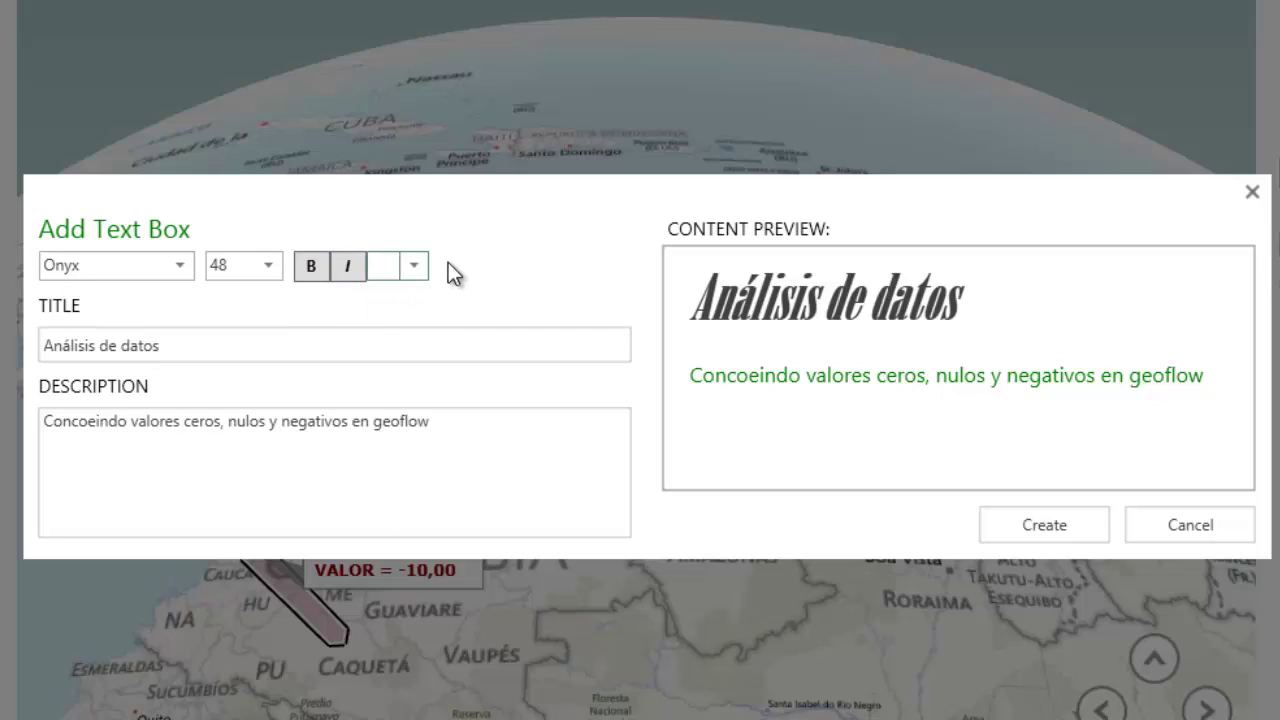
click(419, 265)
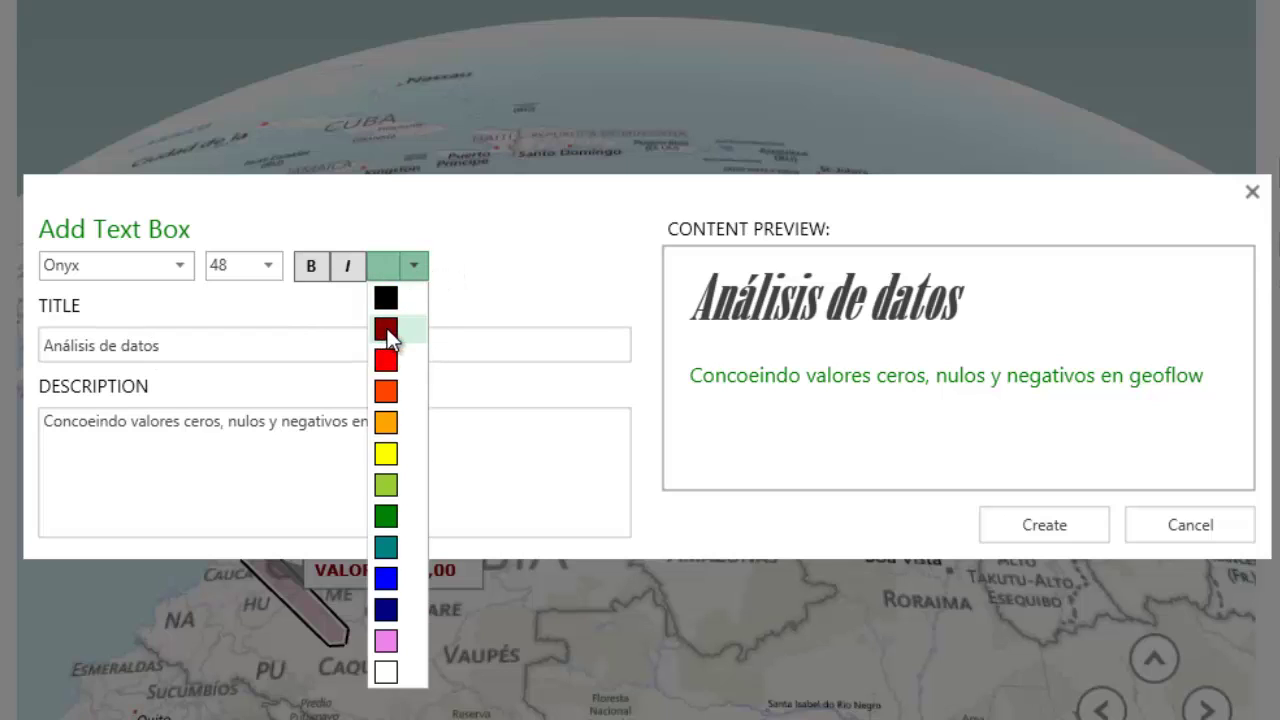
click(384, 547)
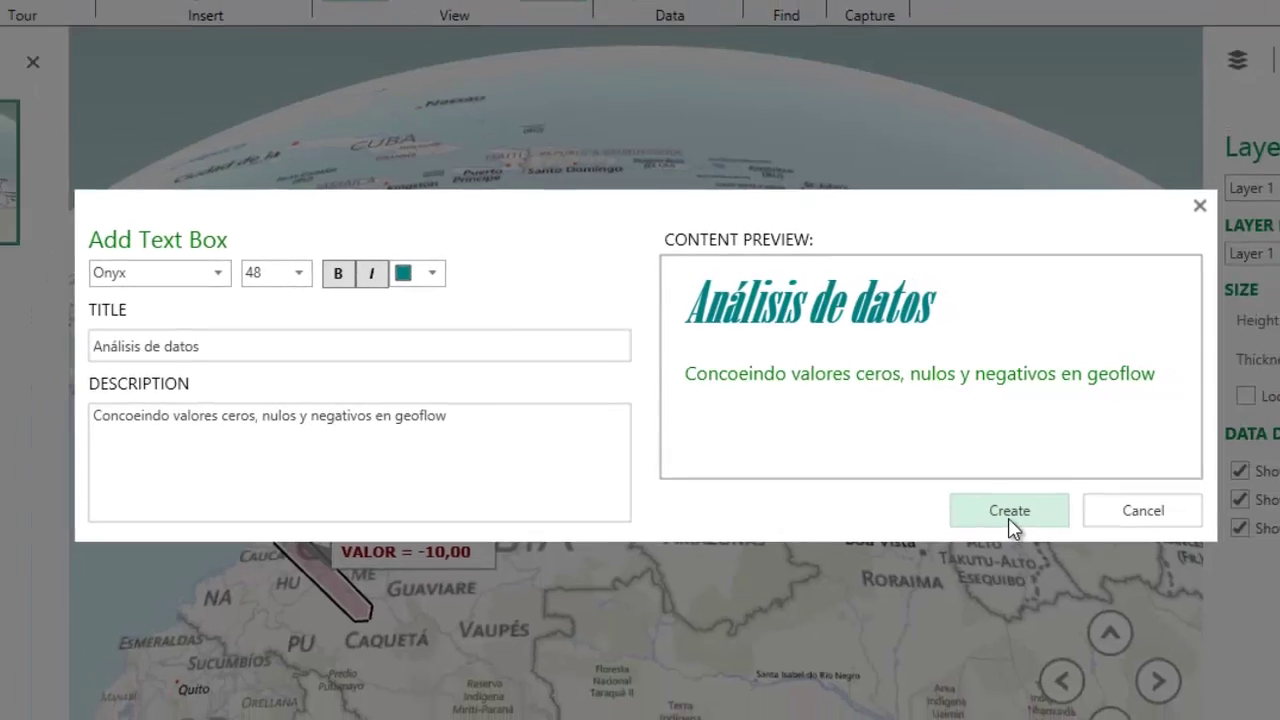
Place the Análisis de datos text box, move it to the map's upper right and shrink it.
click(1045, 537)
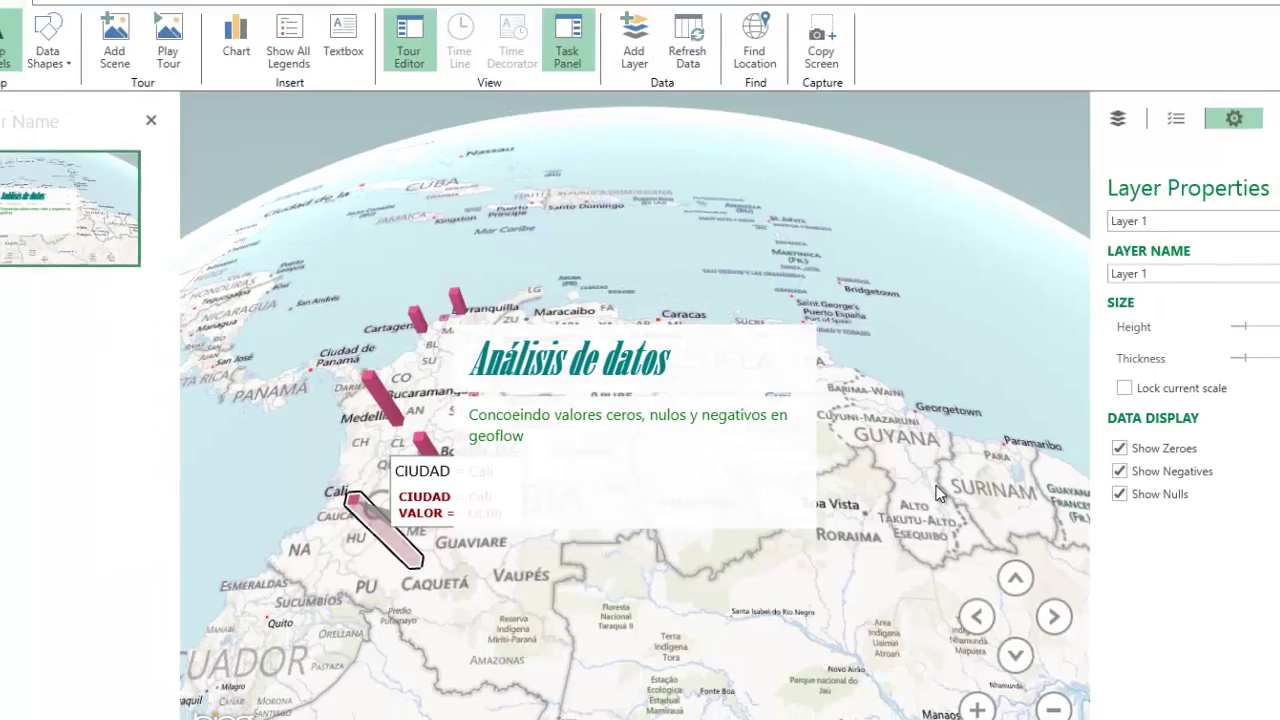
click(660, 330)
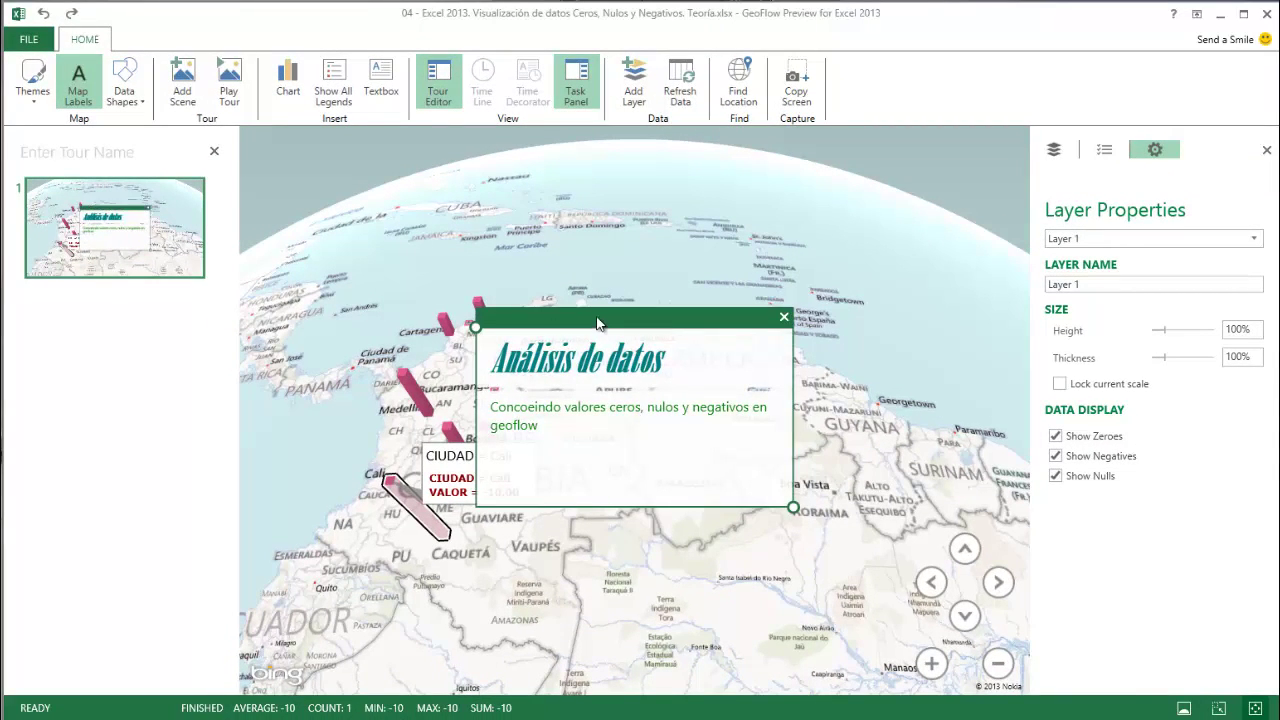
mouse_move(601, 328)
mouse_down()
mouse_move(786, 203)
mouse_move(804, 167)
mouse_up()
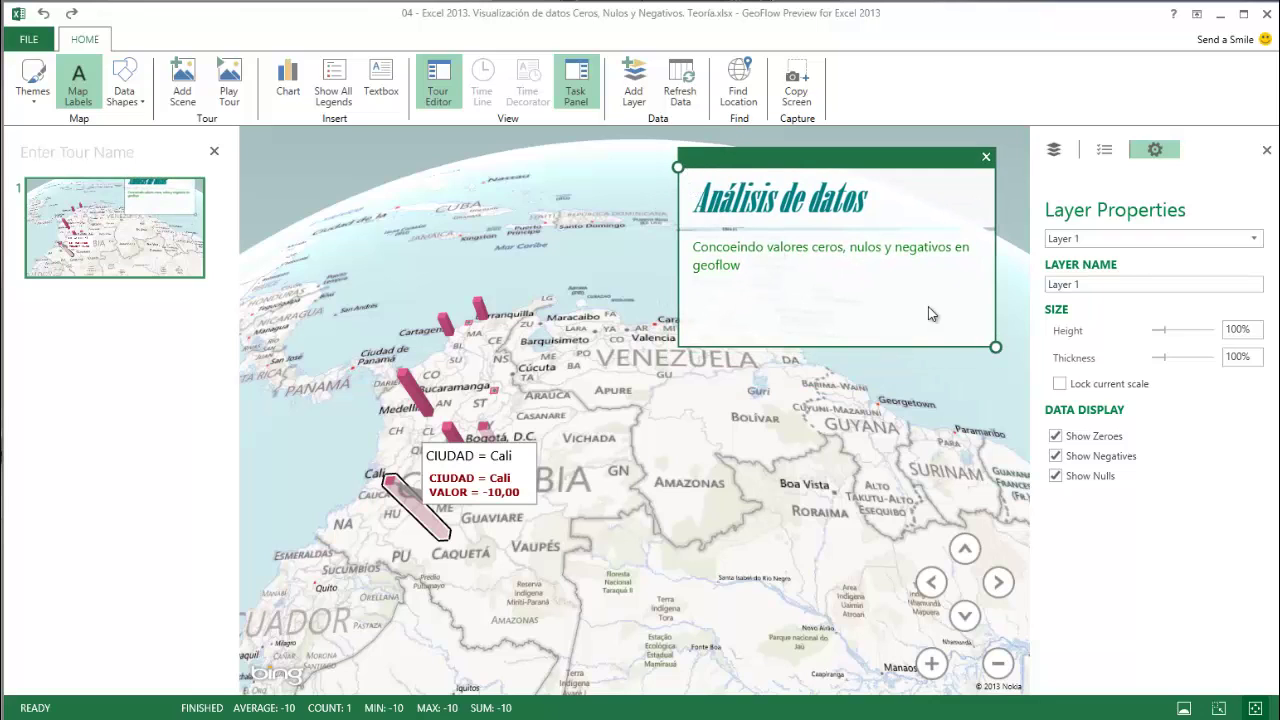
drag(995, 347, 982, 285)
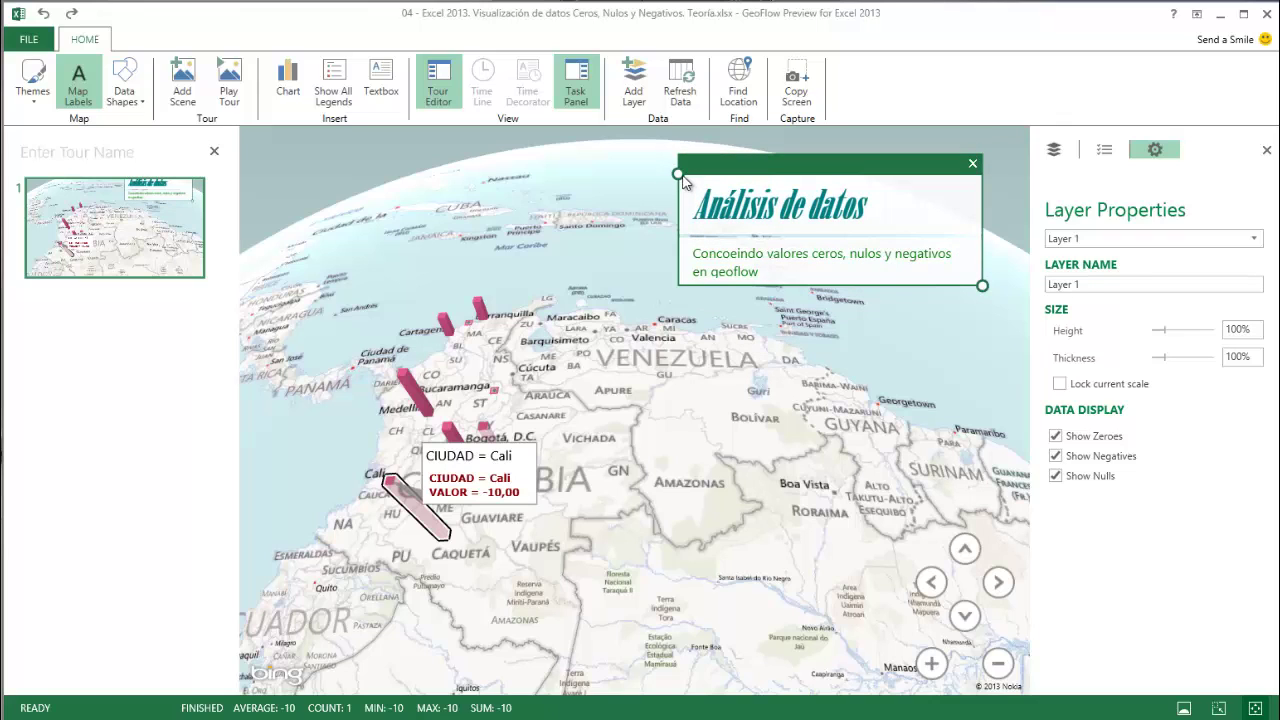
mouse_move(680, 169)
mouse_down()
mouse_move(827, 162)
mouse_move(818, 152)
mouse_up()
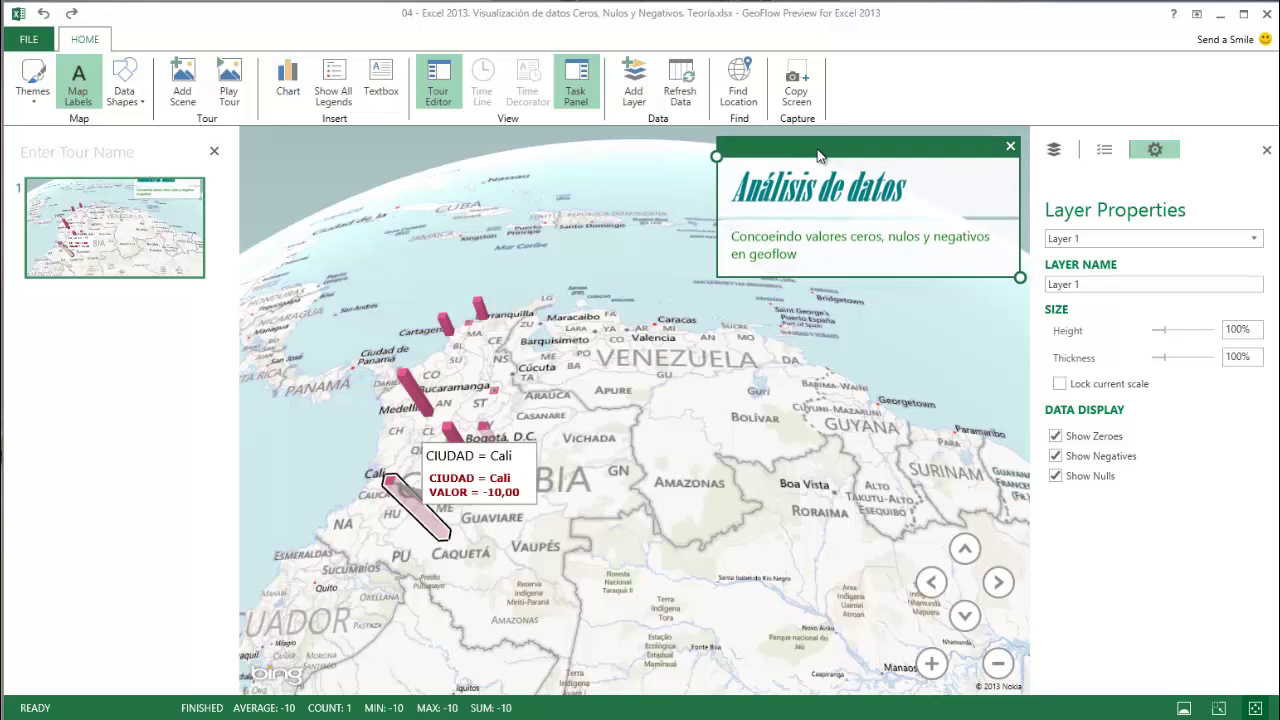
Zoom out, spin the globe toward southern Africa and back, then zoom in on South America.
scroll(586, 475, down, 5)
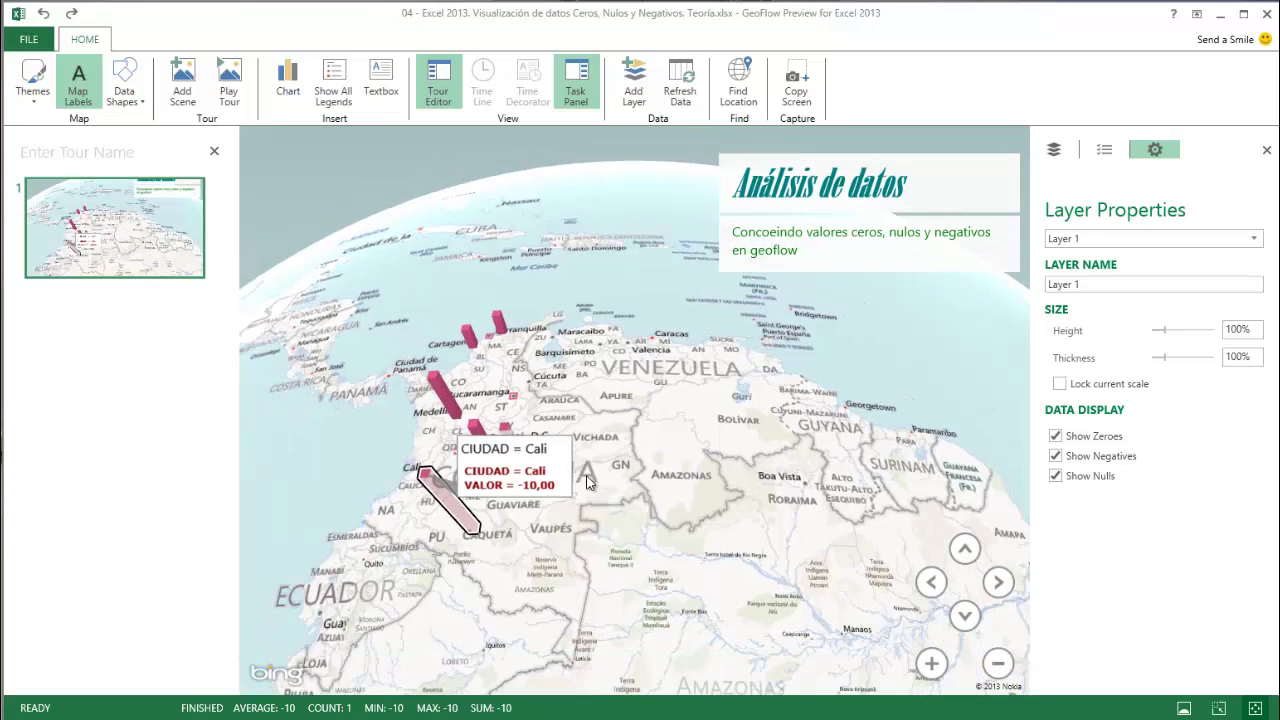
drag(816, 537, 637, 462)
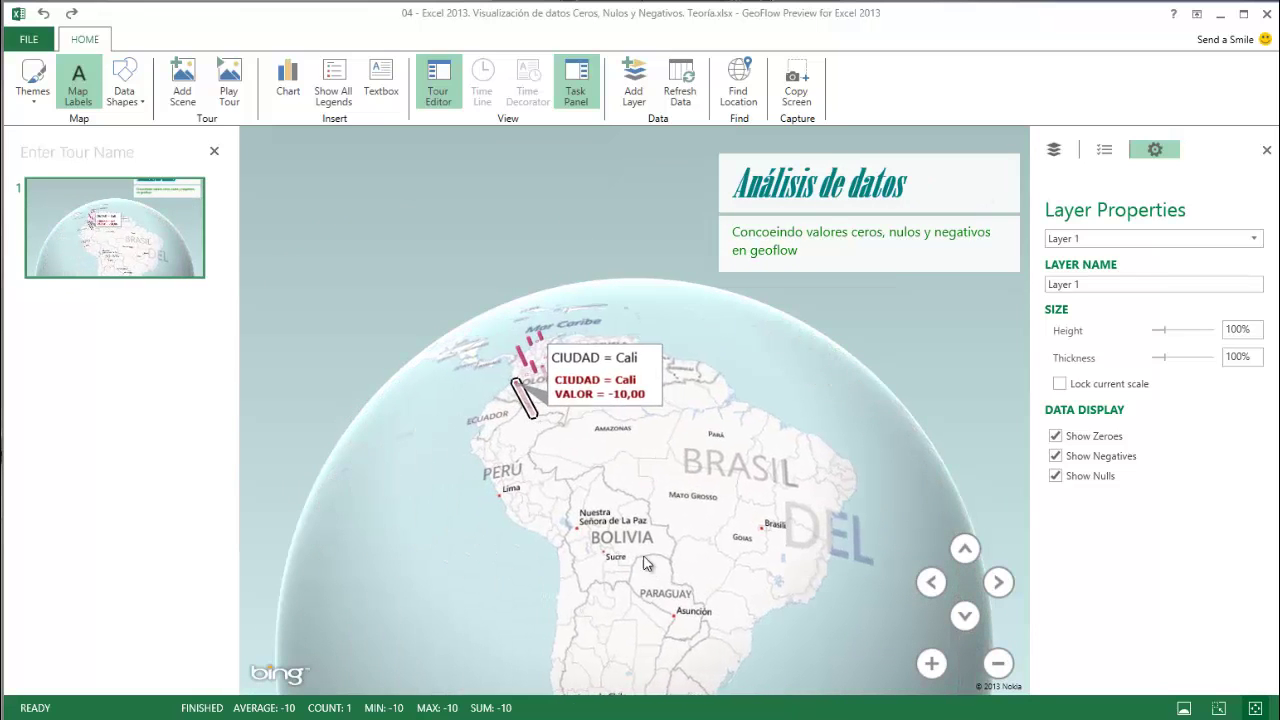
drag(765, 563, 577, 557)
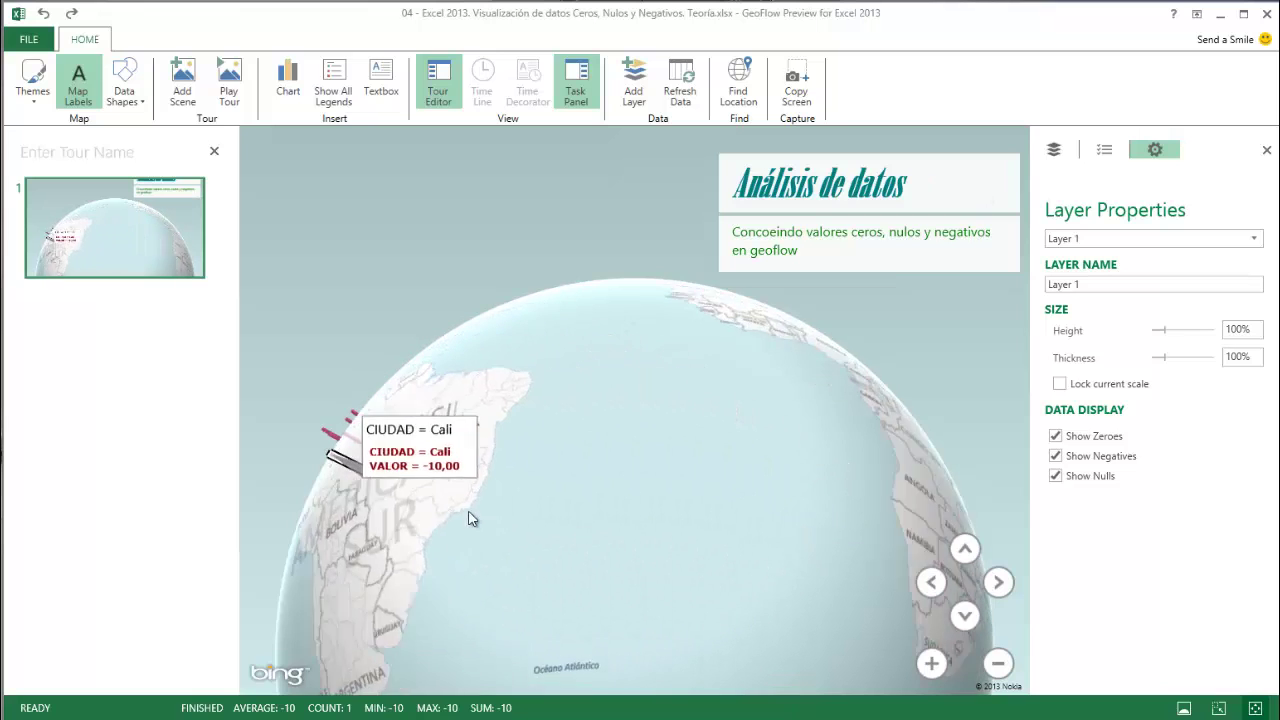
drag(726, 606, 666, 603)
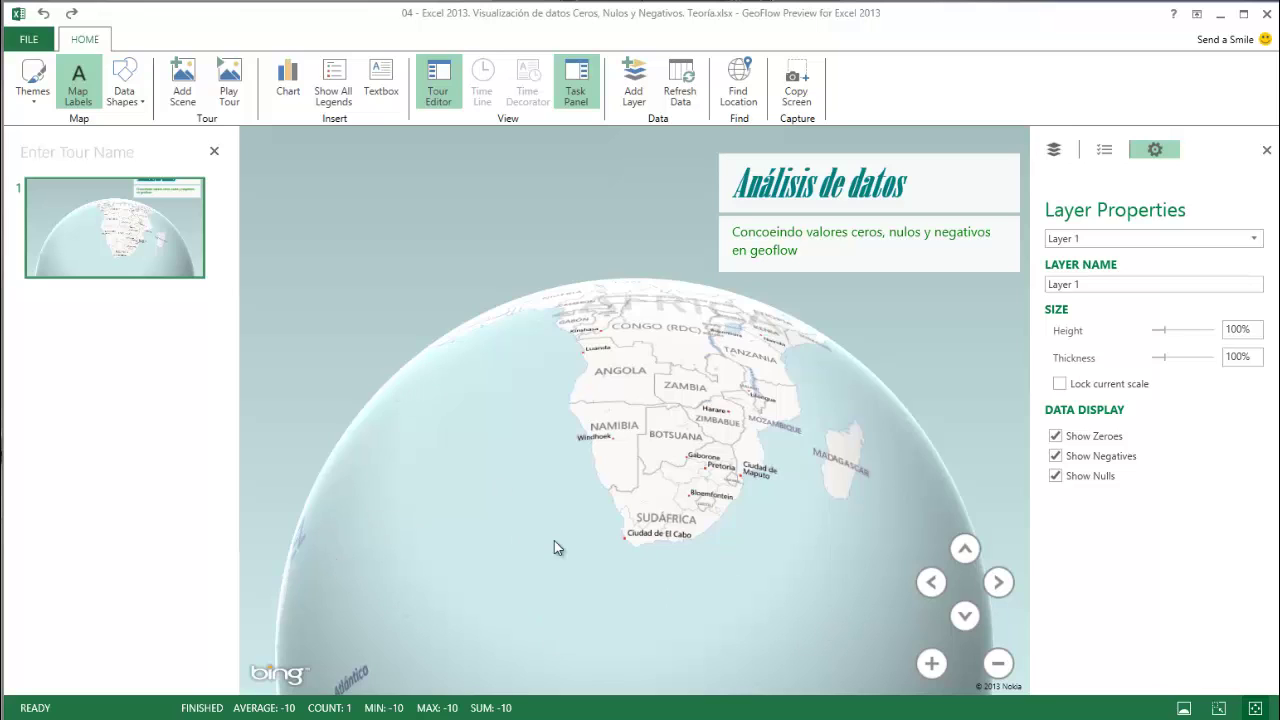
drag(554, 540, 674, 551)
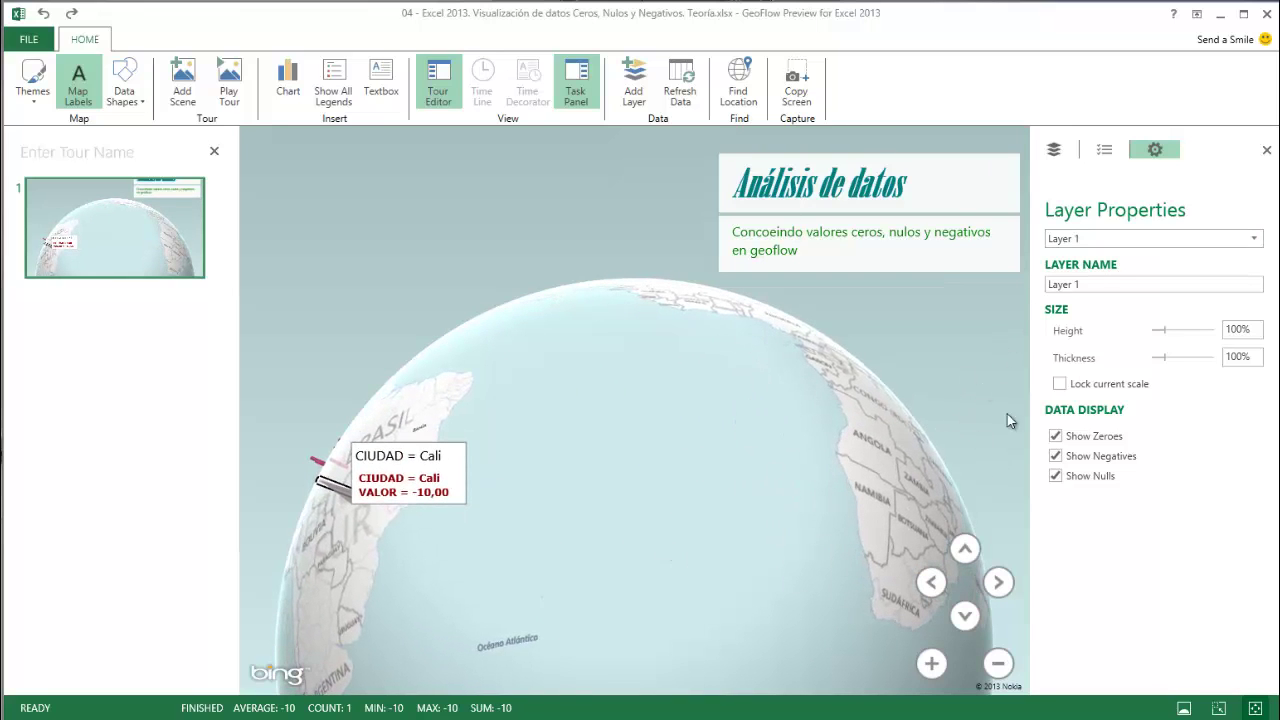
drag(497, 572, 737, 544)
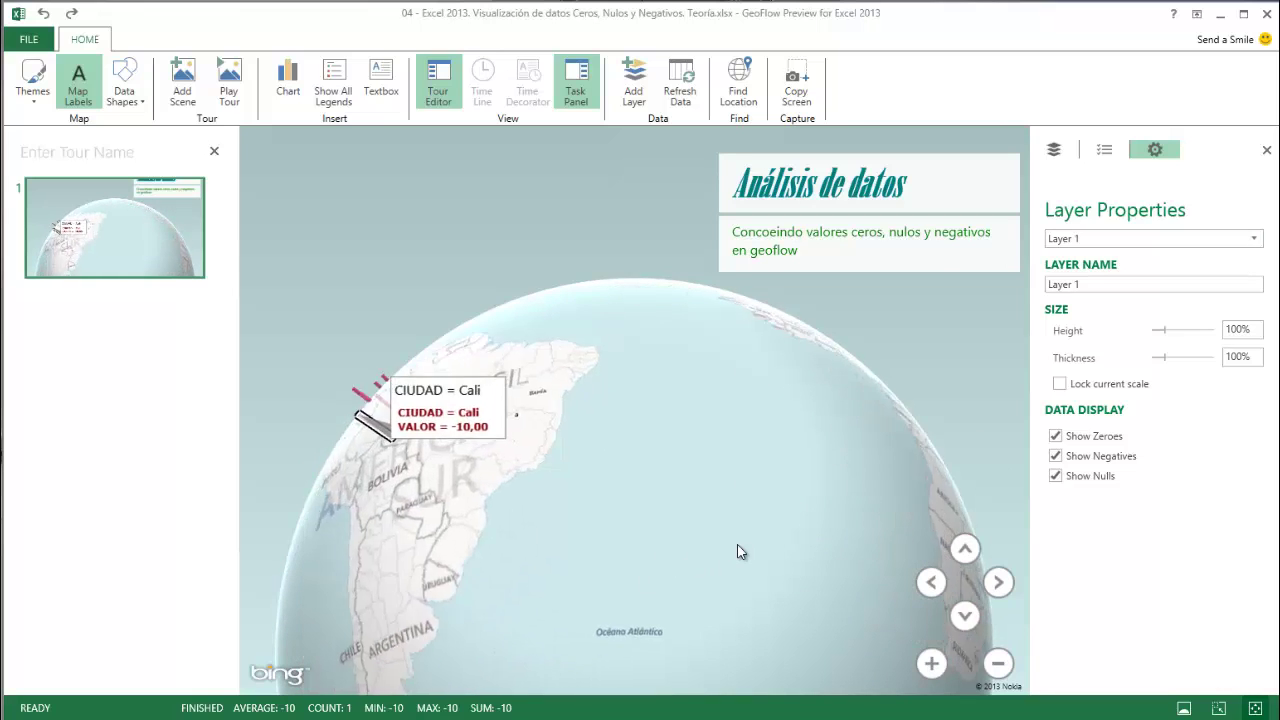
mouse_move(826, 272)
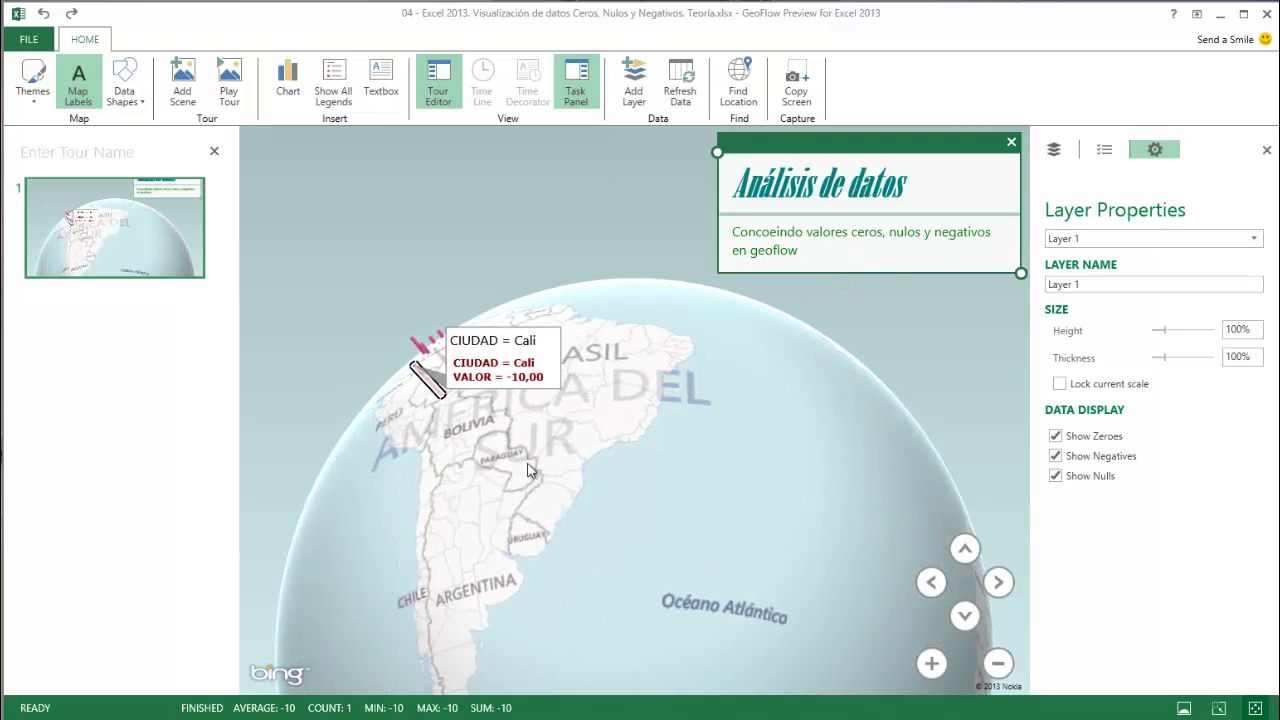
drag(547, 534, 597, 588)
scroll(578, 445, up, 2)
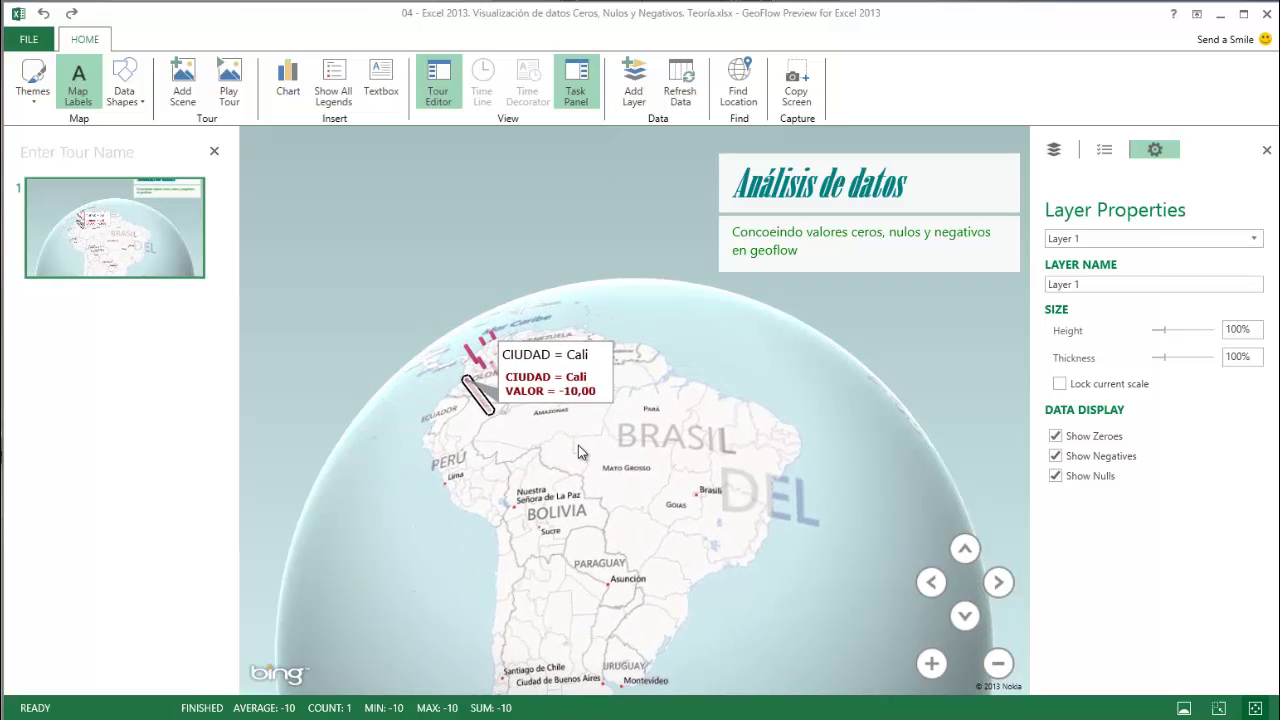
scroll(607, 468, up, 2)
drag(607, 468, 628, 553)
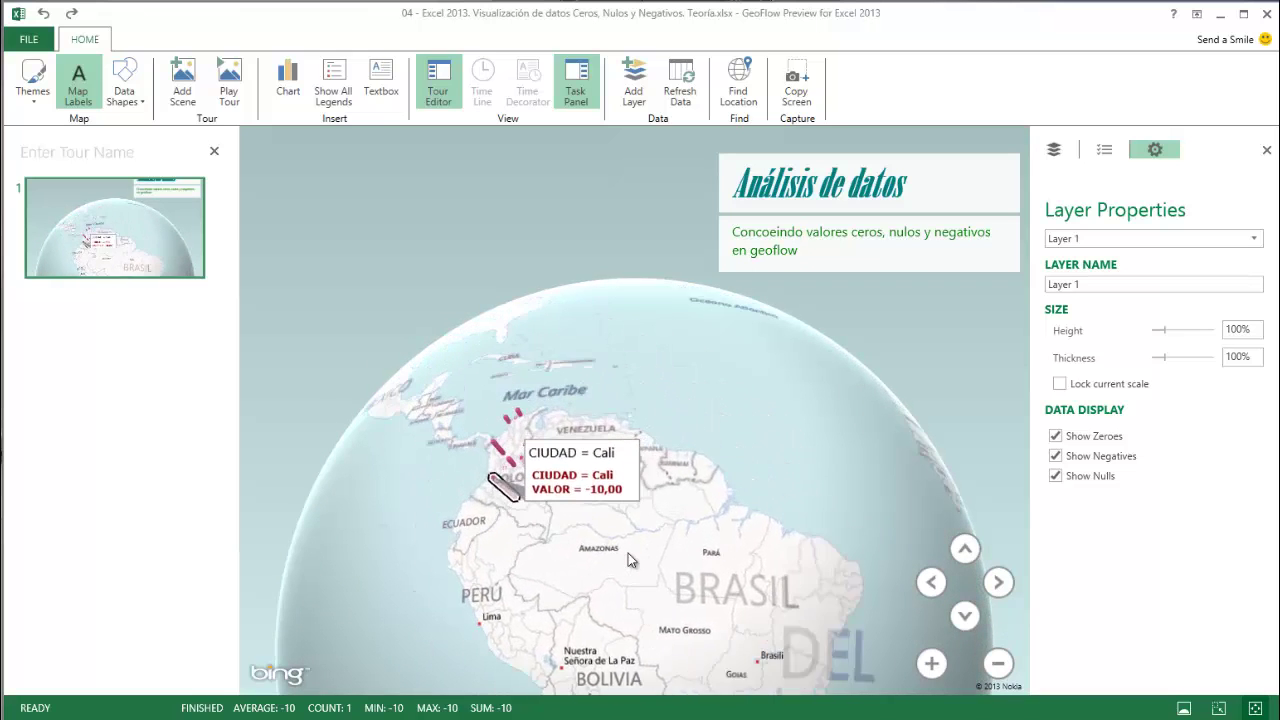
scroll(620, 555, up, 5)
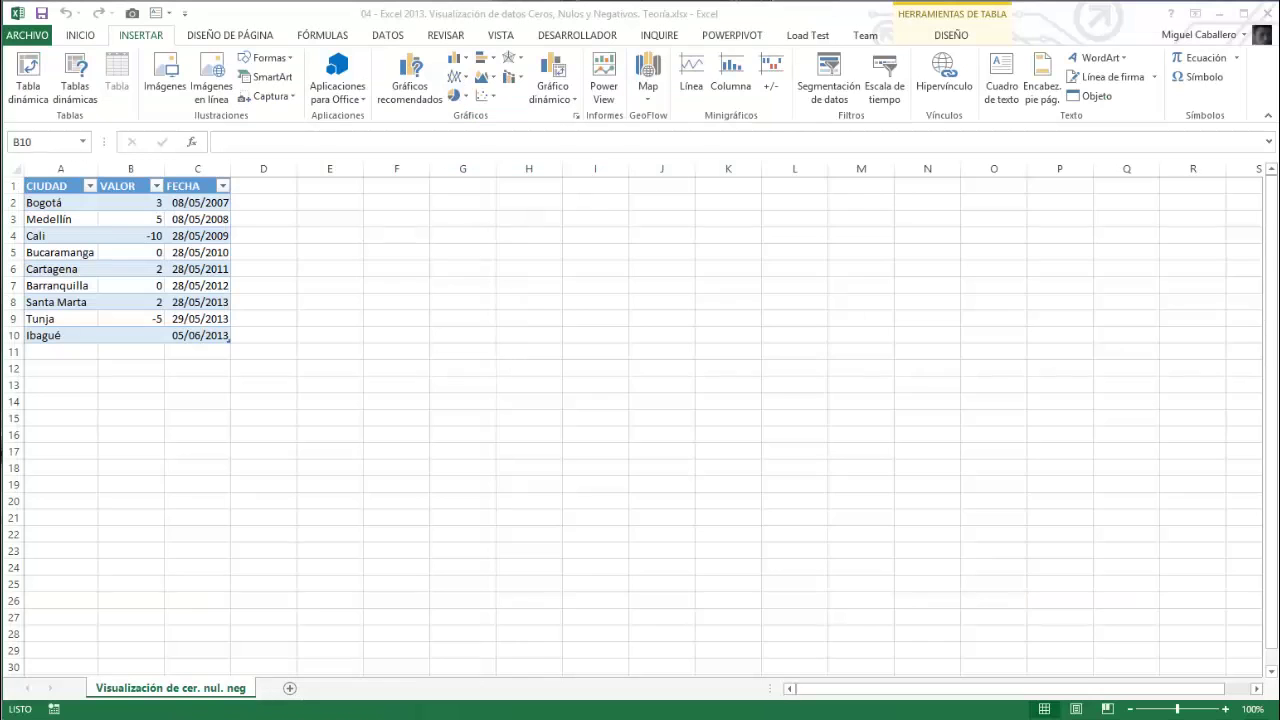
Enter Cúcuta as the new city in cell A11.
click(74, 356)
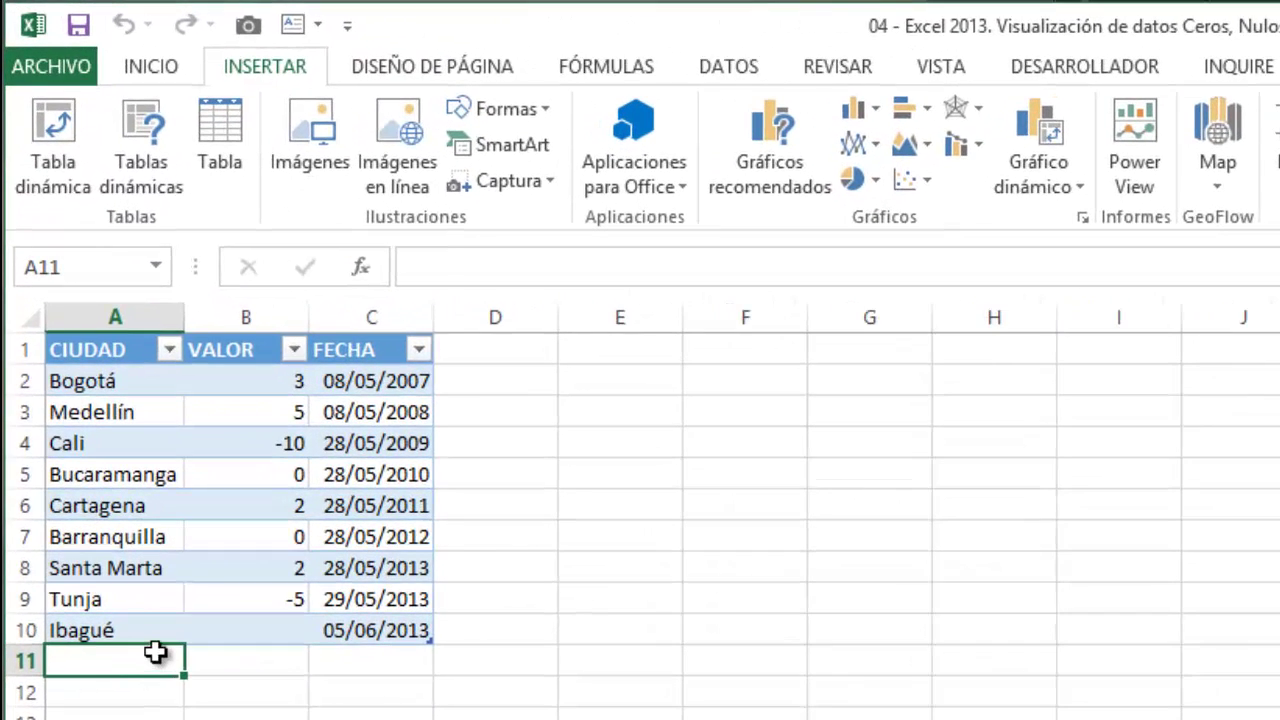
text(C)
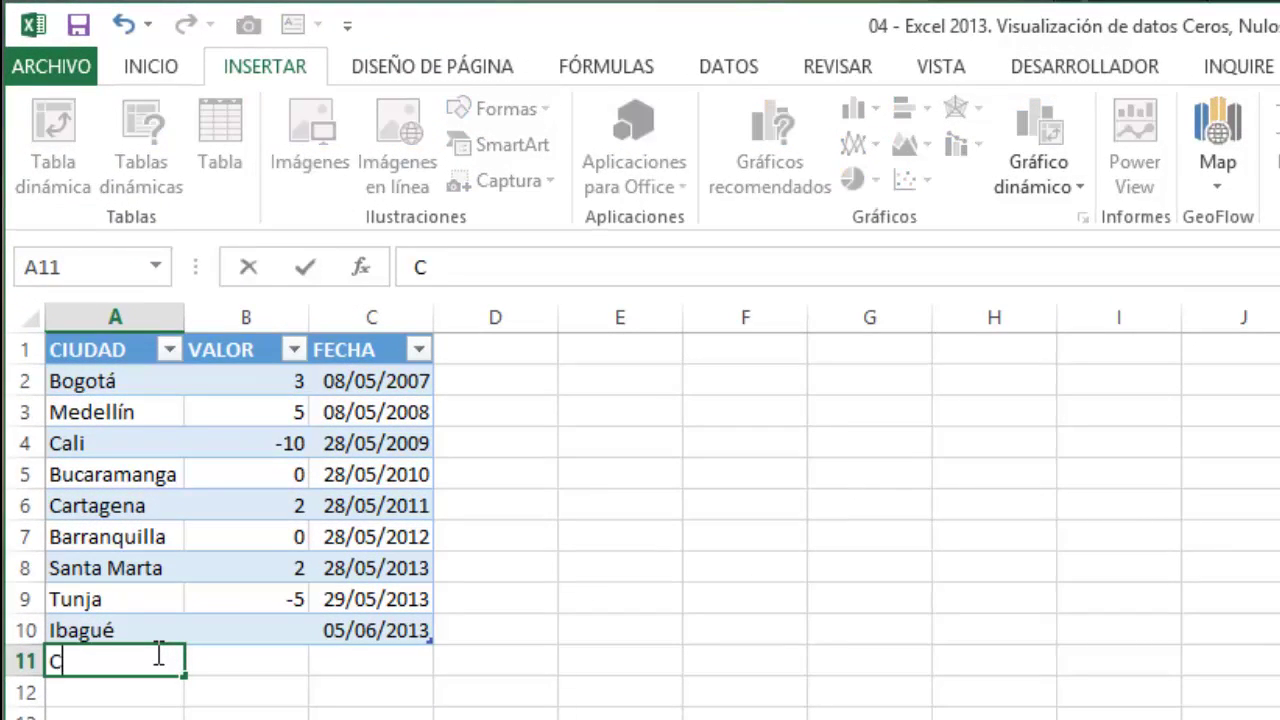
text(Ú)
key(BackSpace)
text(úcu)
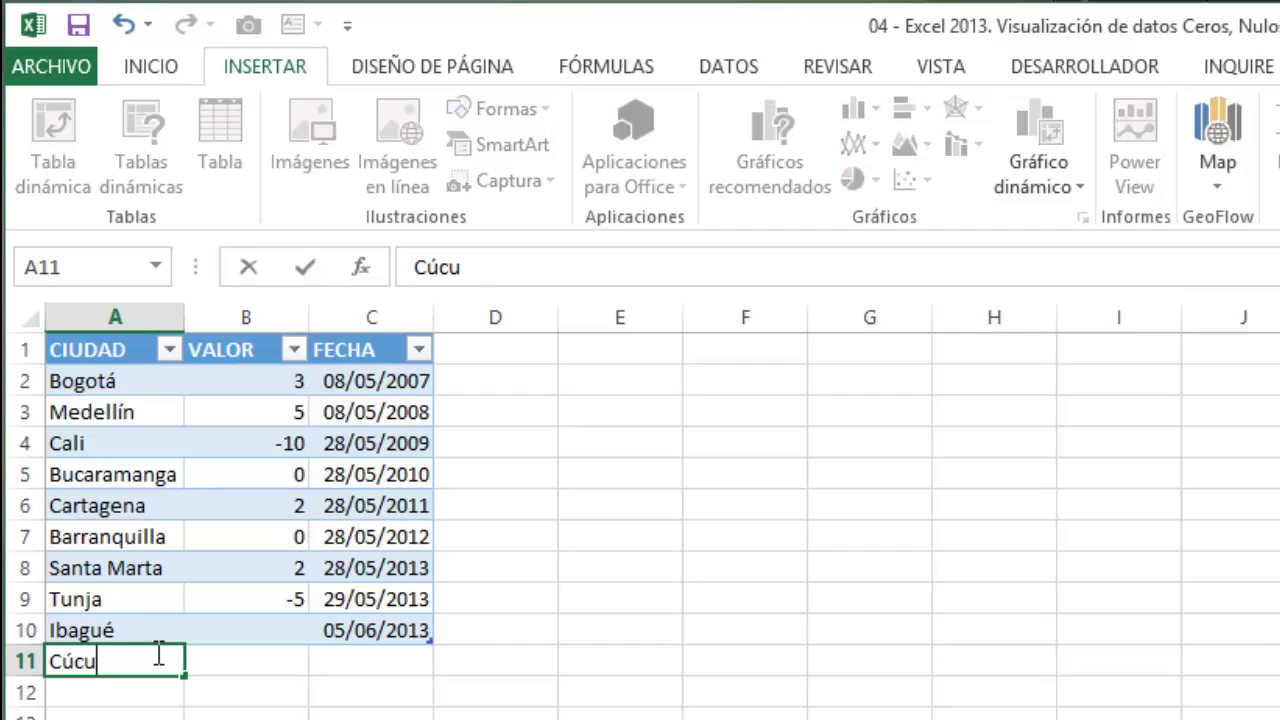
text(ta)
click(246, 716)
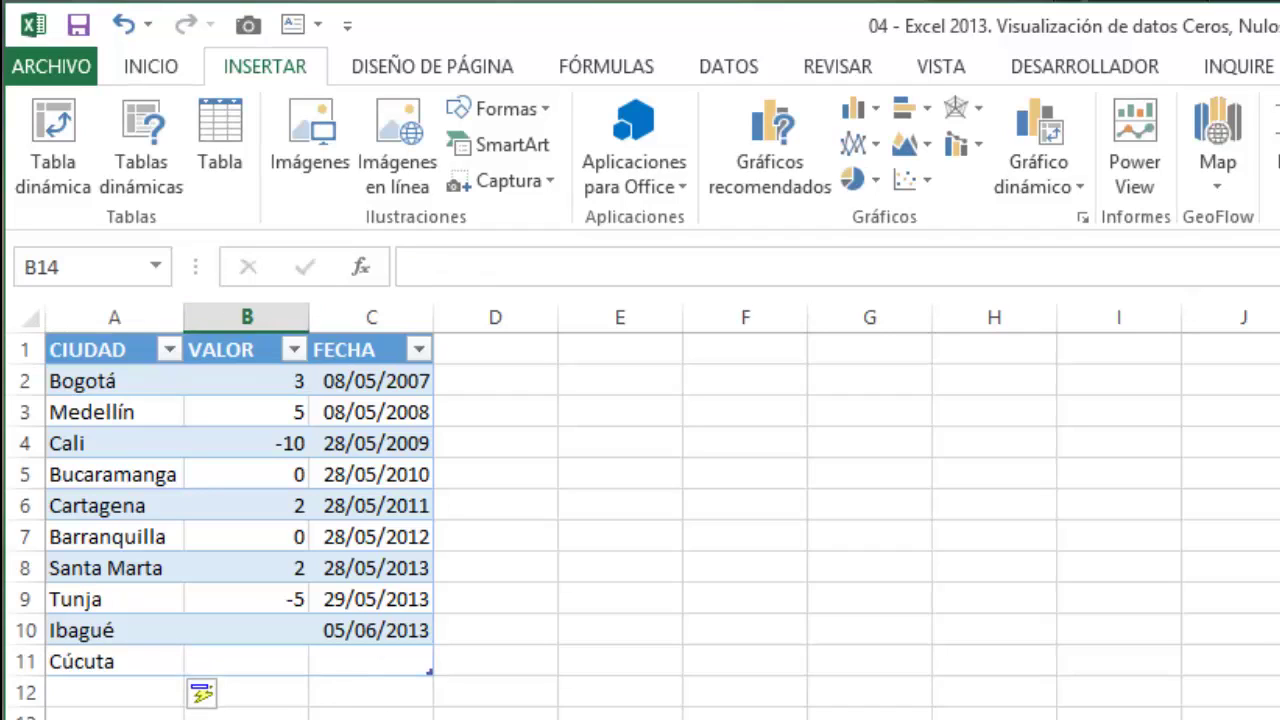
Enter -55 in B11 and fill C11 with 06/06/2013 by extending the date series from C10.
click(279, 661)
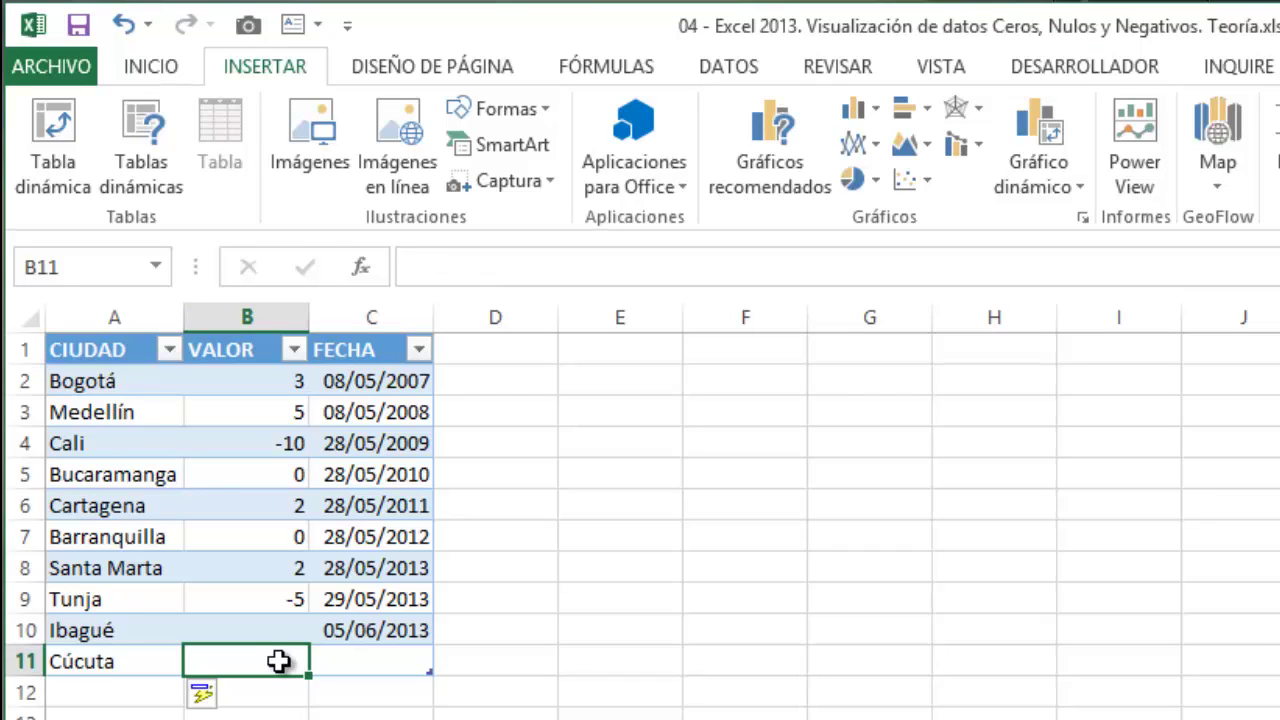
text(-)
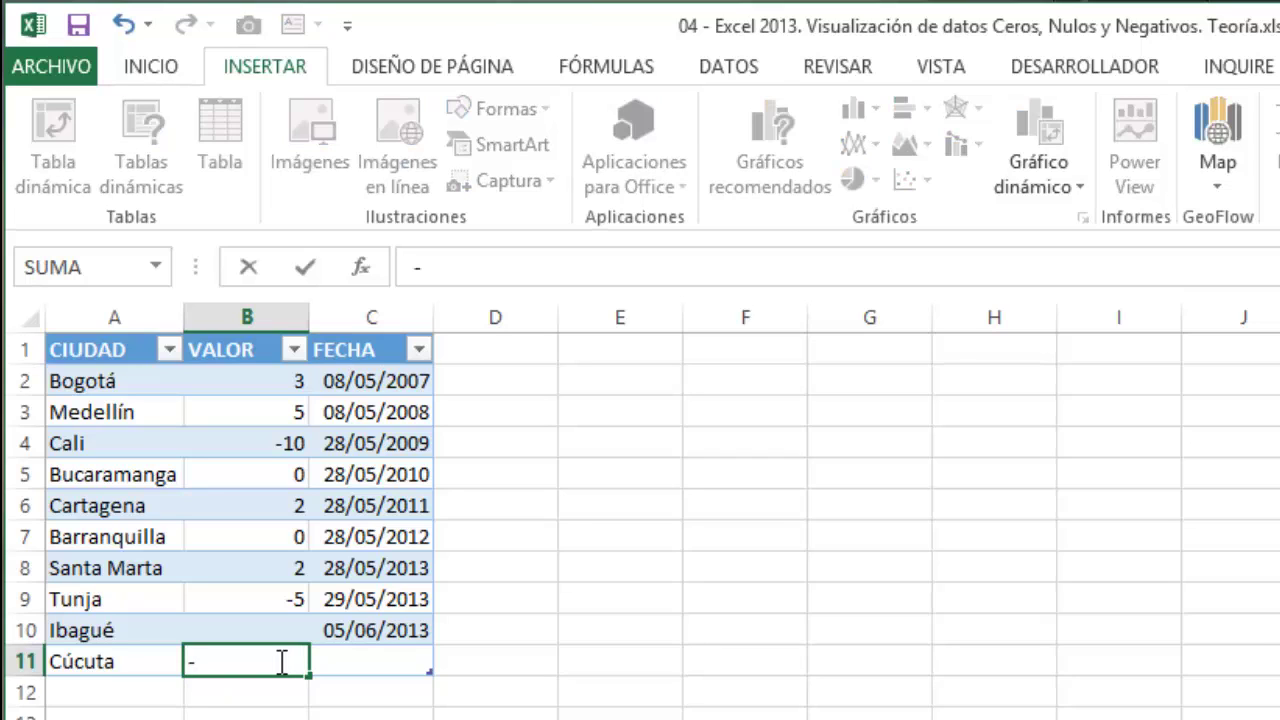
text(5)
text(4)
key(BackSpace)
text(5)
click(457, 680)
click(405, 640)
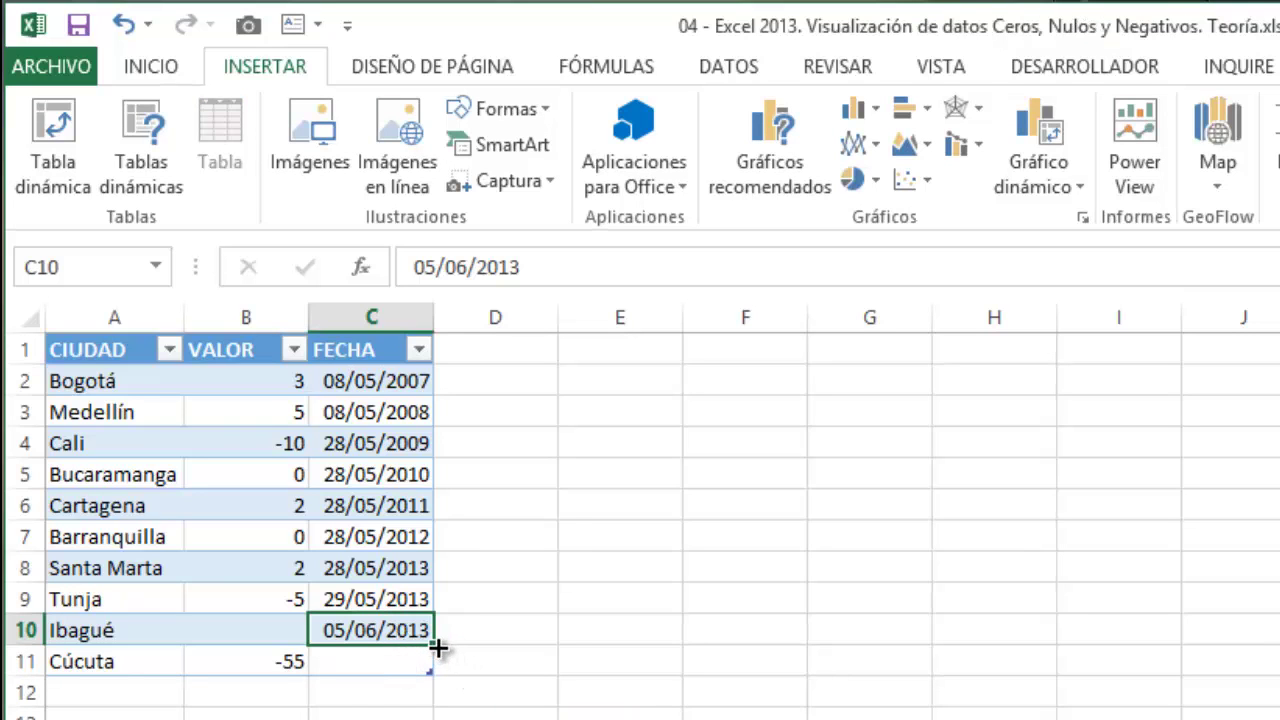
drag(437, 648, 430, 668)
click(752, 686)
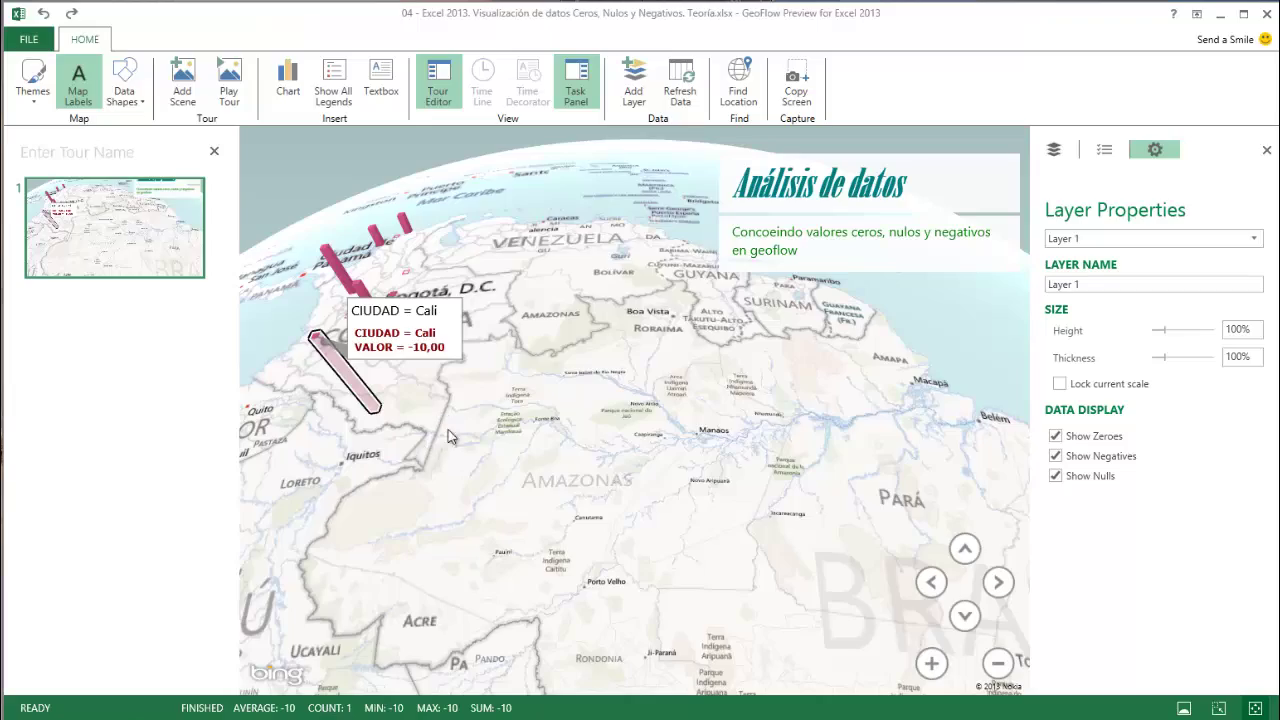
Pan the map to centre Colombia and zoom in on the city columns.
mouse_move(445, 420)
mouse_down()
mouse_move(602, 537)
mouse_move(649, 408)
mouse_up()
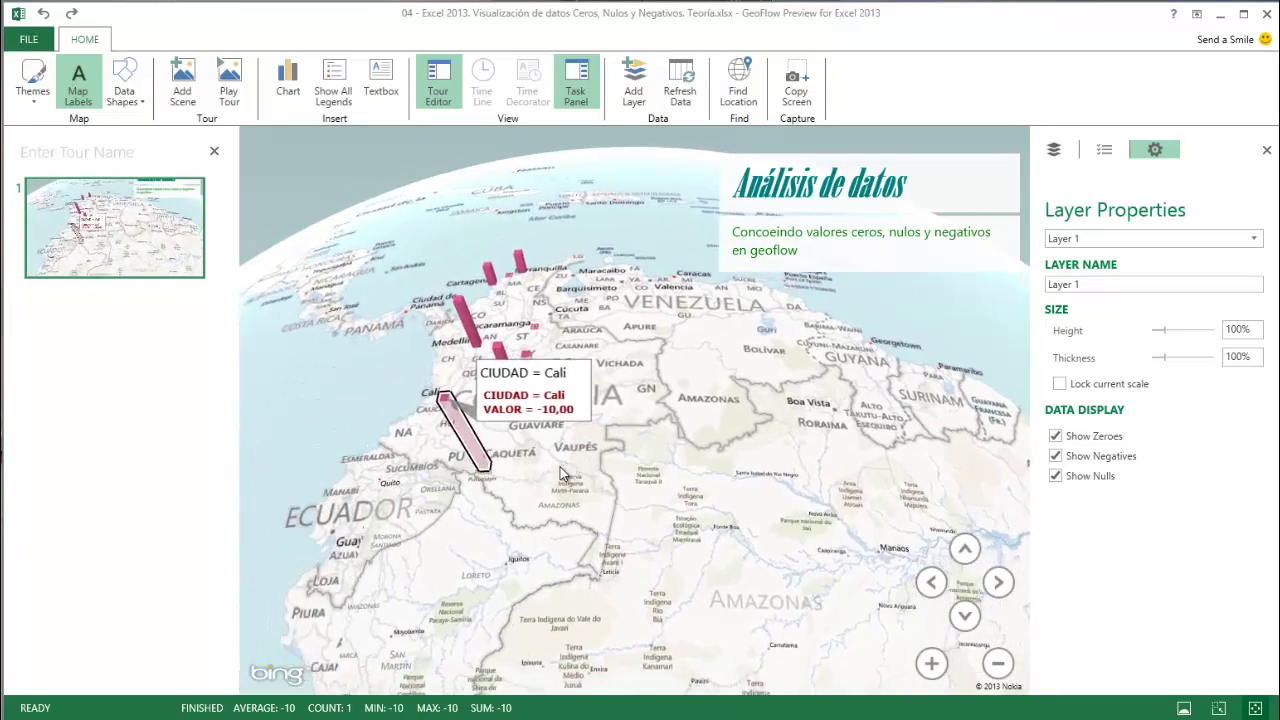
scroll(649, 408, up, 3)
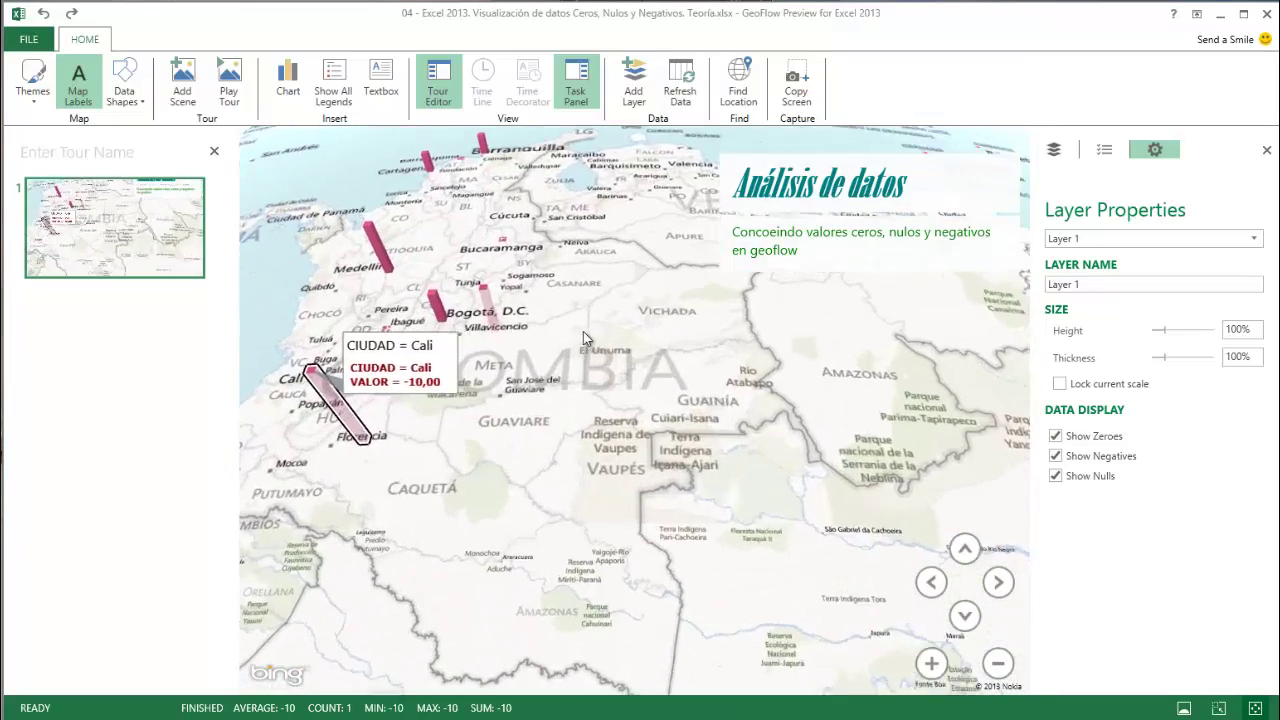
scroll(503, 343, up, 2)
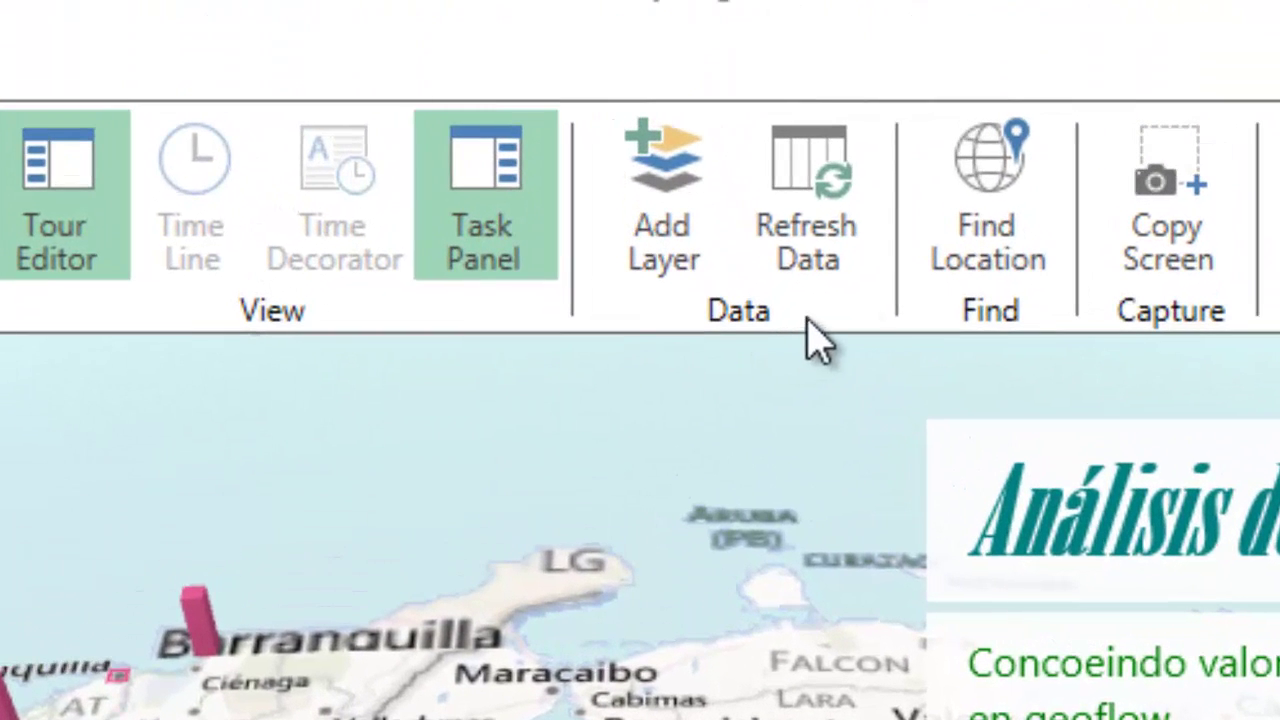
Refresh the map data and zoom in to confirm Cúcuta's column reads -55,00.
click(823, 225)
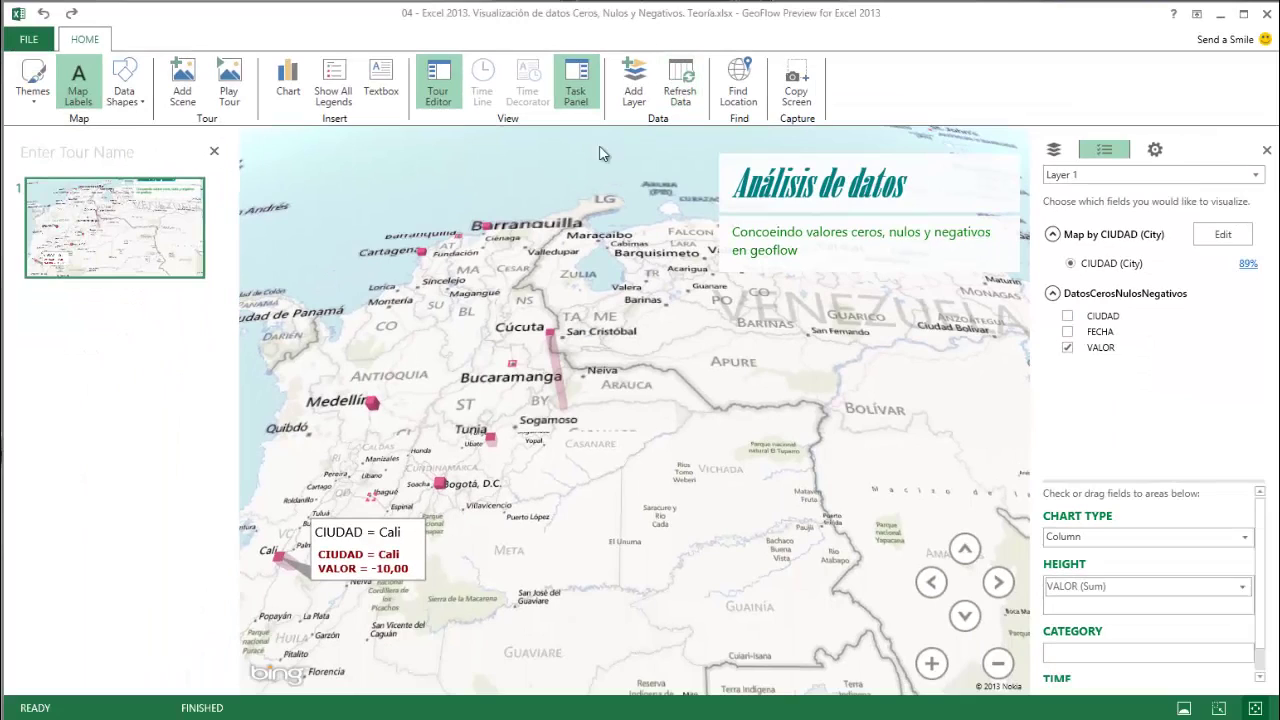
scroll(549, 366, up, 4)
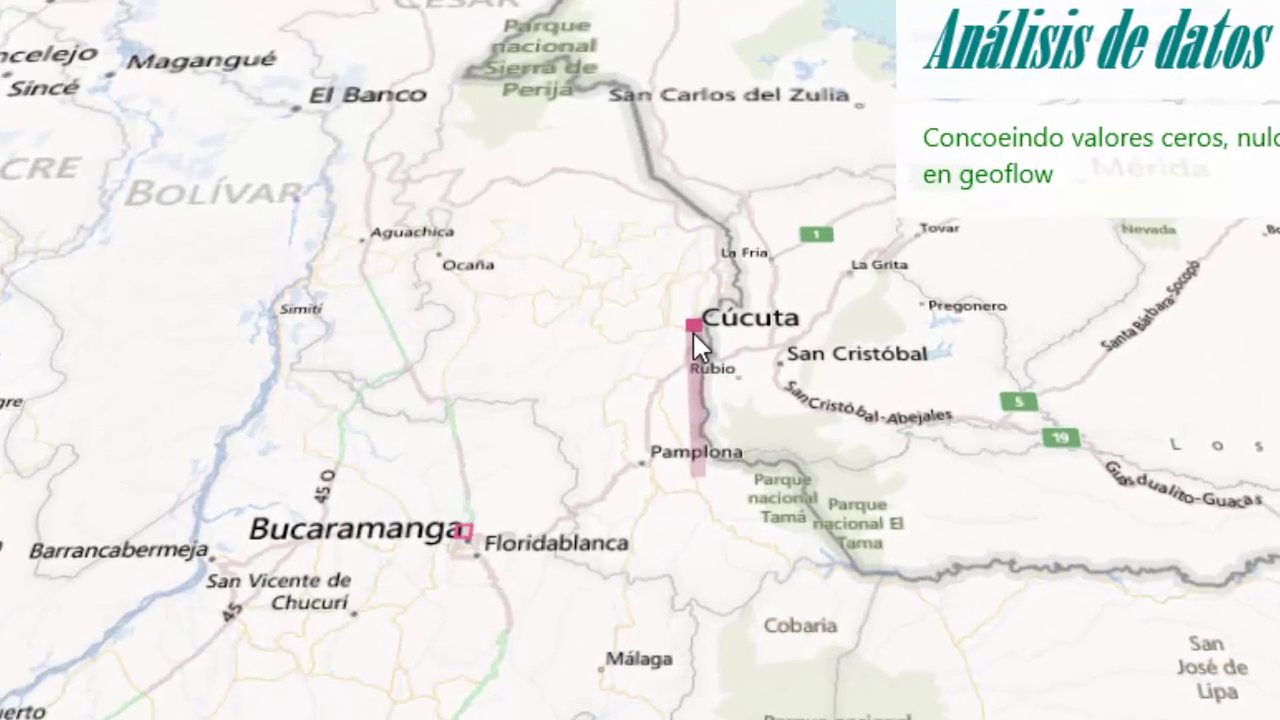
mouse_move(620, 370)
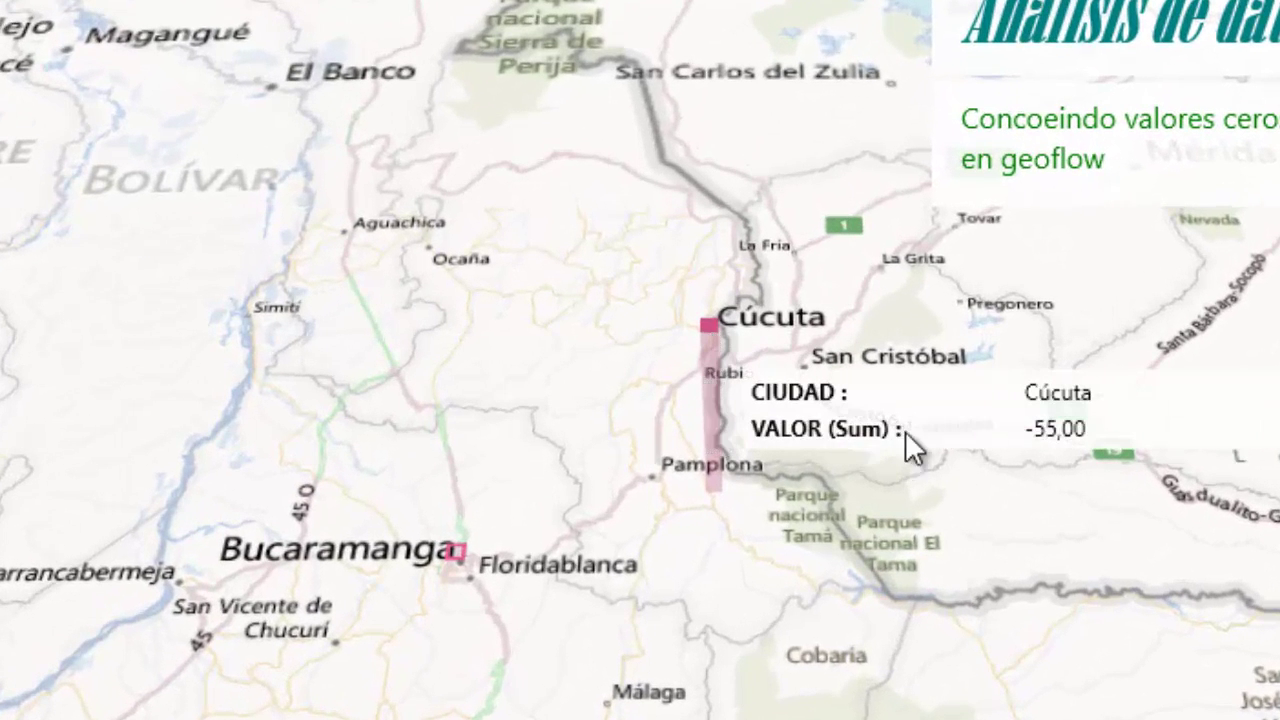
mouse_move(703, 354)
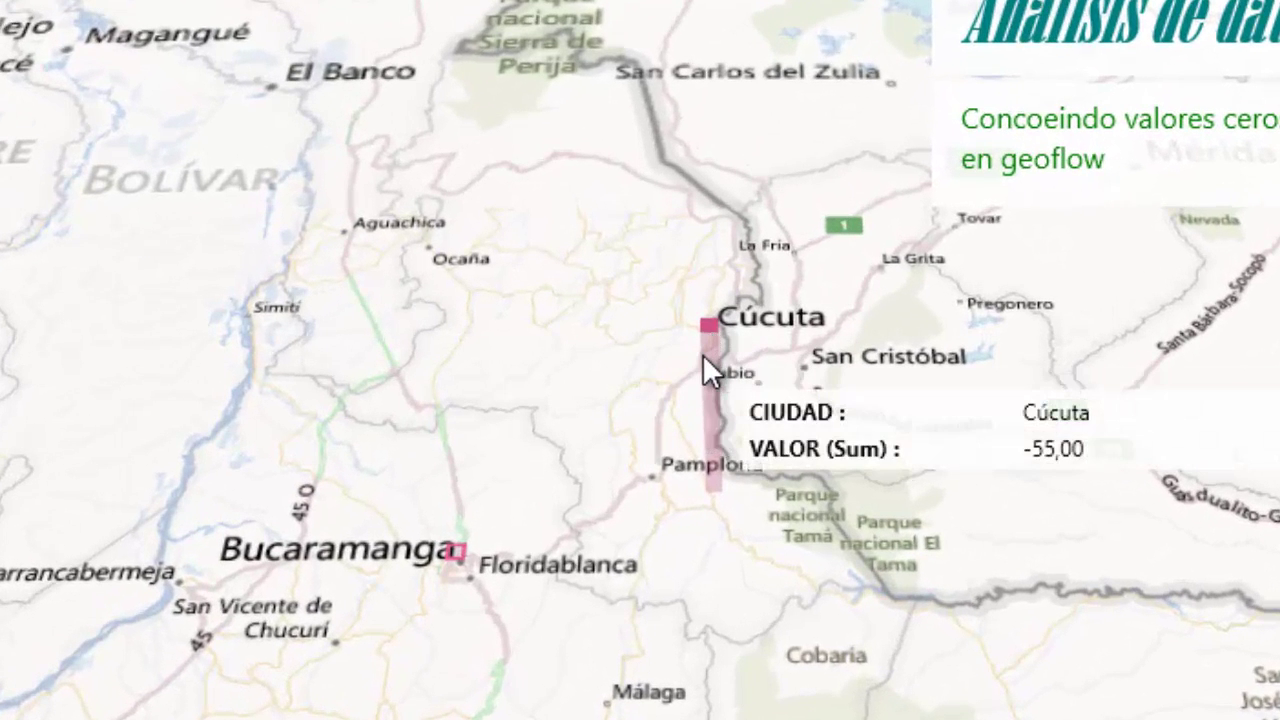